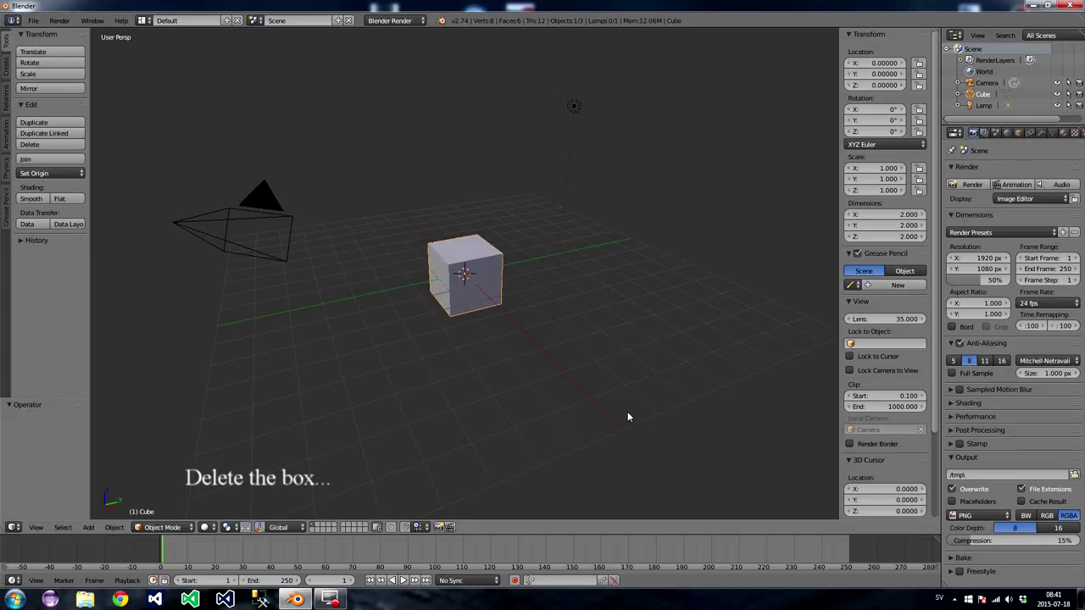
- Delete the default cube and add a 32-vertex mesh circle of radius 1 at the origin
key("x")
left_click(596, 395)
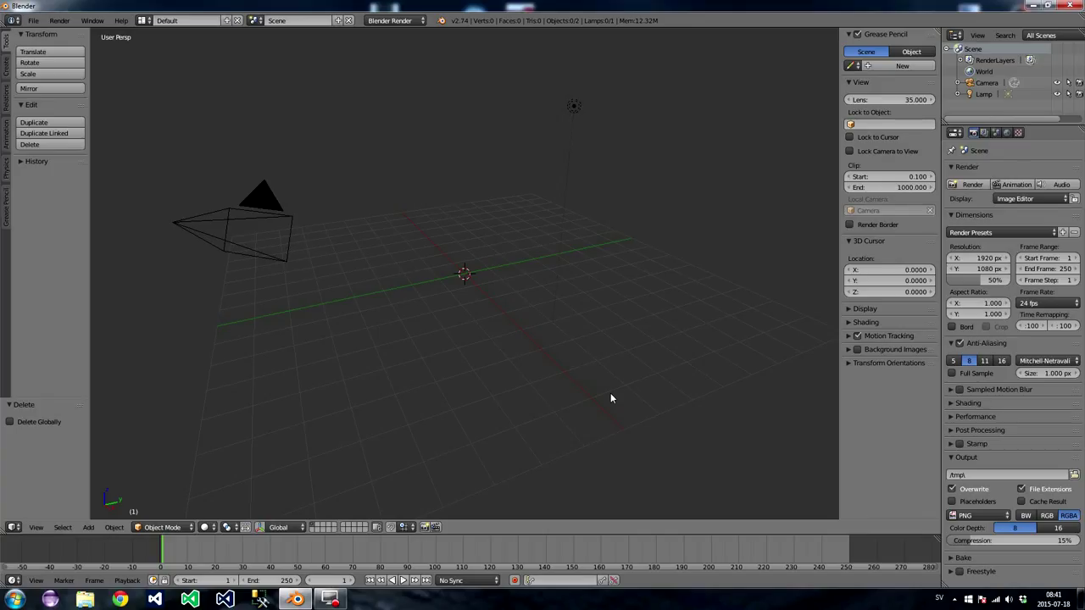
key("shift+a")
mouse_move(611, 395)
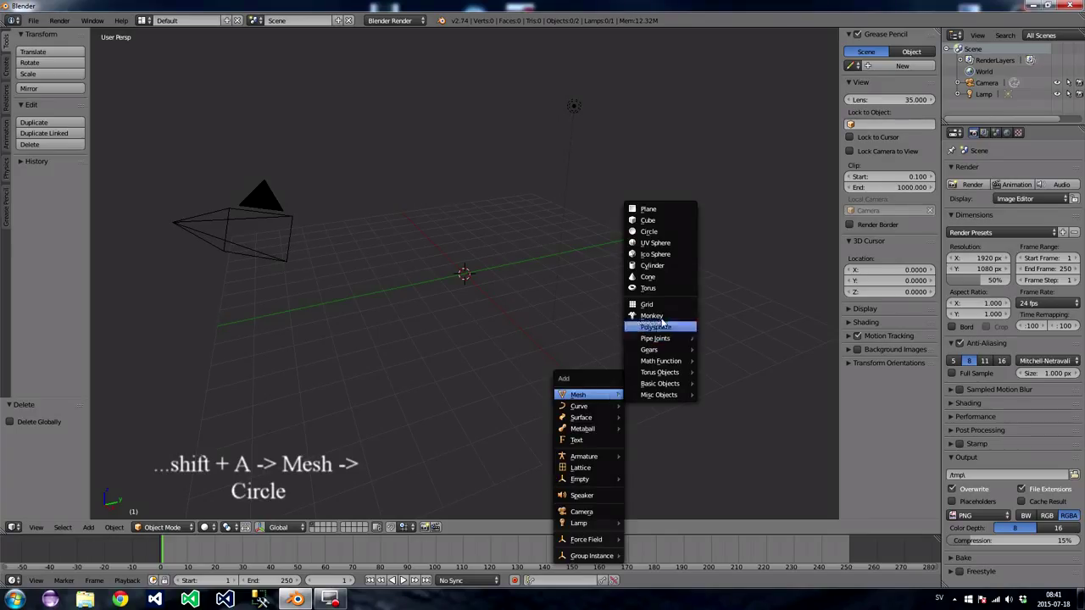
left_click(662, 233)
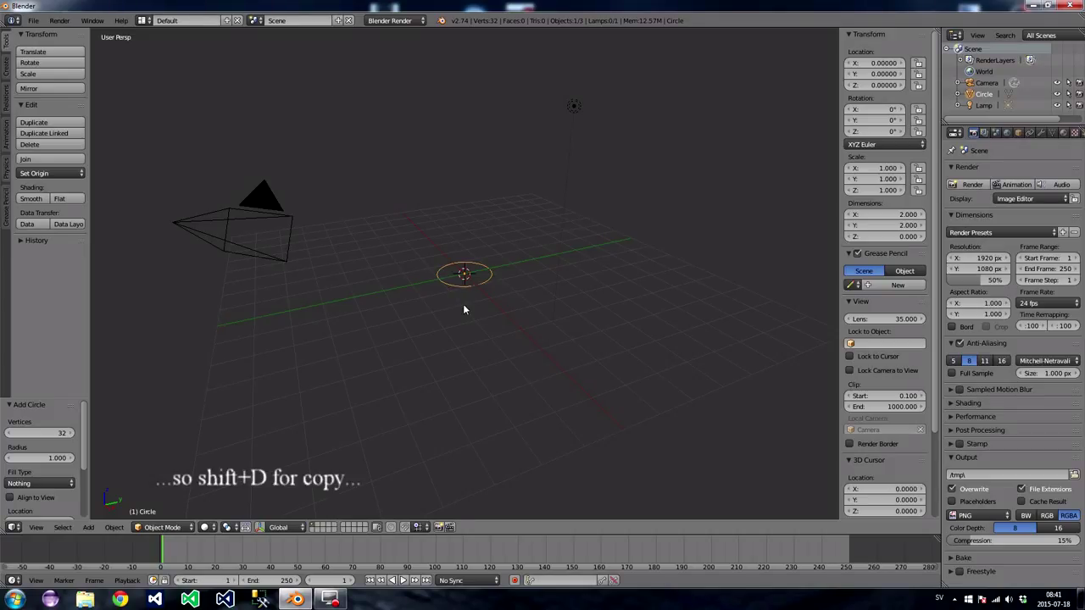
- Duplicate the circle and move the copy 2 units along Y
key("shift+d")
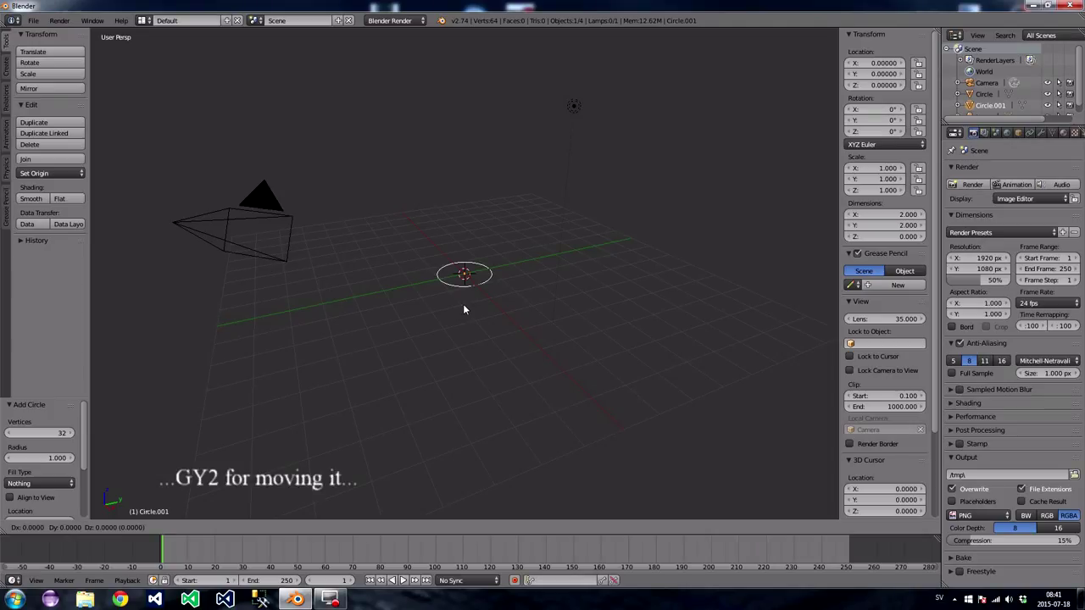
key("y")
key("2")
key("Return")
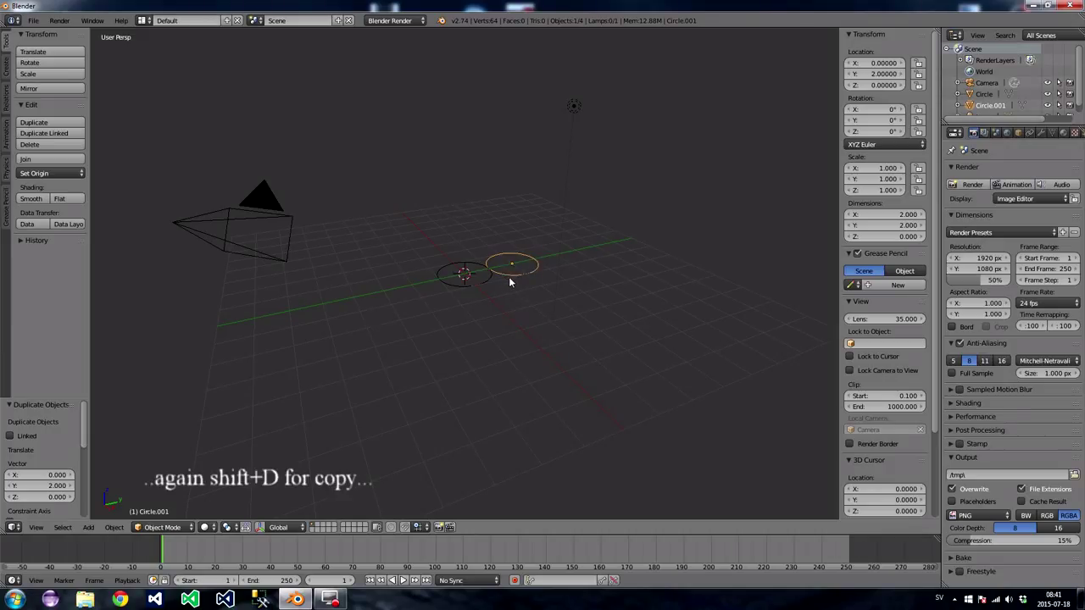
- Duplicate again, moving the new copy 1.73 on X and -1 on Y to complete the triangle
key("shift+d")
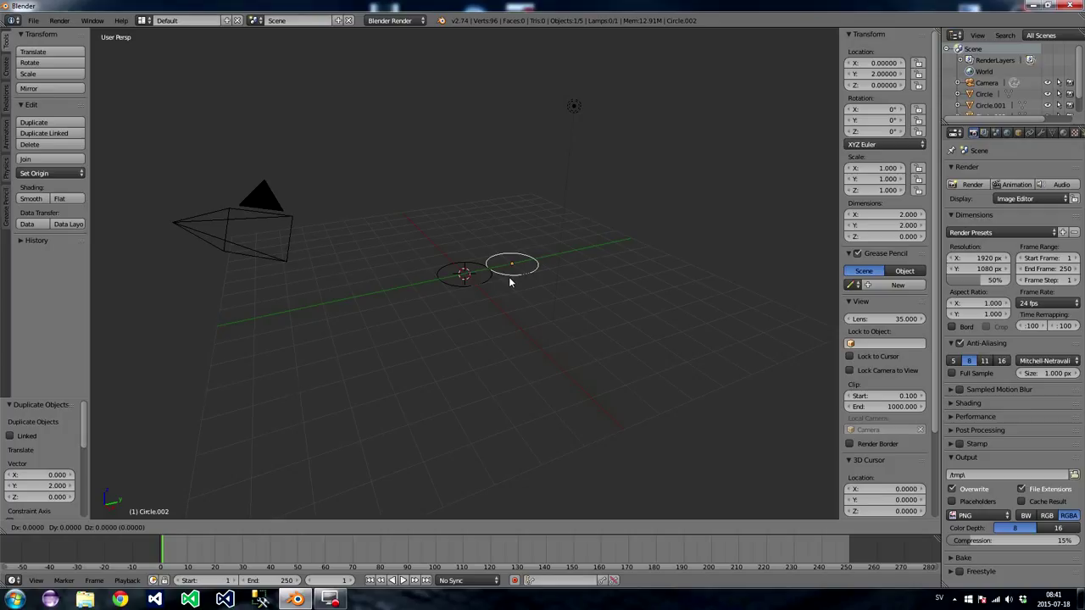
key("x")
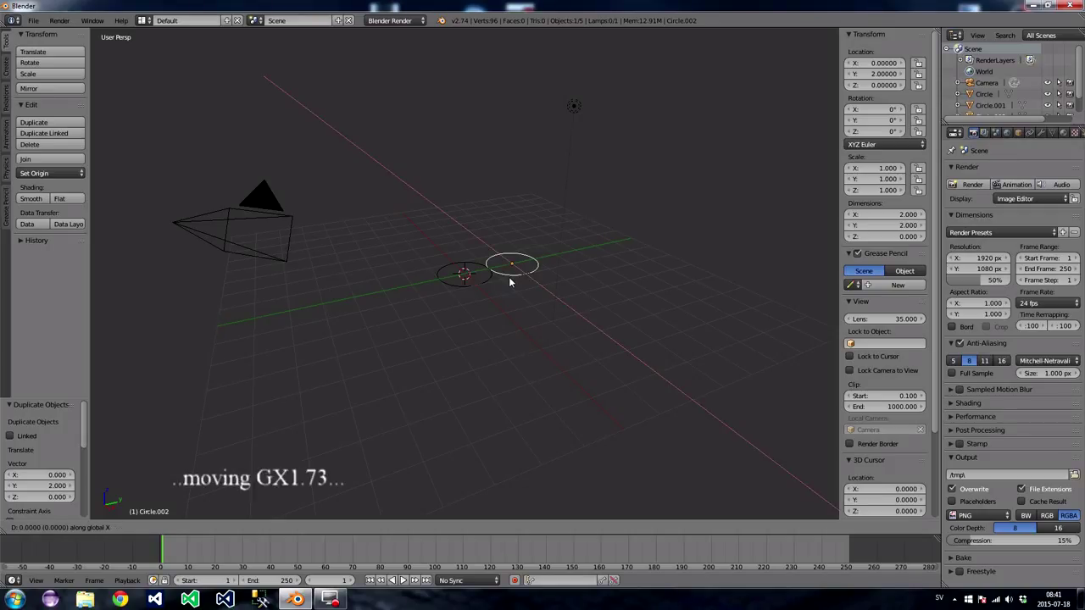
type("1")
type(".73")
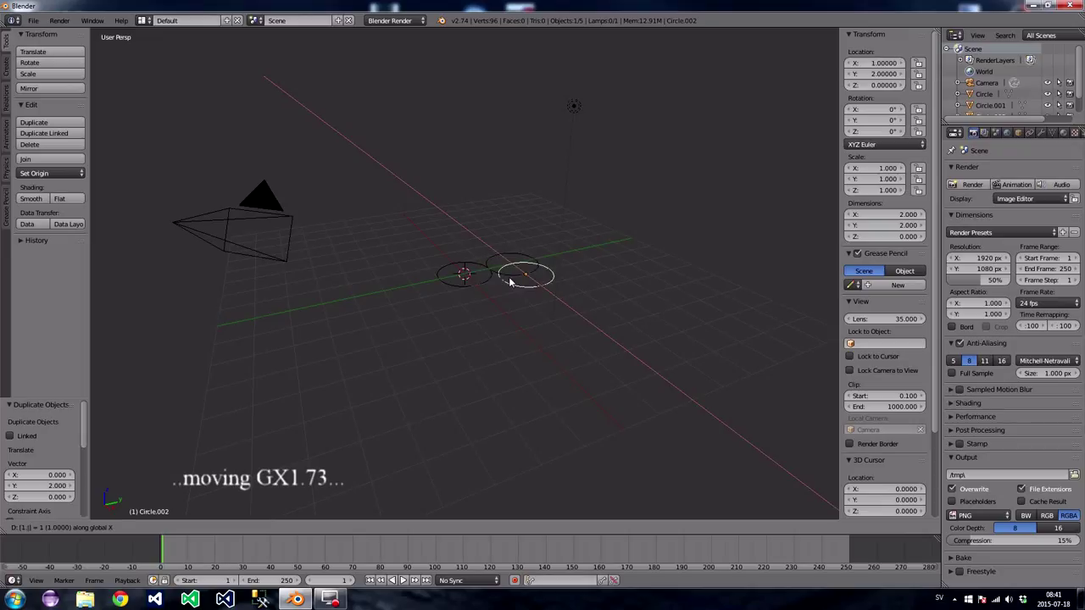
left_click(509, 281)
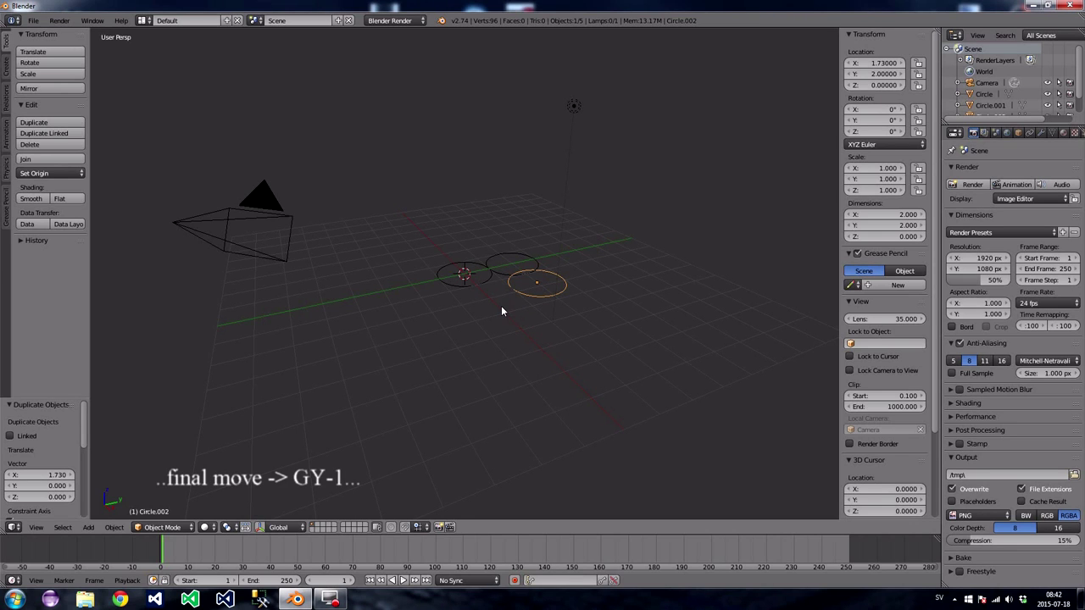
key("g")
type("y")
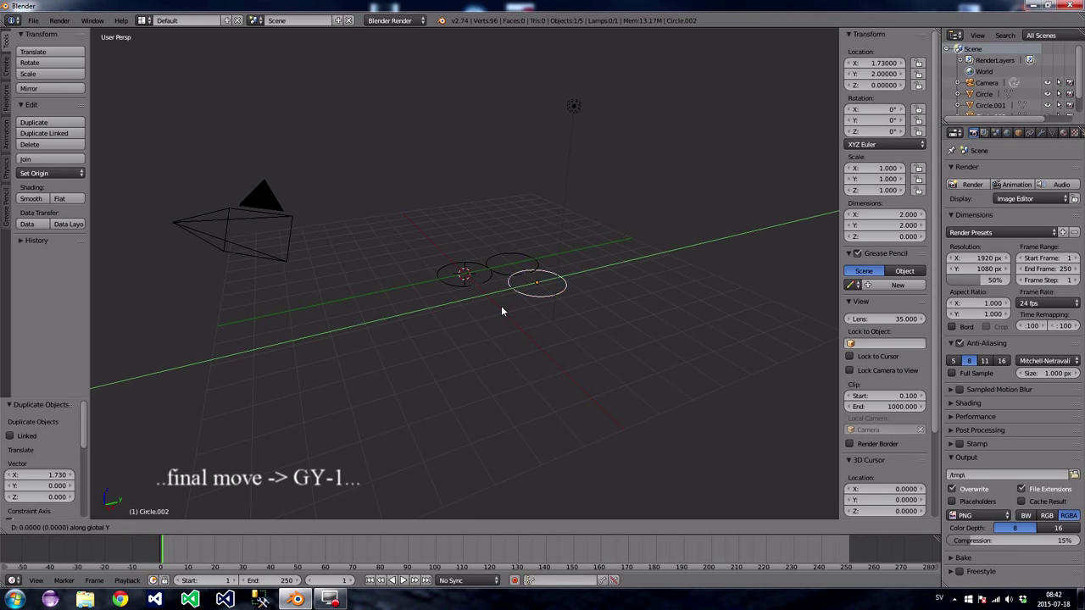
type("-1")
left_click(506, 310)
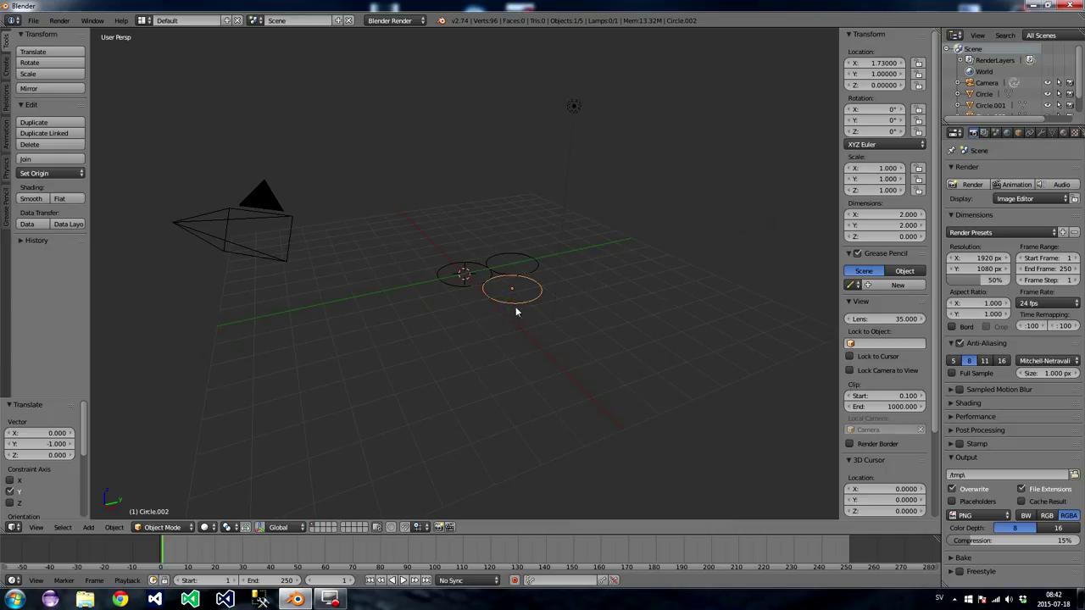
middle_click_drag(547, 344, 515, 399)
scroll(515, 398, "up", 3)
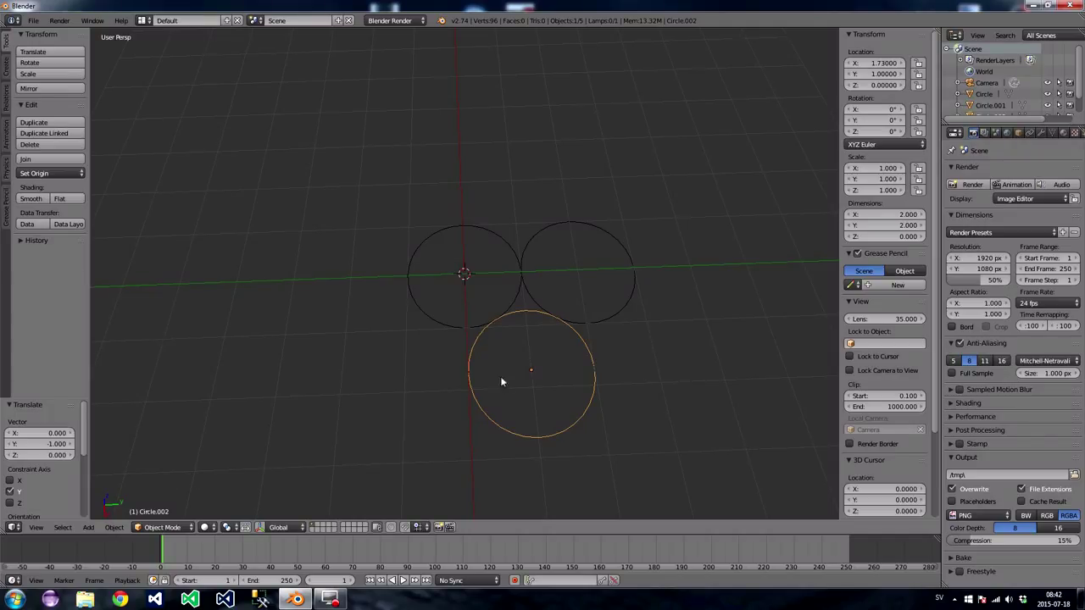
- Select all three circles and join them into Circle.001, measuring 3.730 by 4.000
left_click(438, 324, "shift")
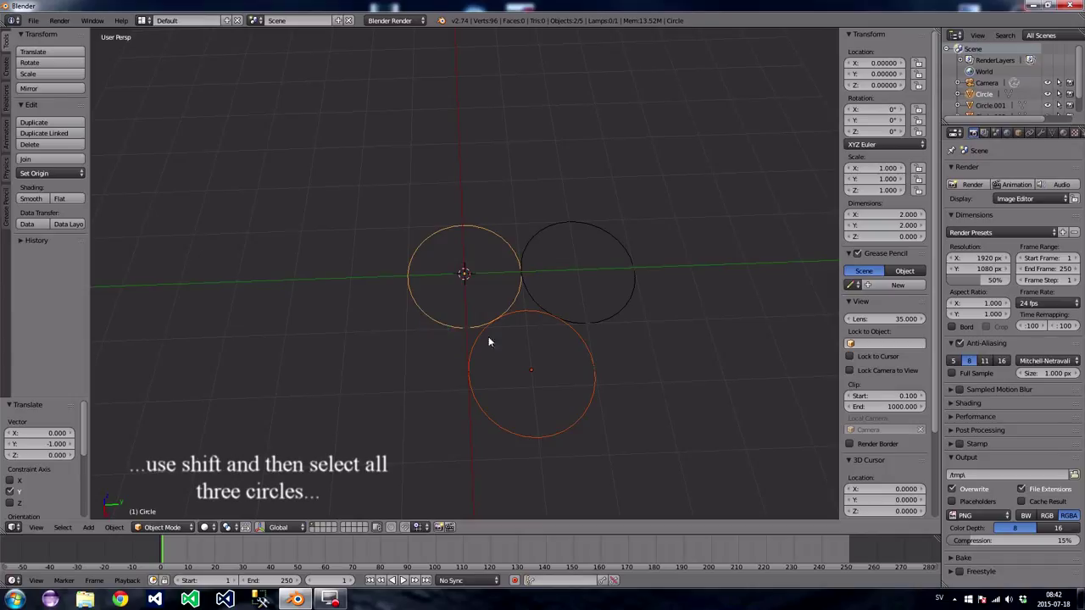
right_click(526, 248, "shift")
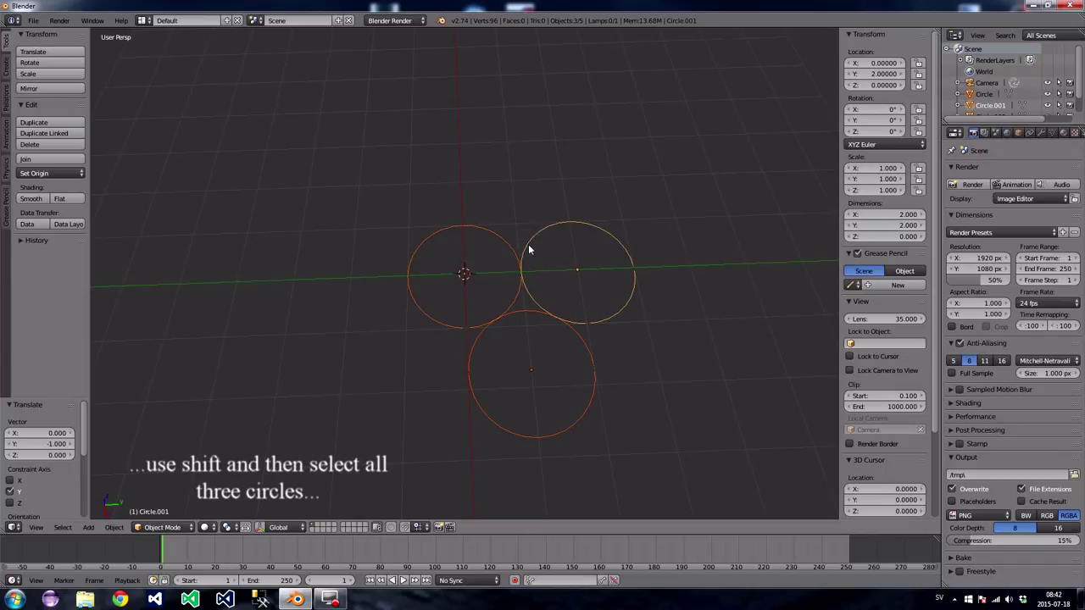
left_click(39, 159)
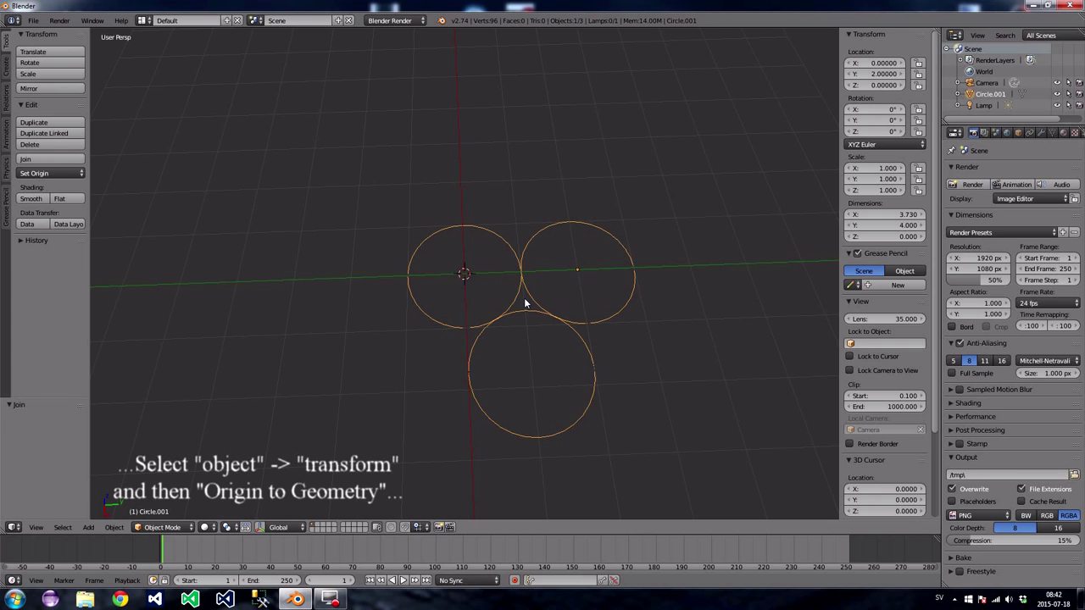
- Set Circle.001's origin to geometry and snap the selection onto the 3D cursor at the origin
left_click(112, 528)
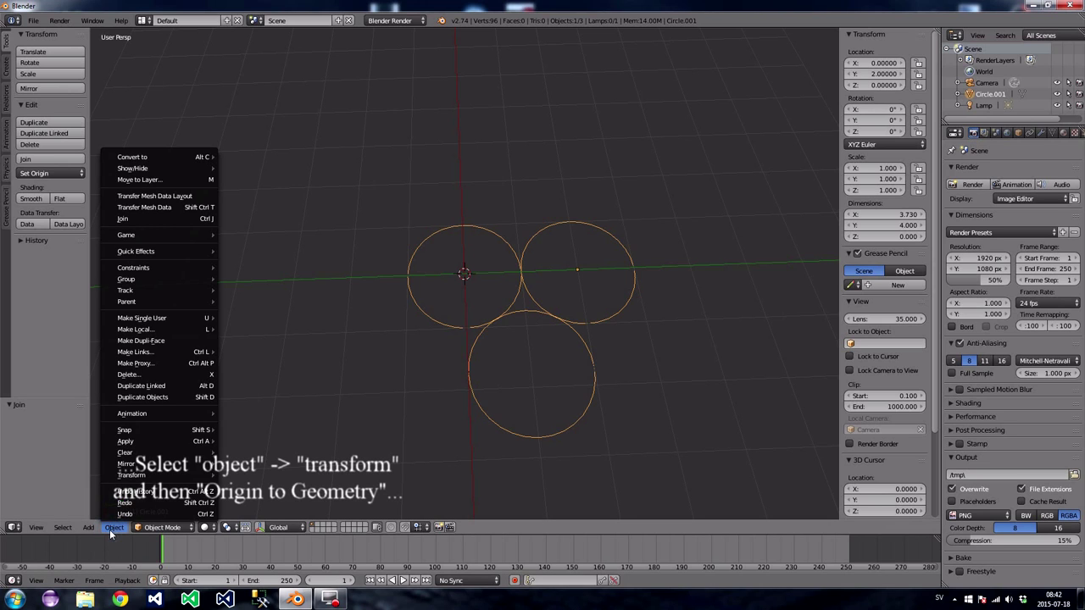
mouse_move(149, 476)
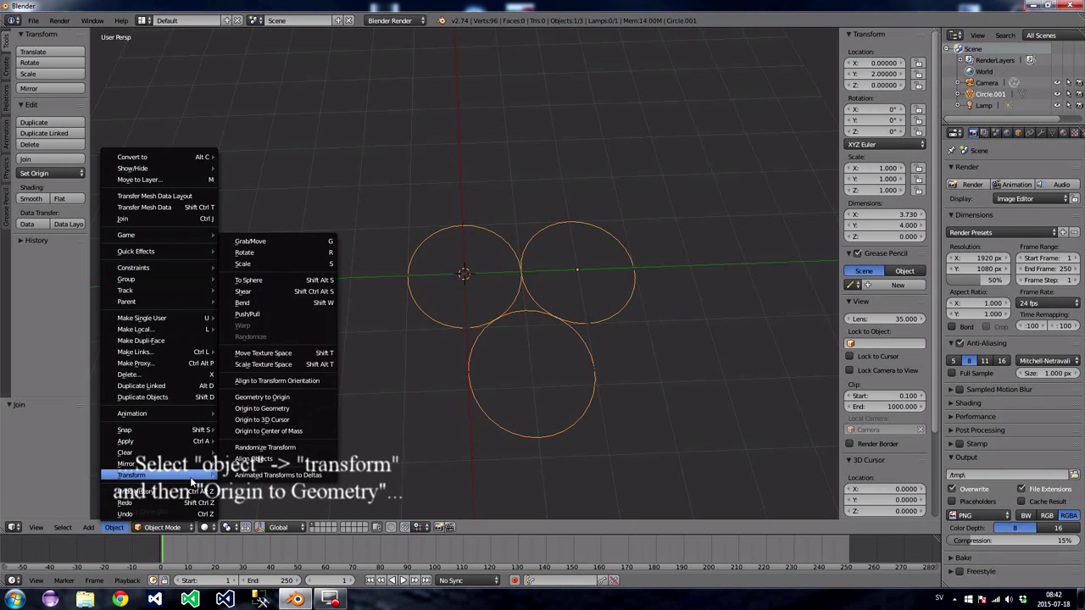
left_click(265, 409)
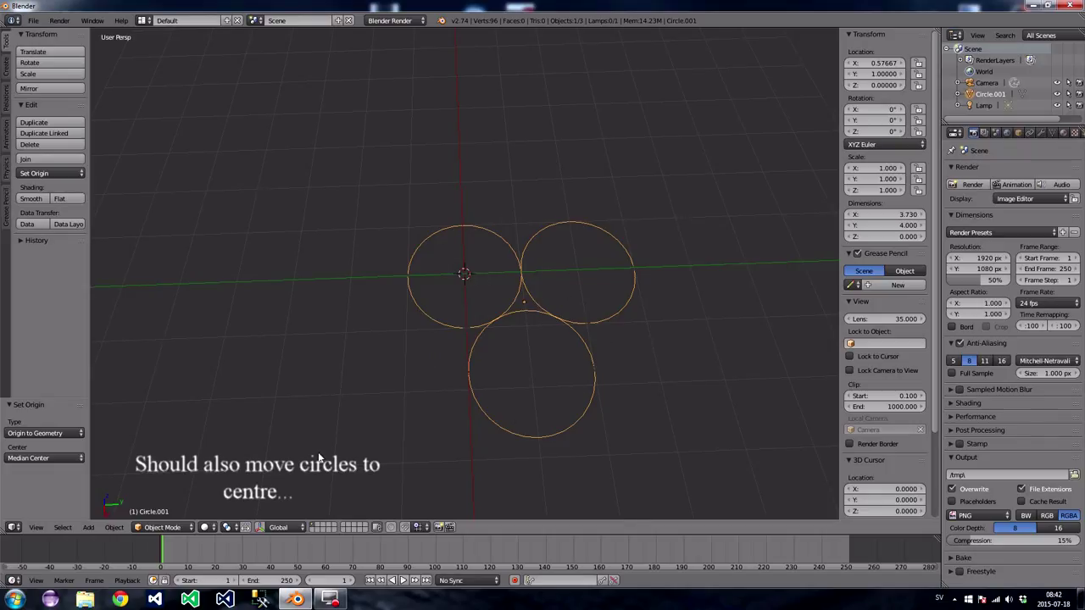
key("shift+s")
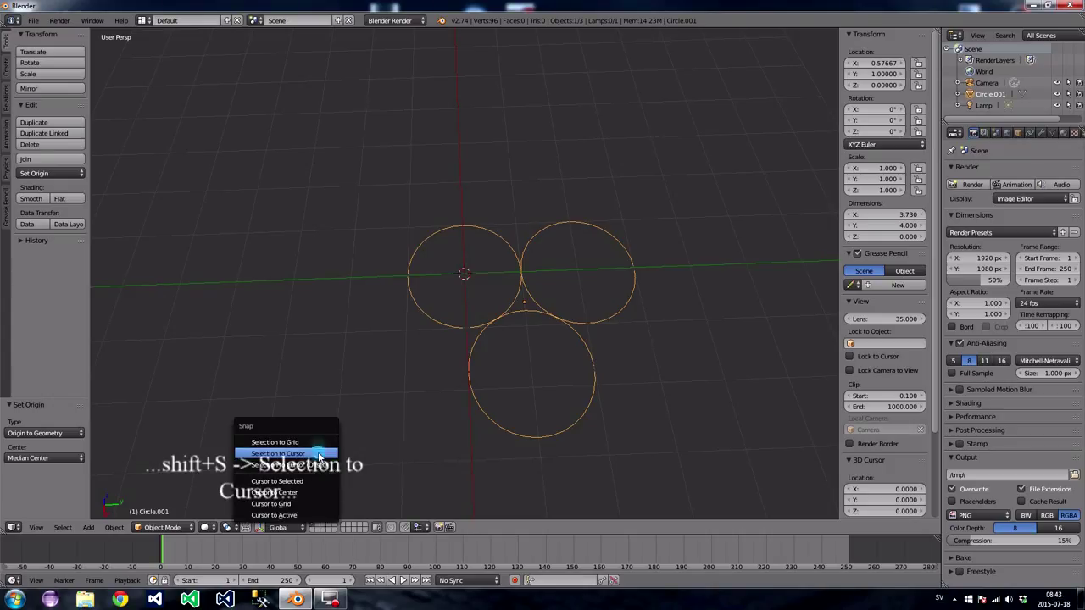
left_click(319, 457)
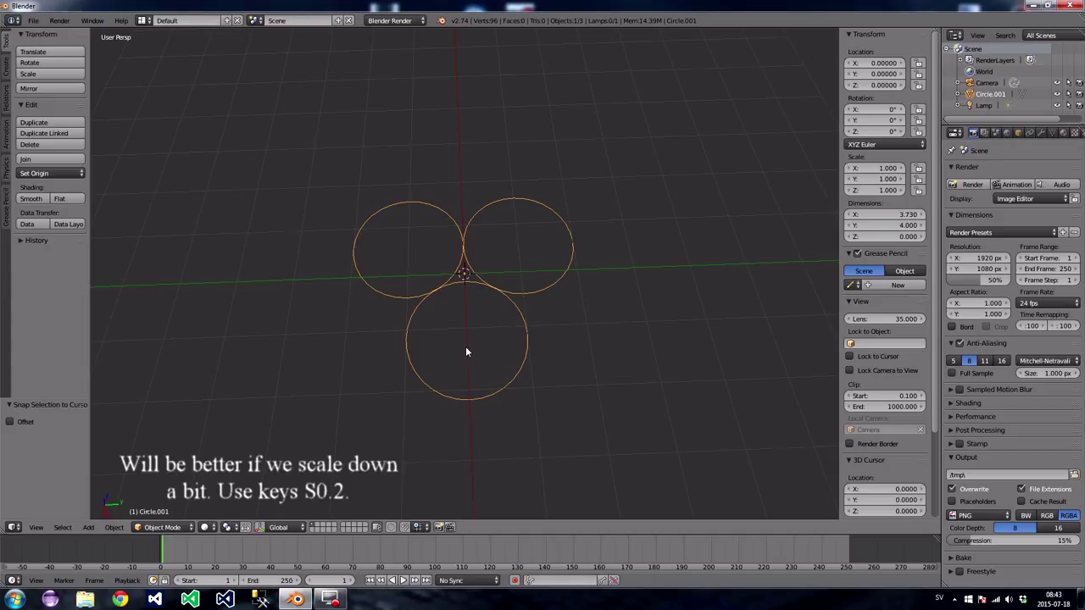
- Scale Circle.001 to 0.2 on every axis, making it 0.746 by 0.800
type("s0")
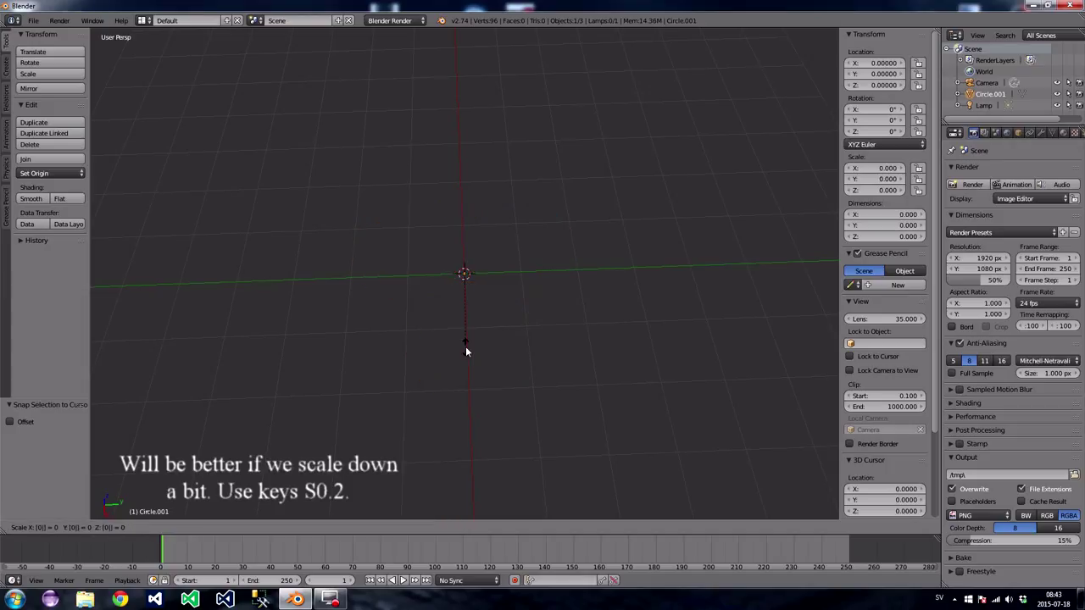
type(".2")
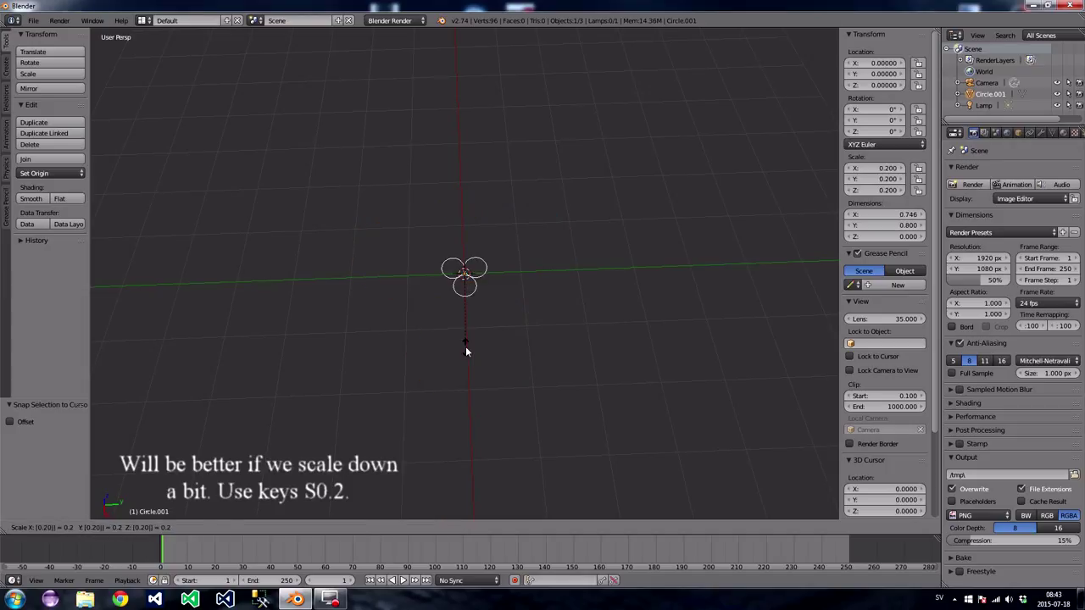
key("Return")
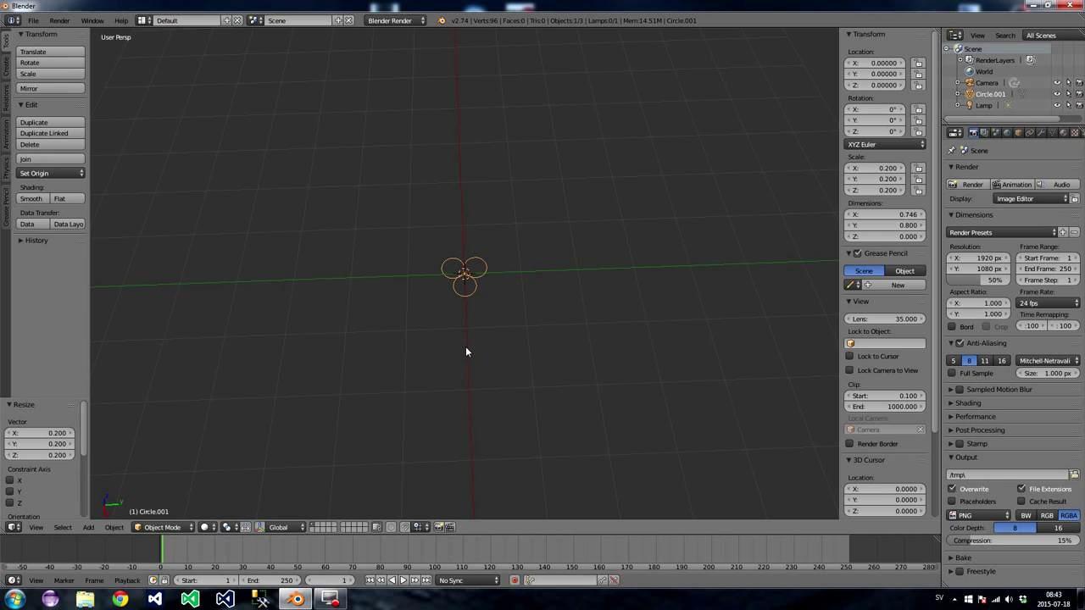
mouse_move(488, 353)
middle_mouse_down()
mouse_move(489, 326)
mouse_move(490, 346)
middle_mouse_up()
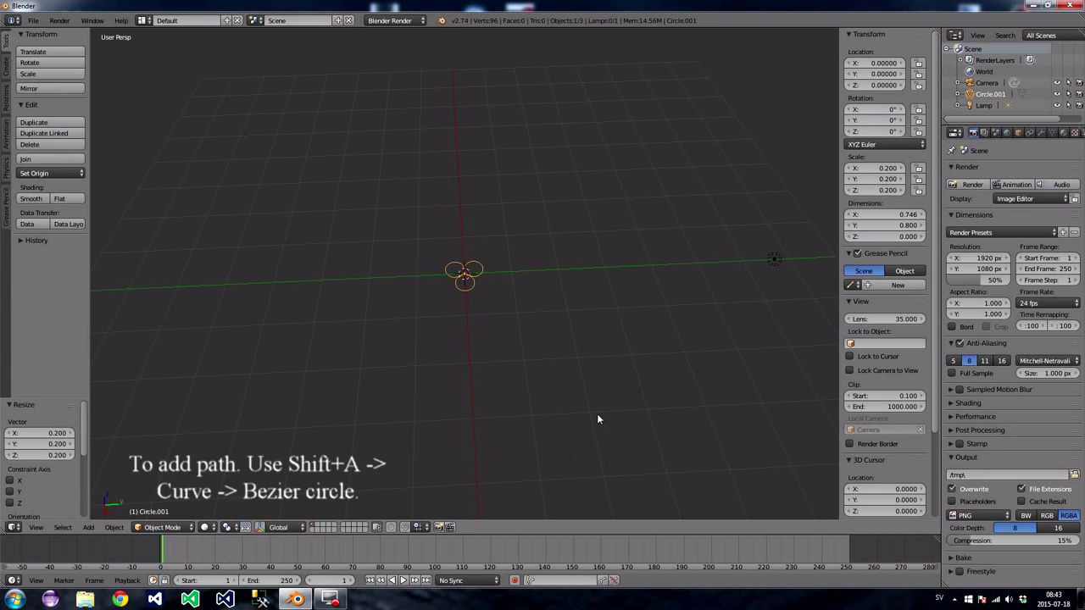
- Add a Bezier circle and scale it by 3 to 6 by 6 units
key("shift+a")
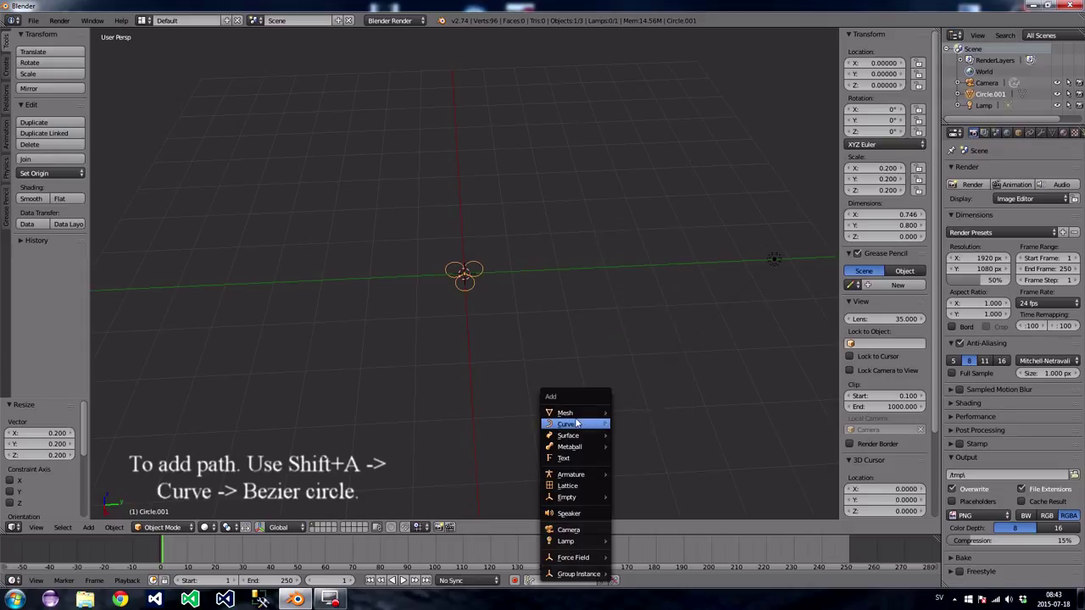
mouse_move(576, 427)
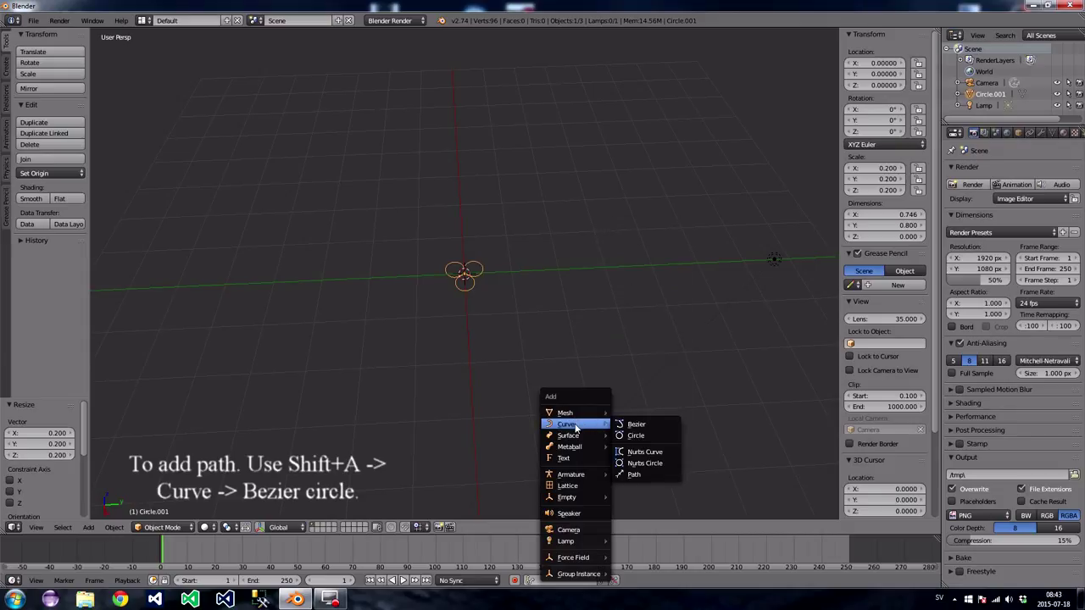
left_click(637, 435)
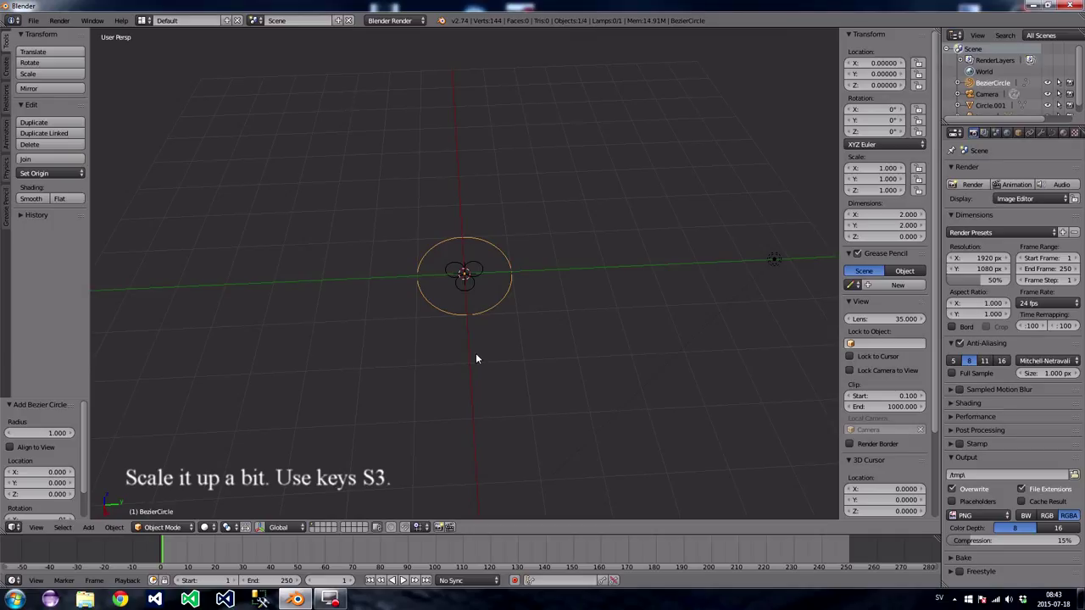
key("s")
key("3")
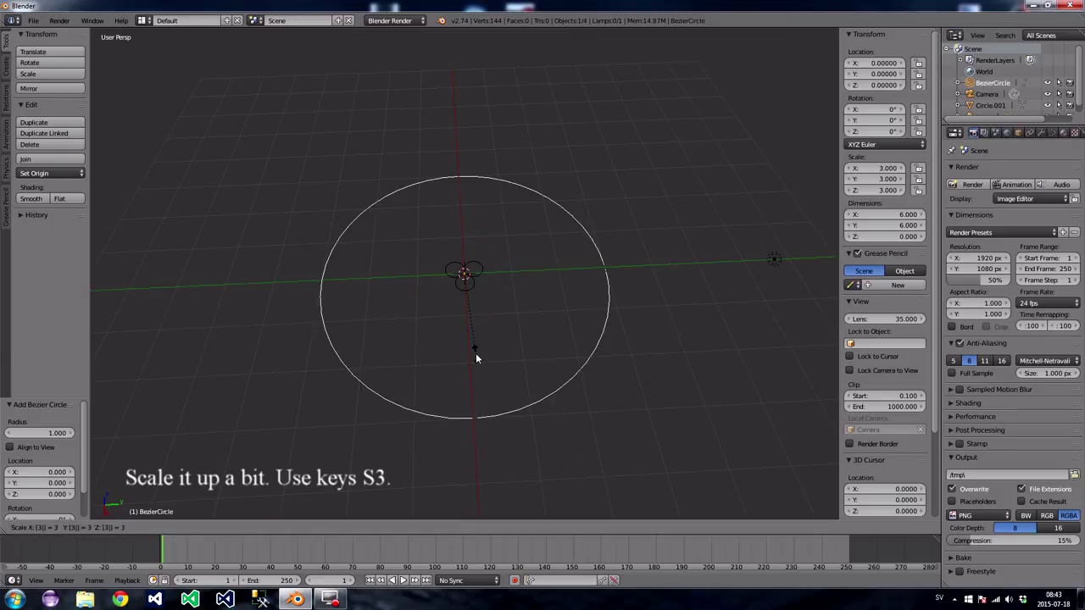
left_click(476, 354)
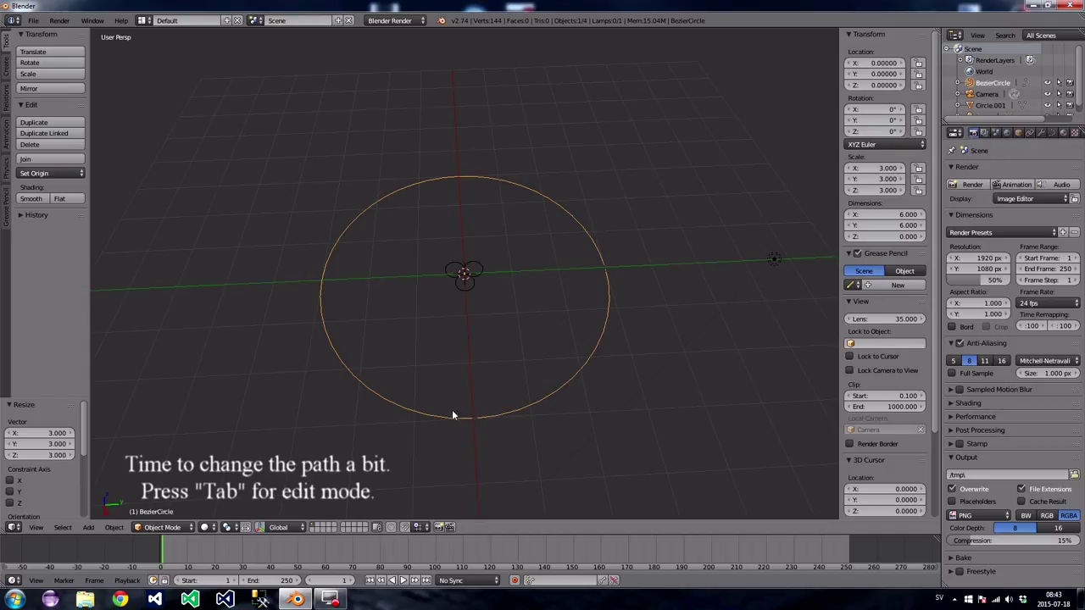
- In Edit Mode, toggle the Bezier circle's cyclic setting off to open a gap
key("Tab")
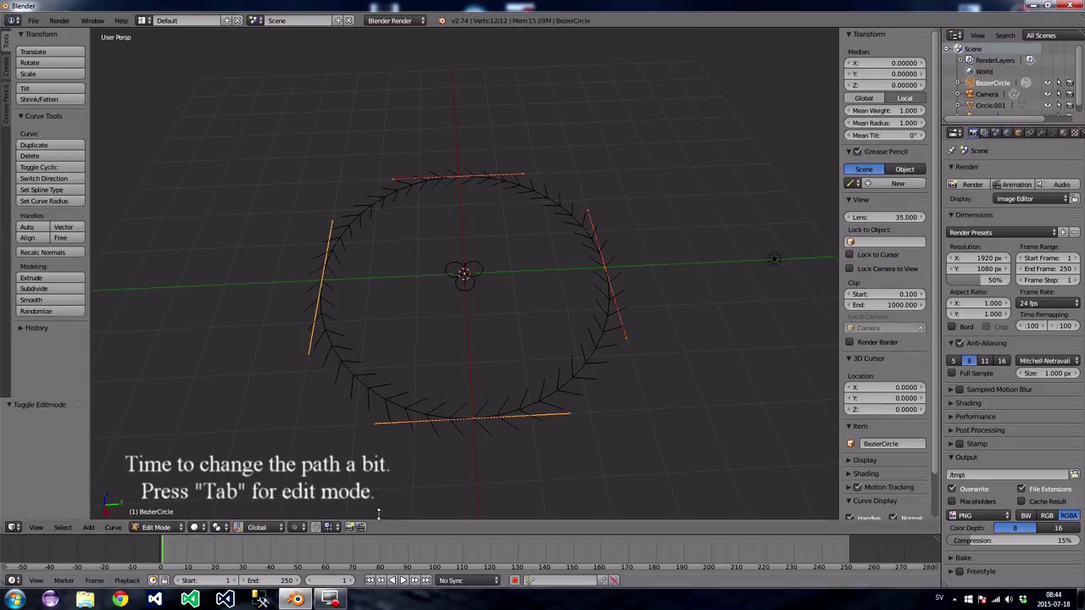
left_click(115, 527)
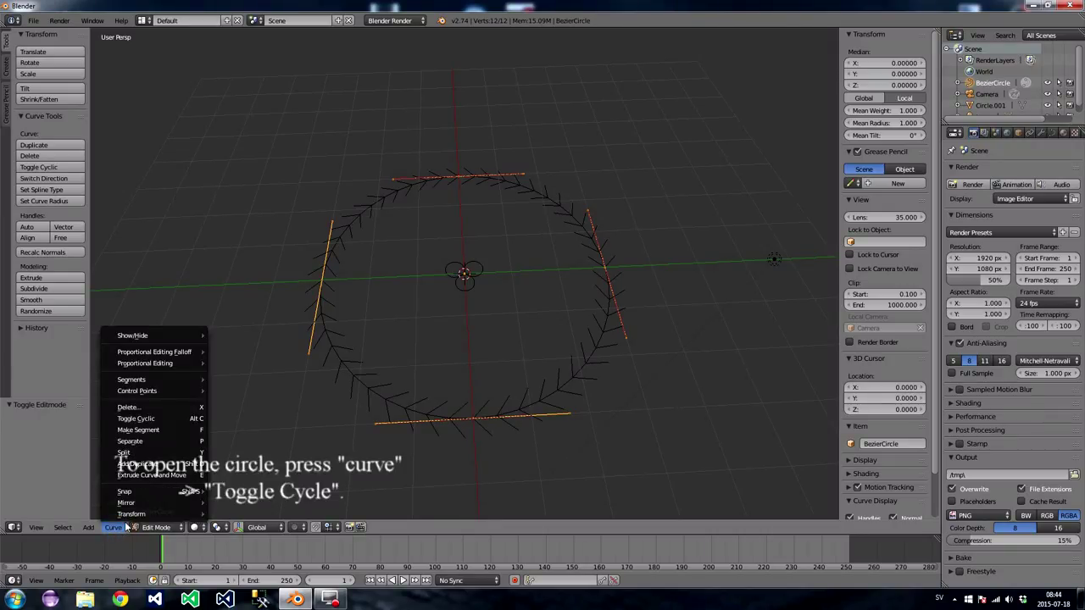
left_click(150, 419)
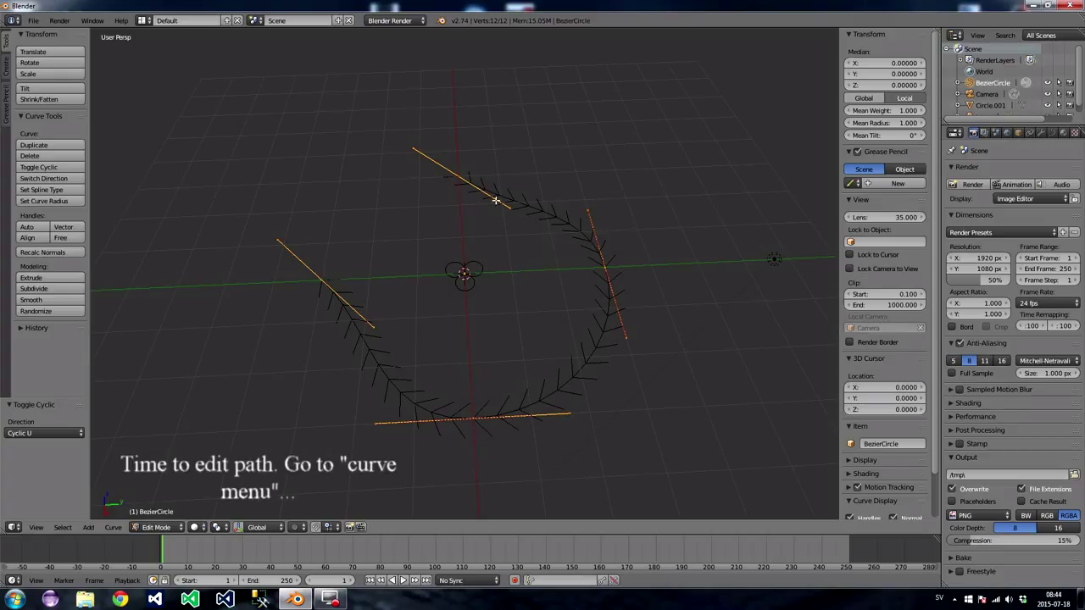
- Set the curve's shape to 2D and switch to Top view
left_click(1053, 133)
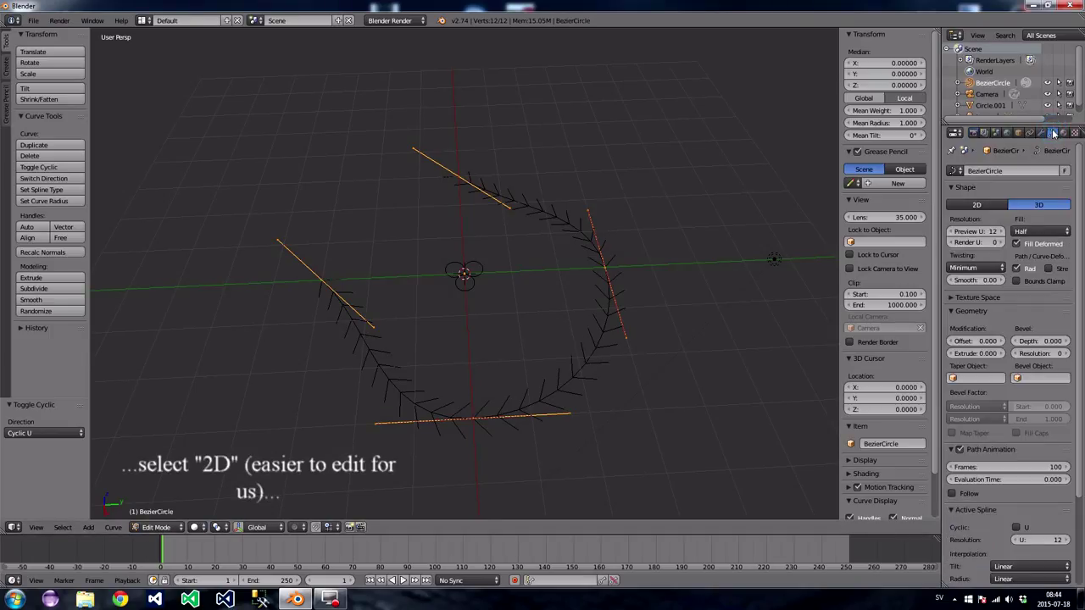
left_click(975, 207)
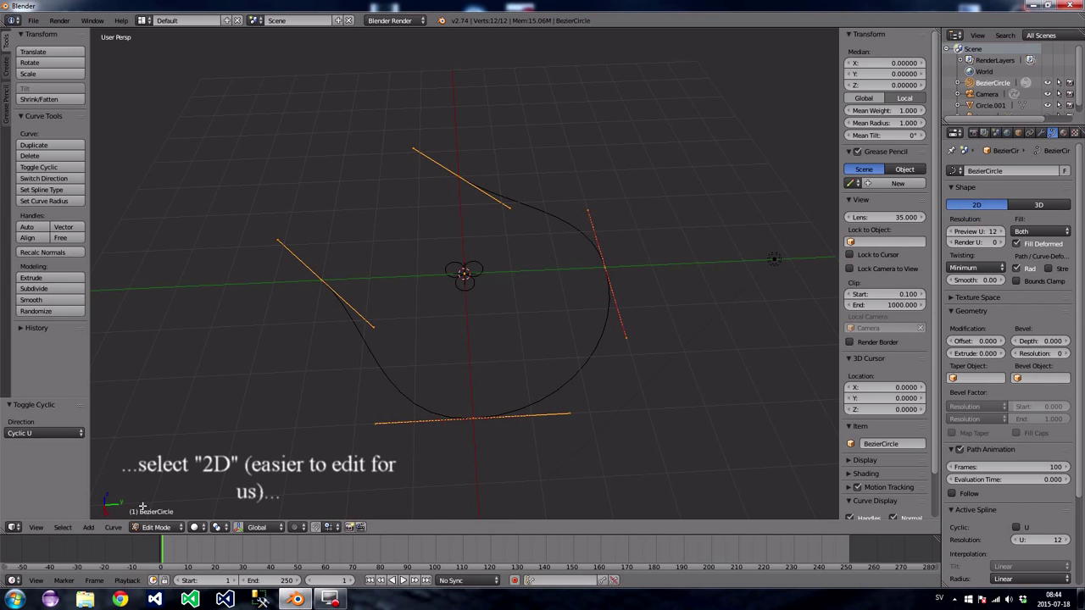
left_click(39, 528)
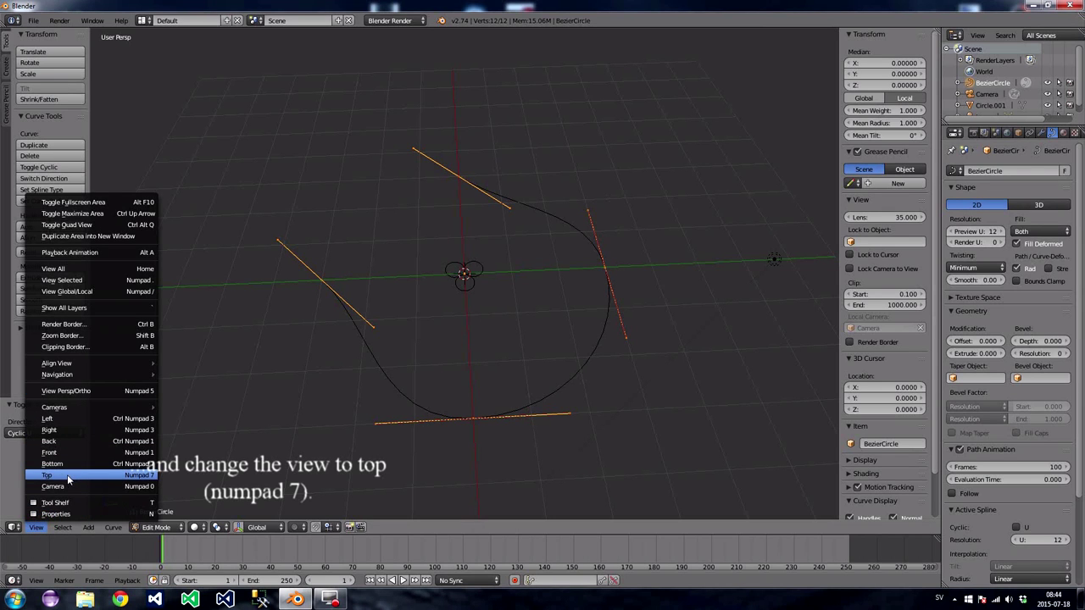
left_click(152, 476)
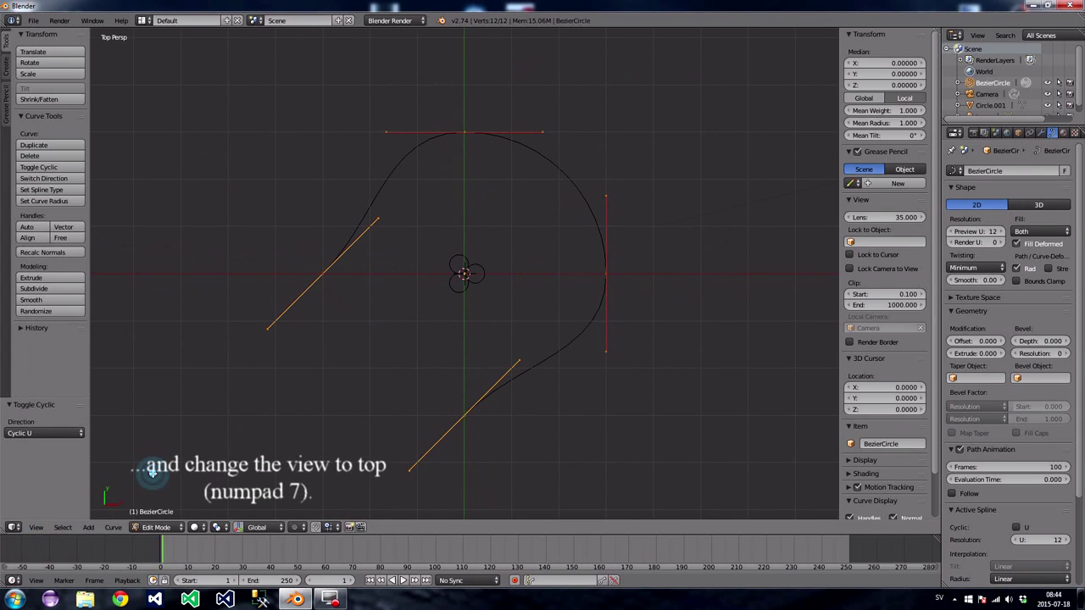
- Extrude a new point below the curve's left end, rotate it, and reshape its handle
right_click(320, 276)
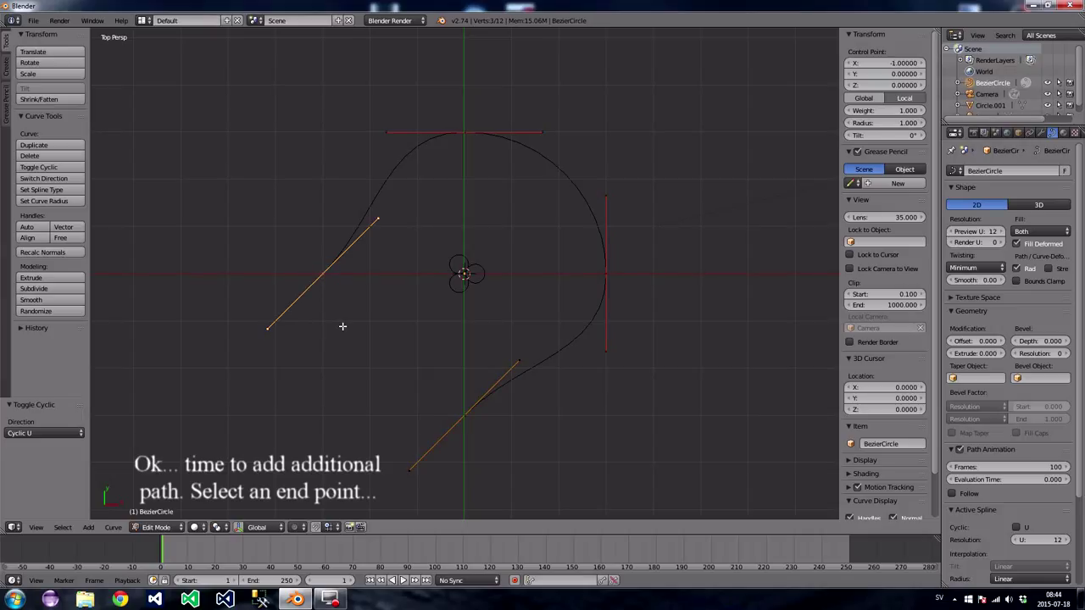
key("e")
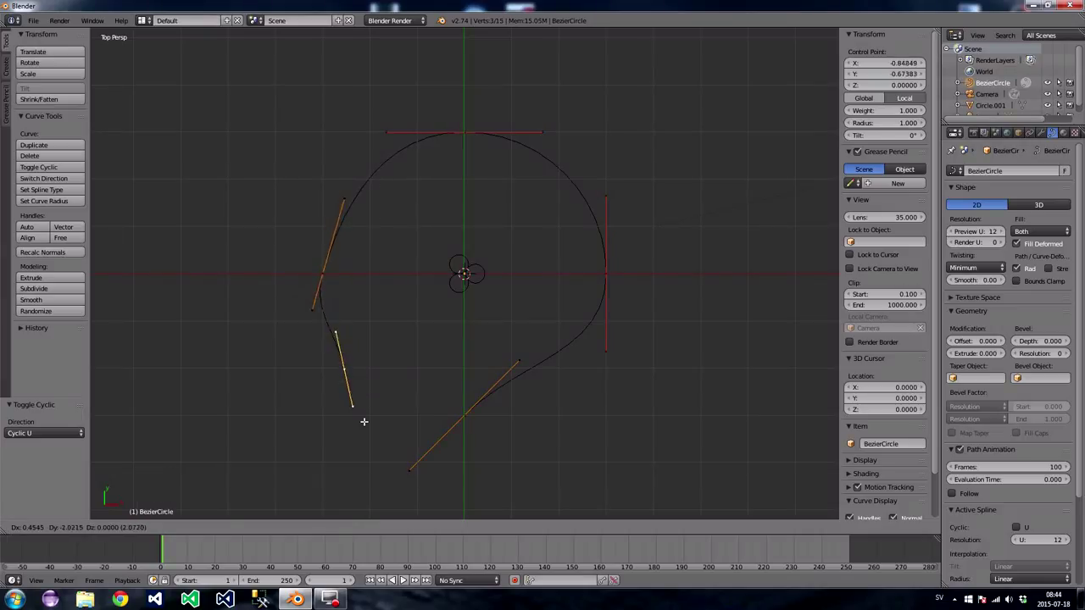
left_click(363, 421)
key("r")
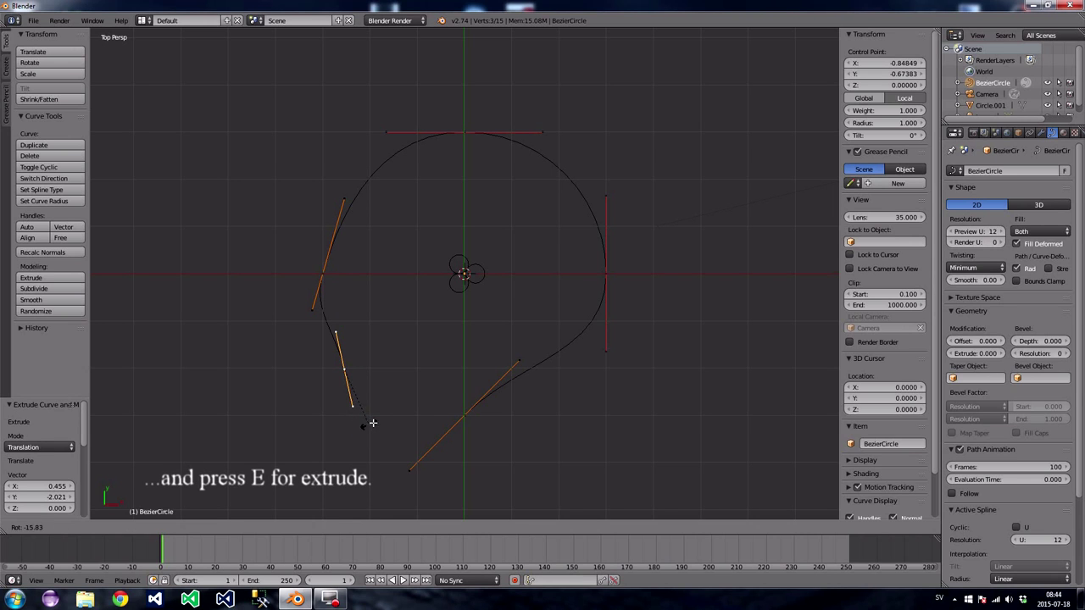
left_click(353, 412)
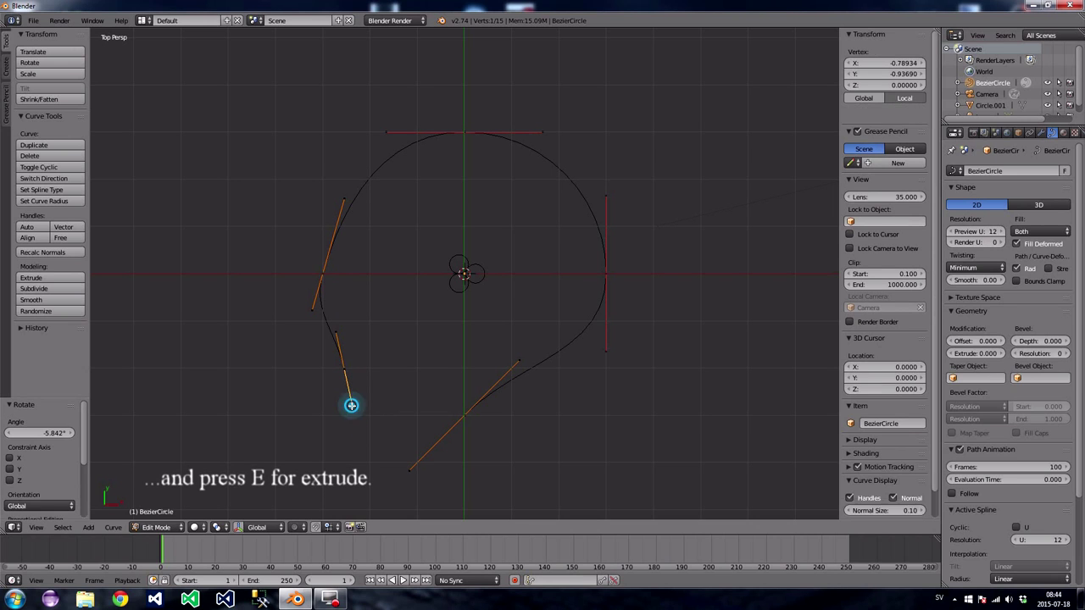
right_click(351, 406)
key("g")
left_click(368, 396)
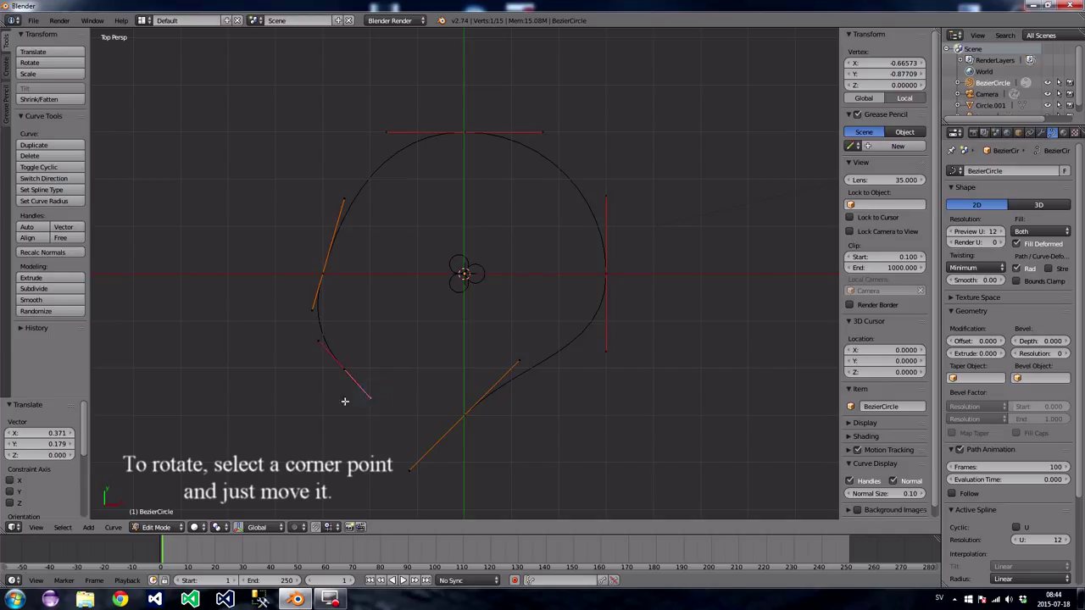
- Extrude two more points curling inward toward the centre, adjusting each handle
right_click(343, 369)
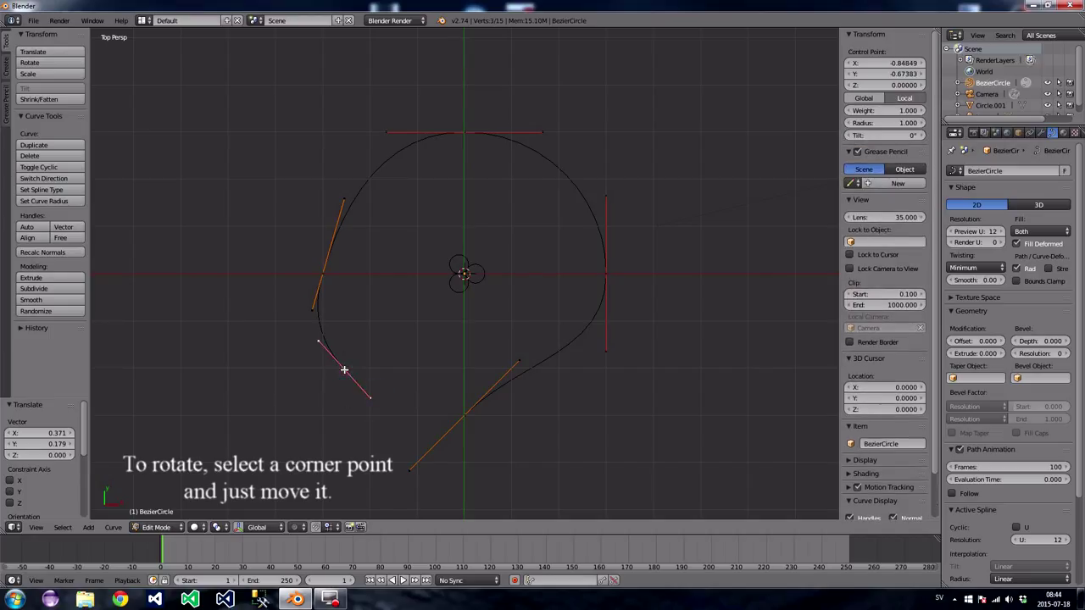
key("e")
left_click(432, 371)
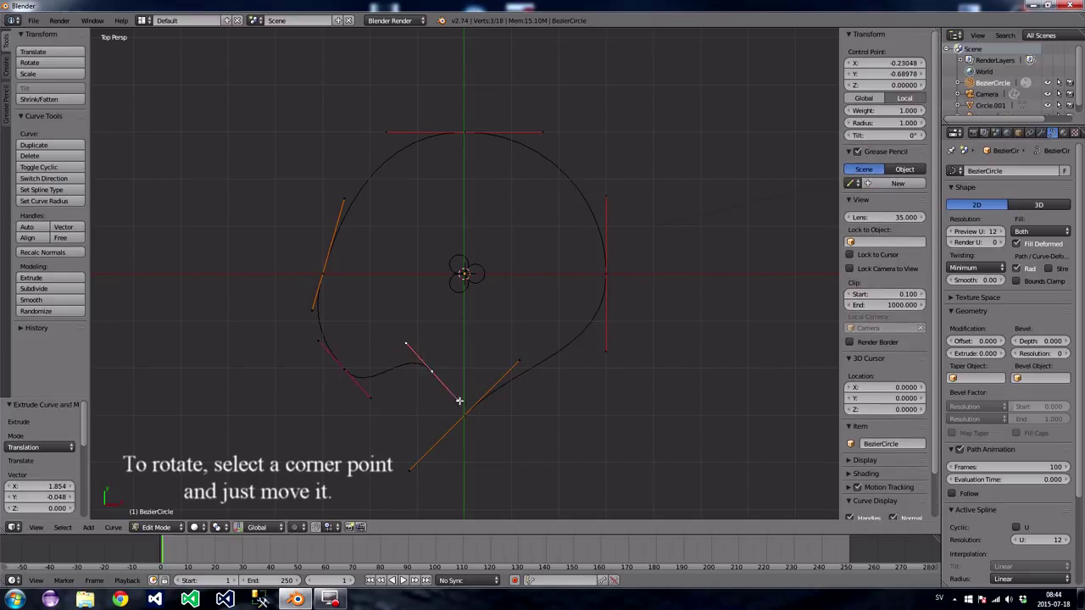
right_click(458, 400)
key("g")
left_click(480, 354)
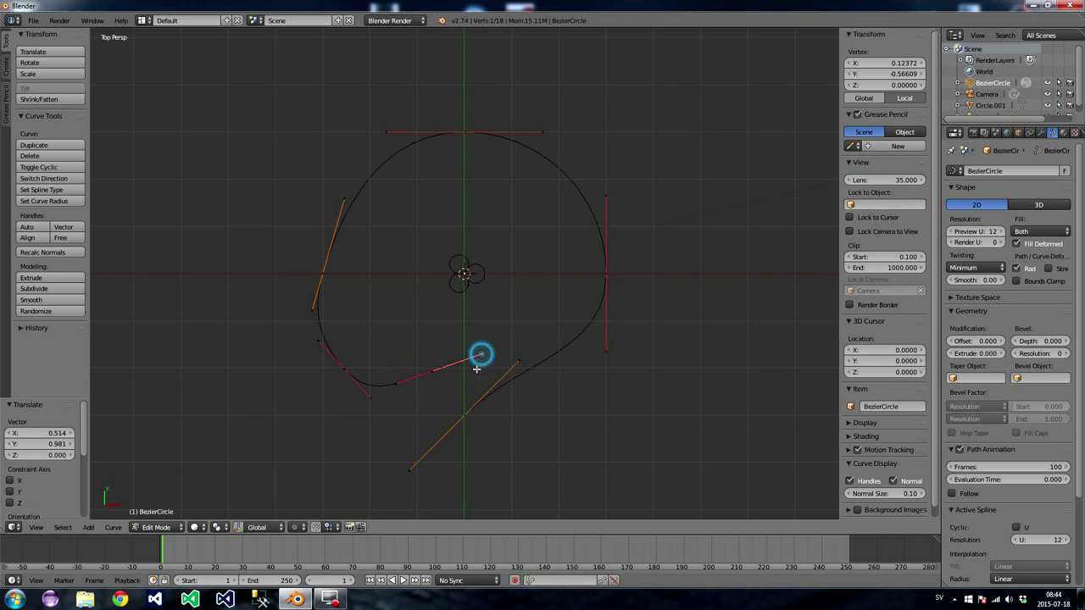
key("e")
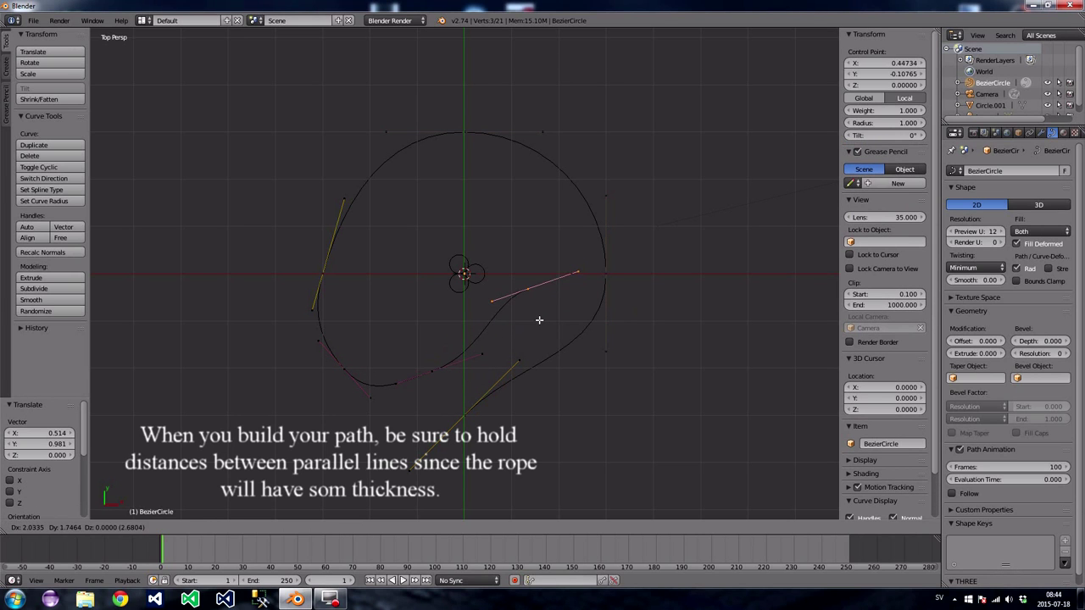
left_click(543, 316)
right_click(576, 272)
key("g")
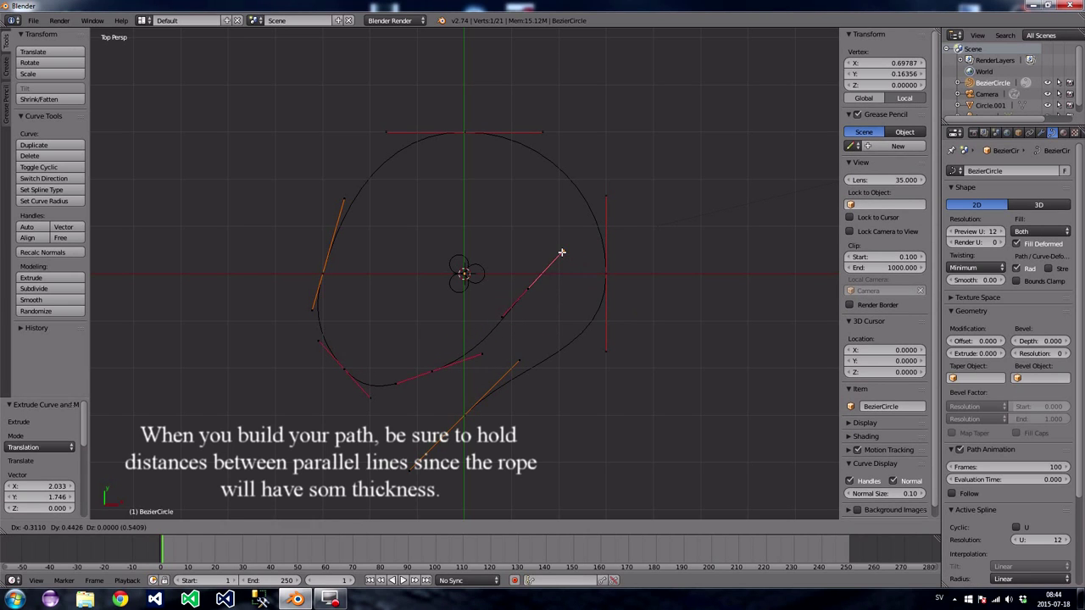
left_click(561, 252)
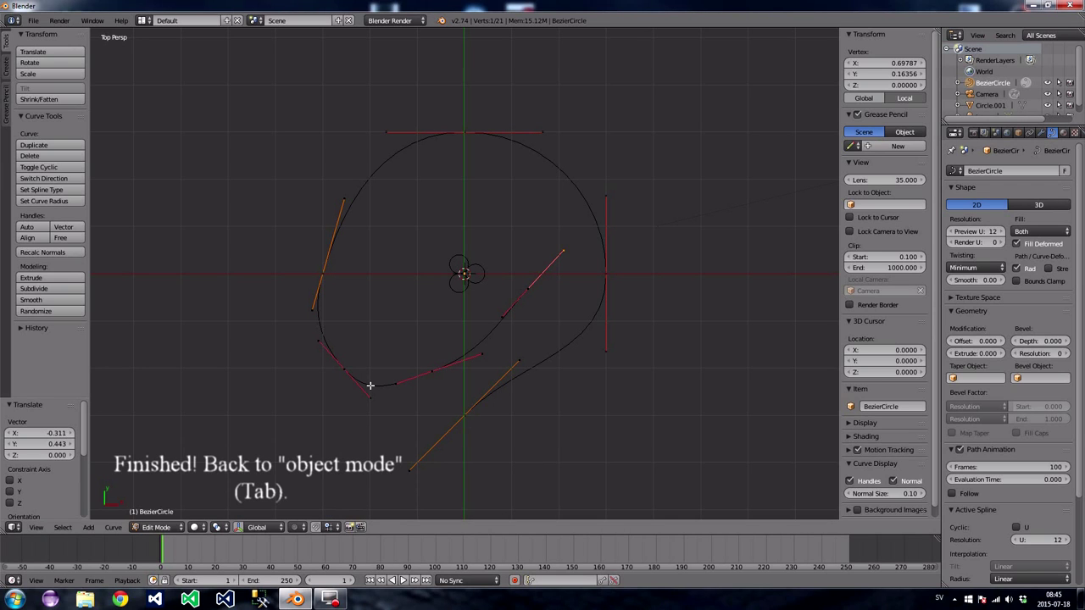
- Return to Object Mode, orbit to a perspective view, and select Circle.001
left_click(156, 528)
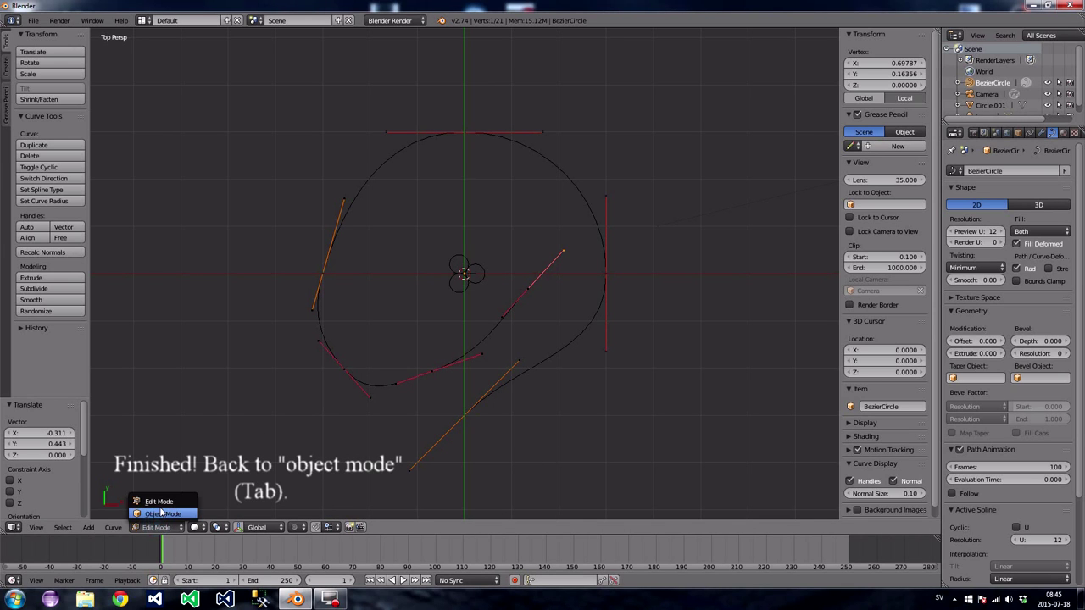
left_click(161, 514)
middle_click_drag(398, 433, 388, 376)
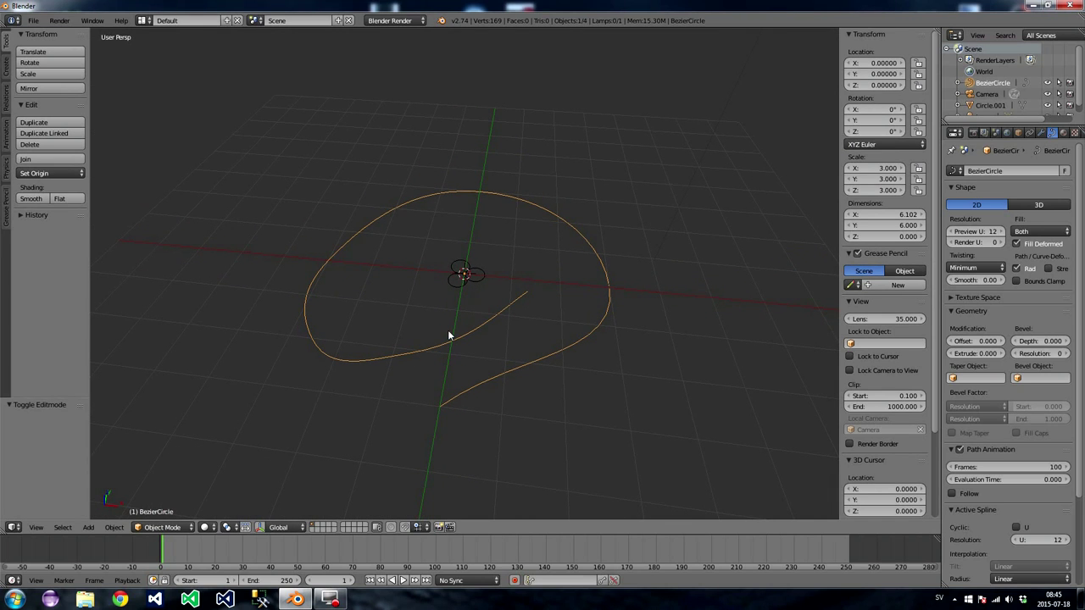
right_click(450, 289)
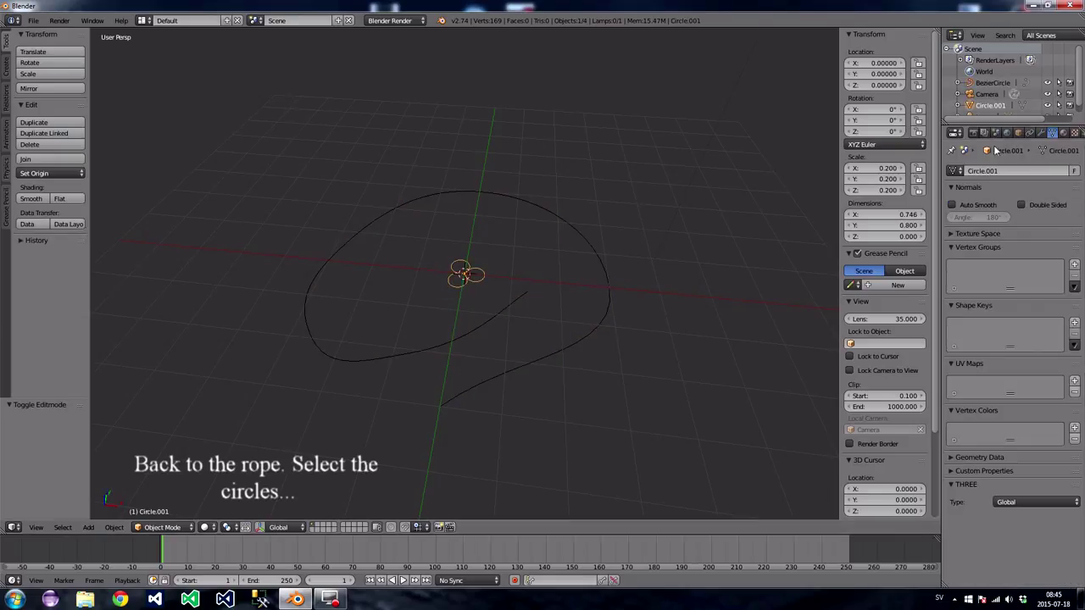
- Add a Screw modifier to Circle.001 and set its angle to 120°
left_click(1037, 136)
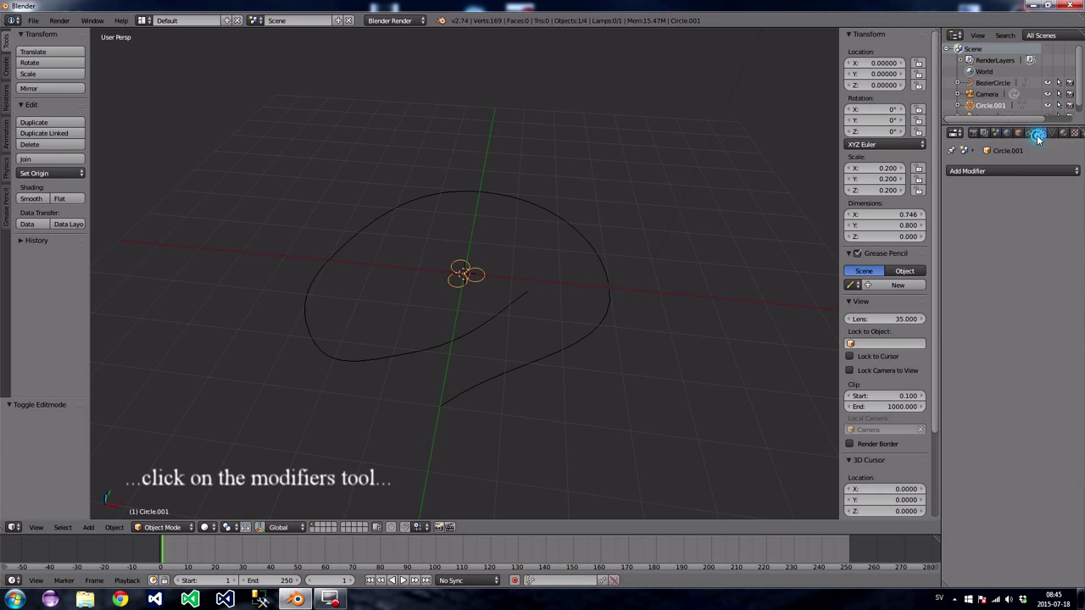
left_click(975, 172)
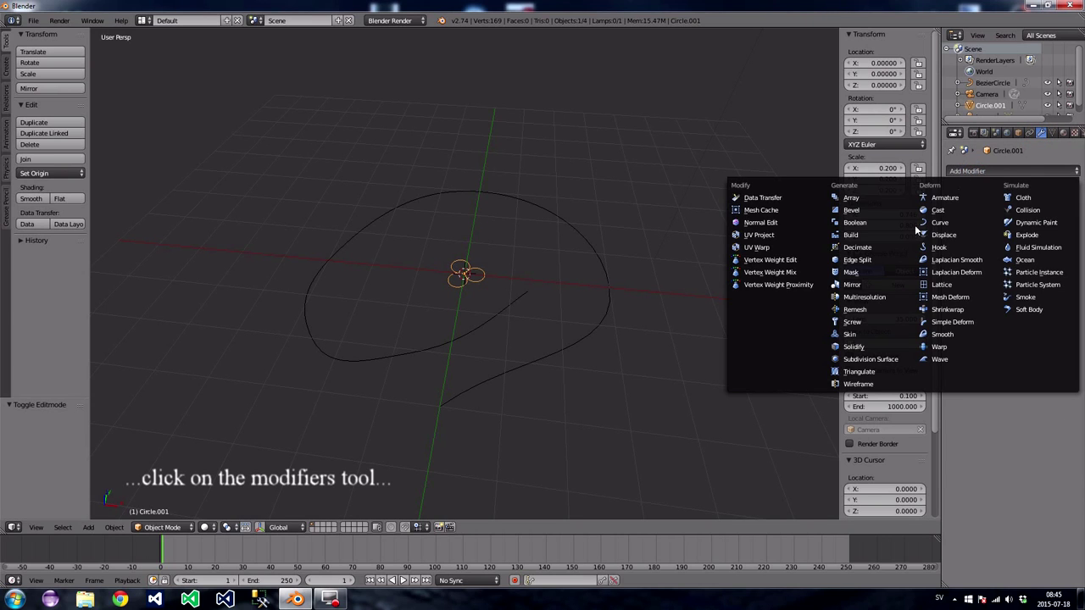
left_click(854, 330)
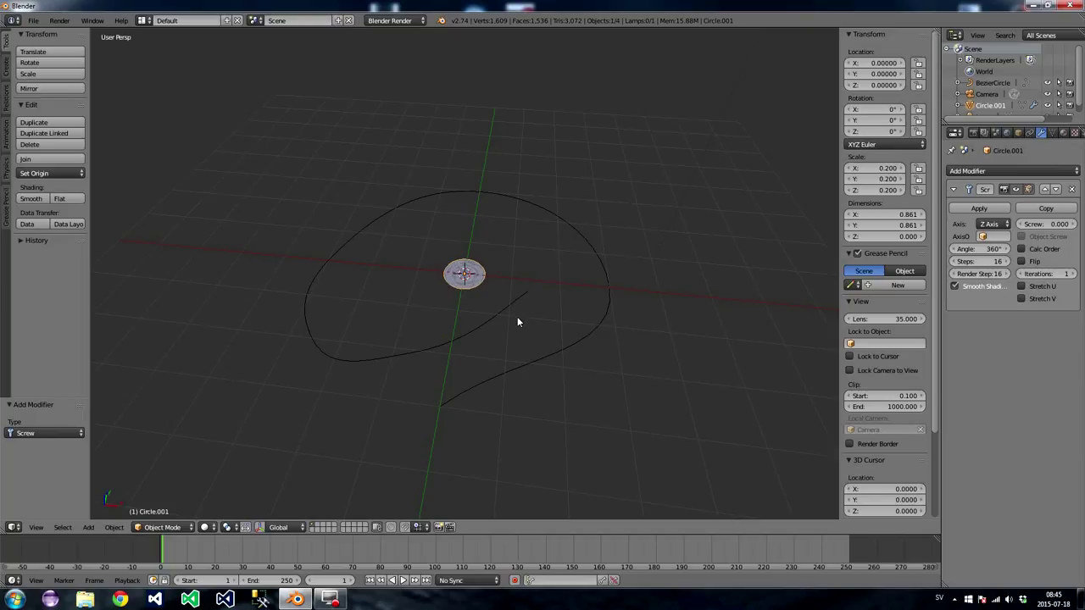
left_click(973, 250)
type("120")
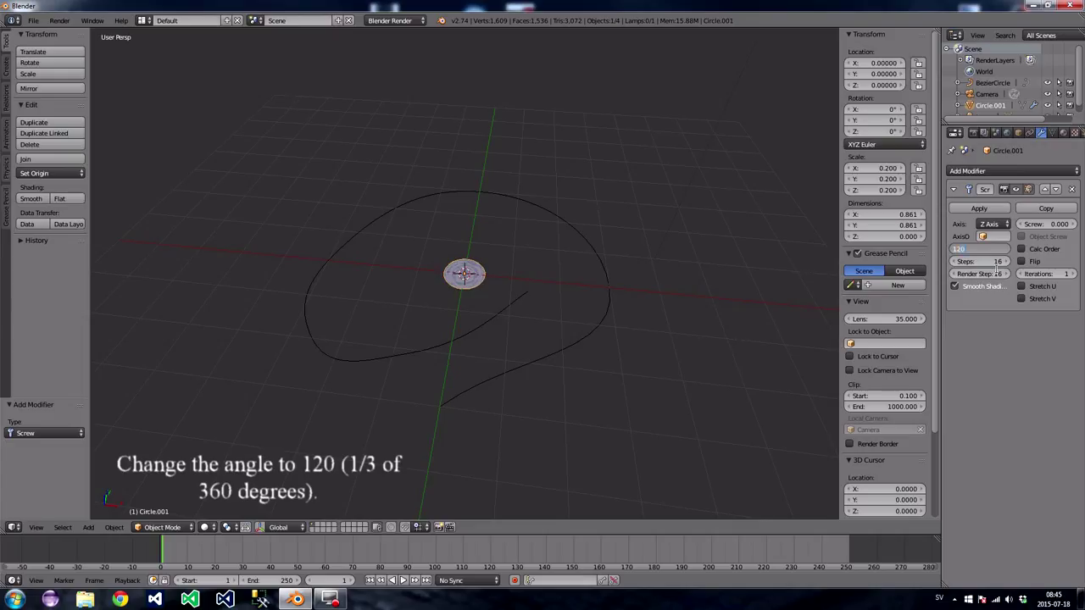
key("Return")
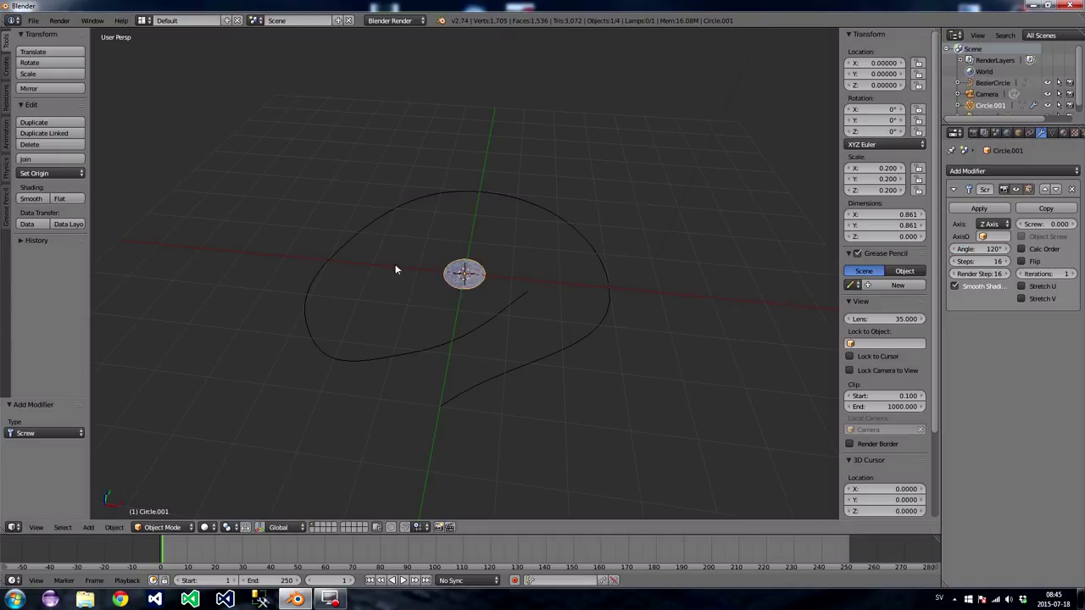
left_click(113, 527)
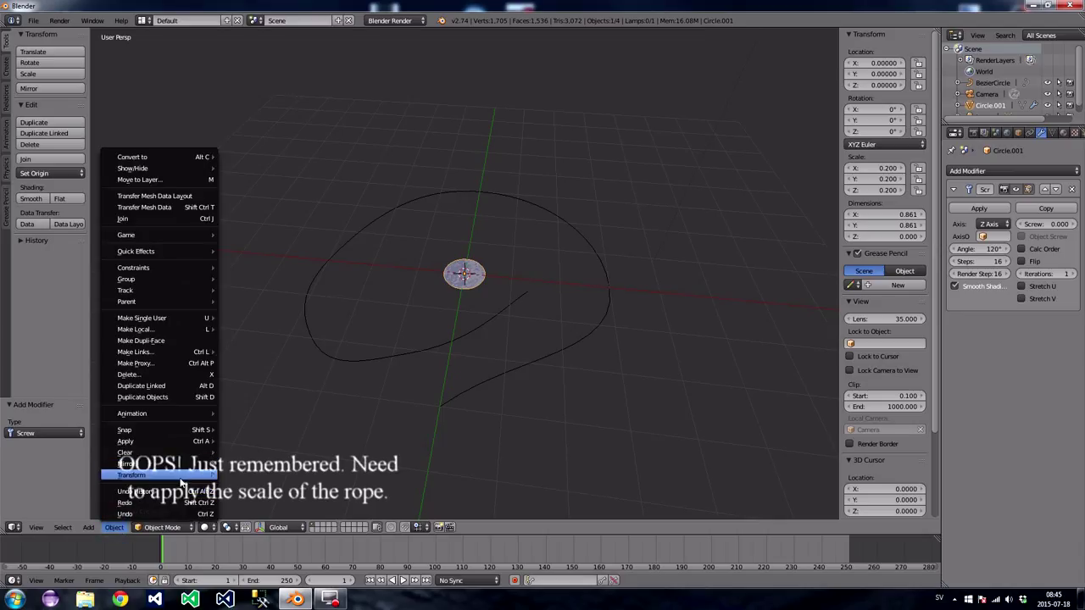
- Apply Circle.001's scale through Object > Apply, giving 0.861 by 0.861 dimensions
mouse_move(182, 441)
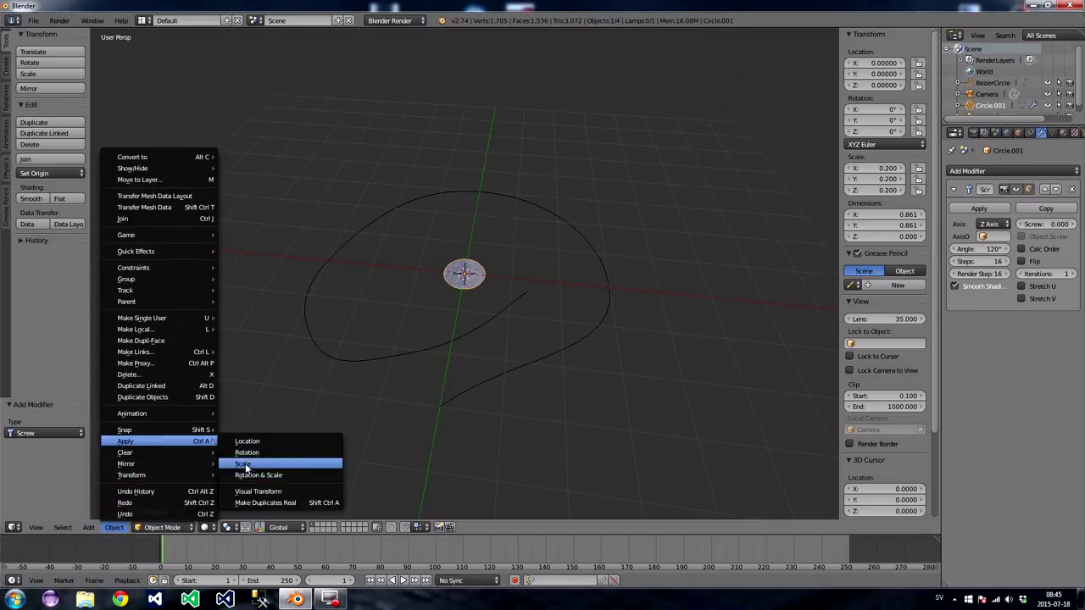
left_click(245, 463)
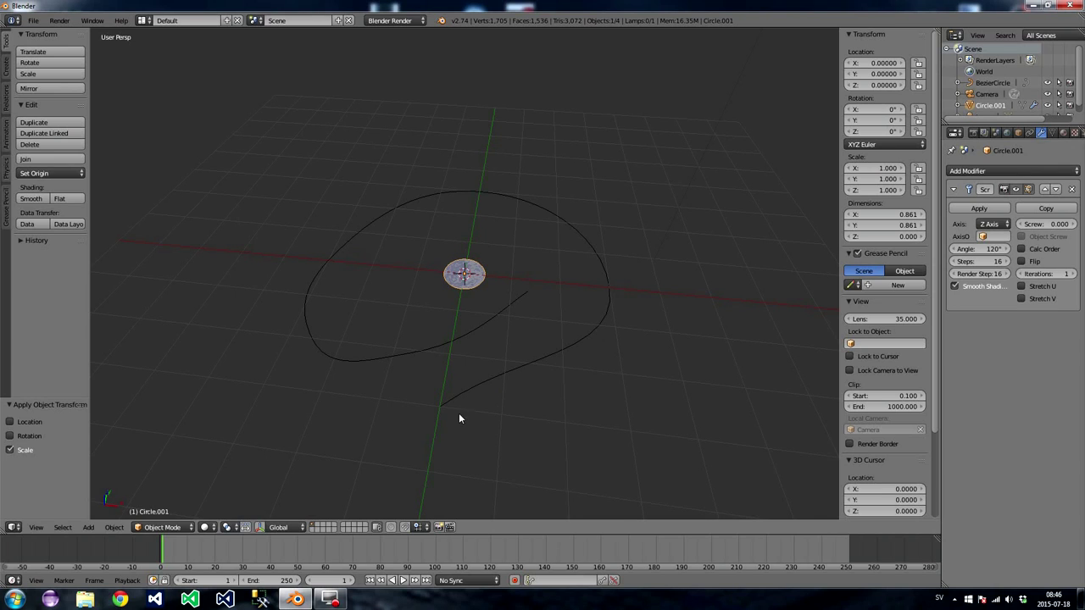
left_click(983, 172)
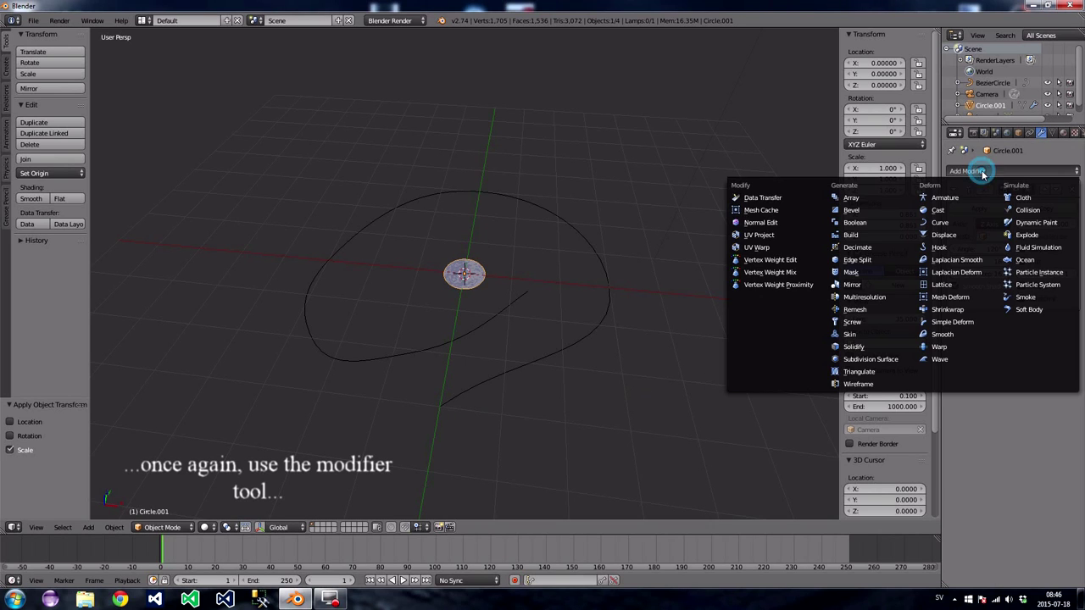
- Add a Curve modifier to the circle using BezierCircle as the object, deforming along Z
left_click(940, 222)
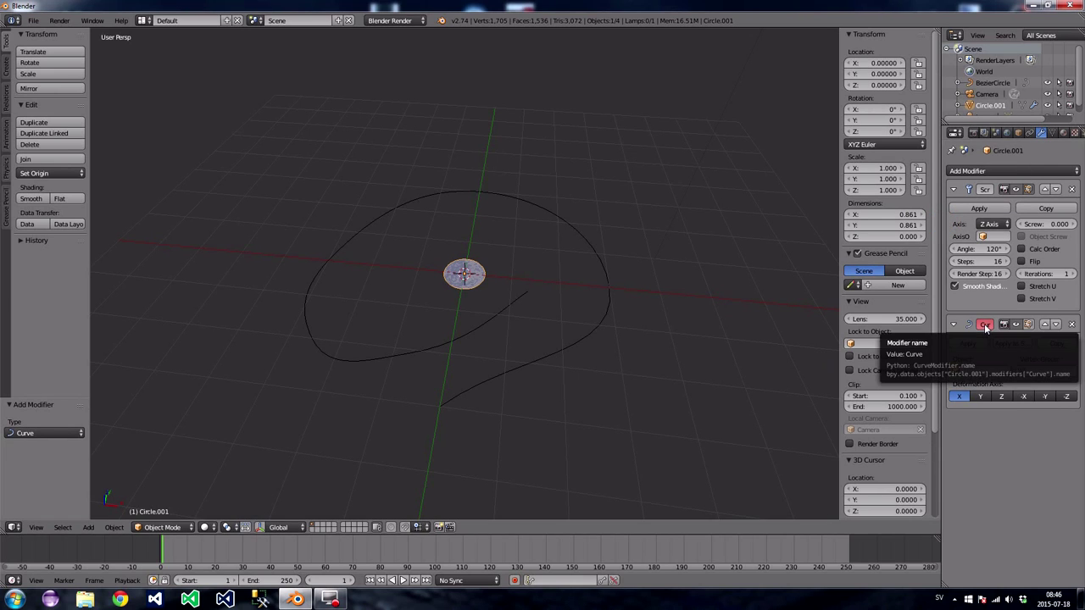
left_click(980, 373)
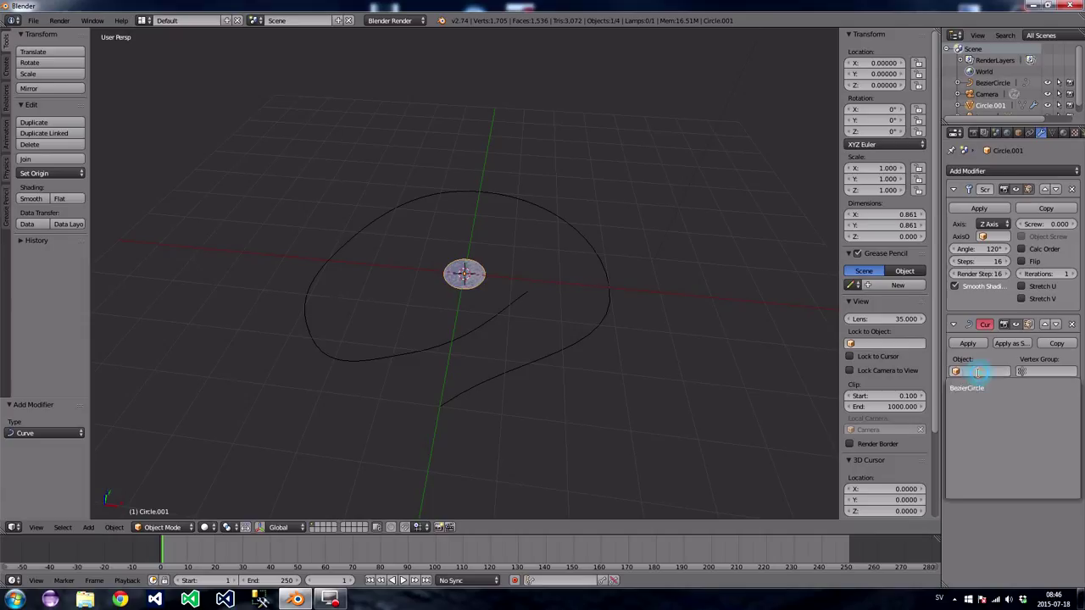
left_click(975, 387)
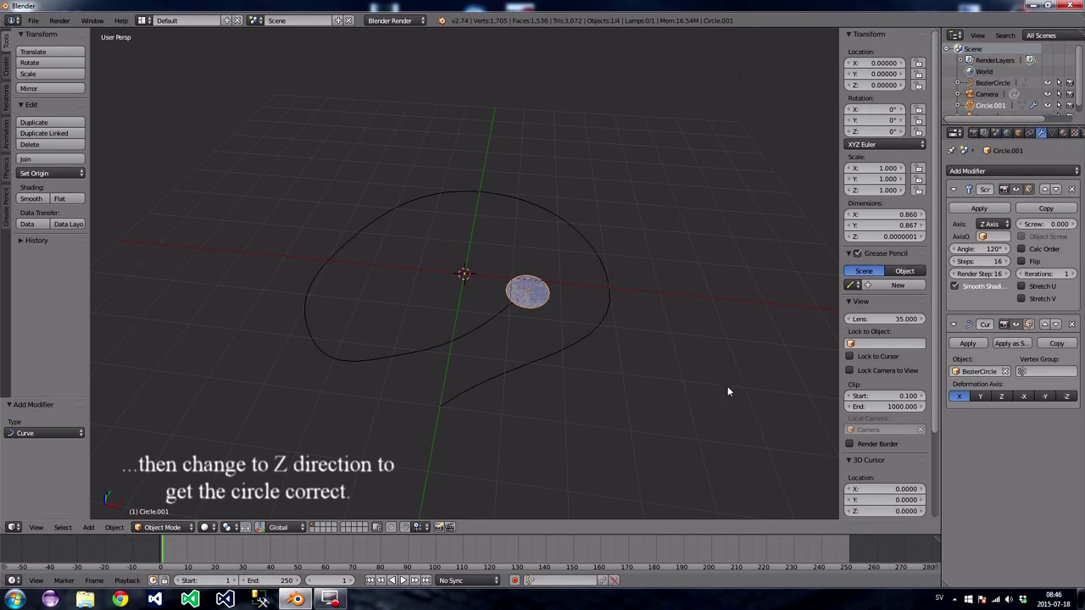
left_click(1000, 395)
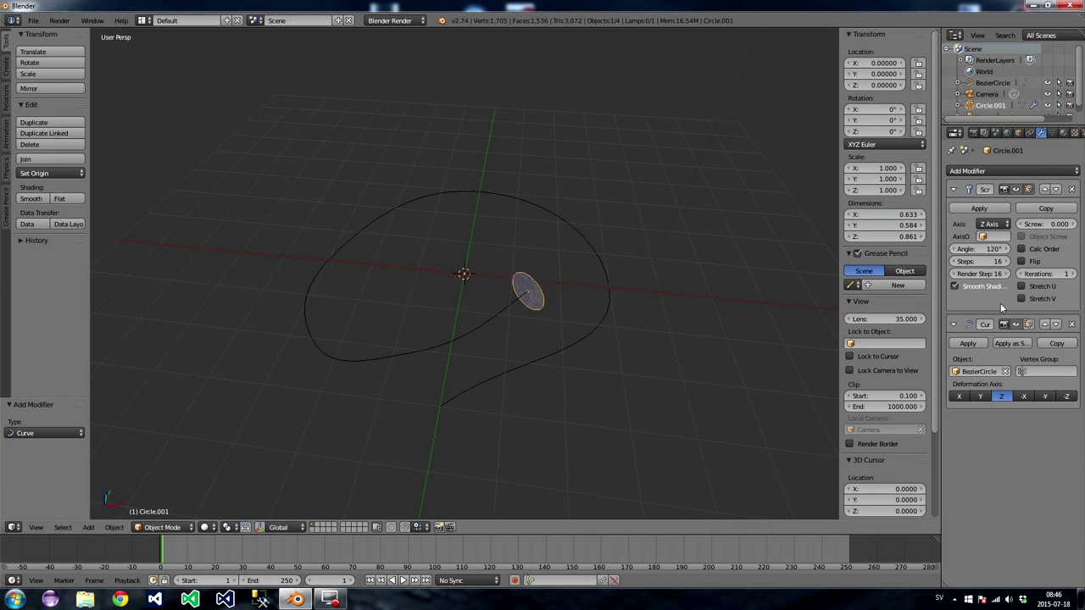
left_click(1051, 222)
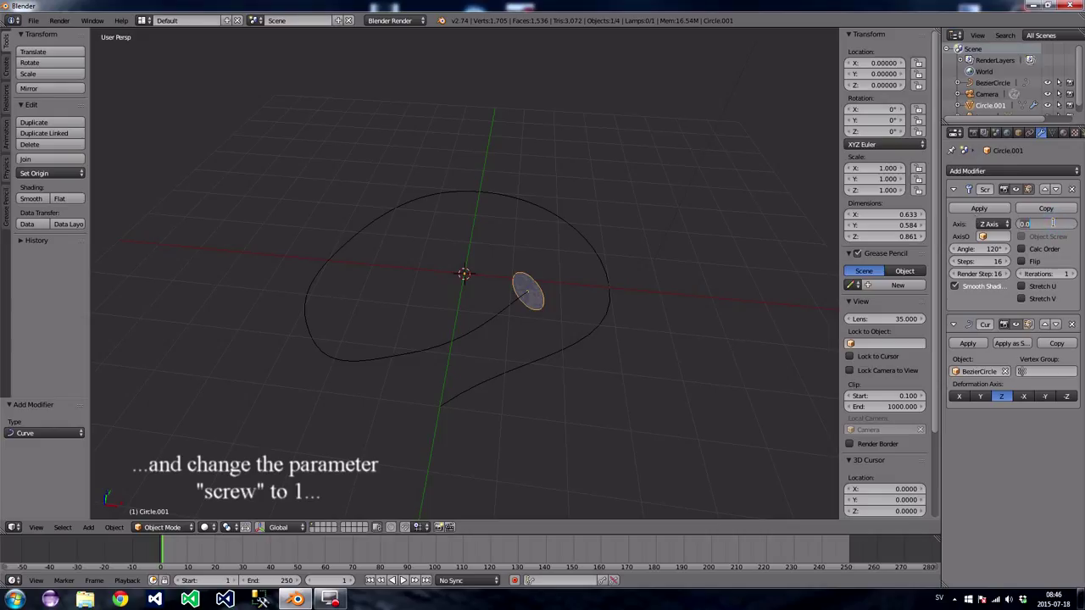
- Give the Screw modifier a screw value of 1 and 21 iterations, stretching the rope along the path
type("1")
key("Return")
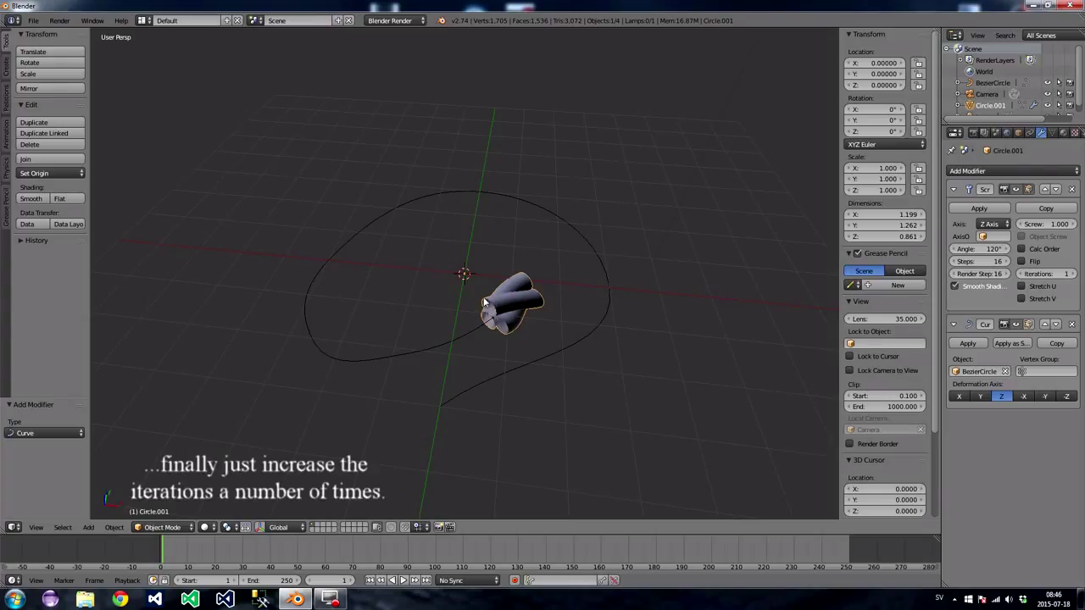
left_click(1072, 275)
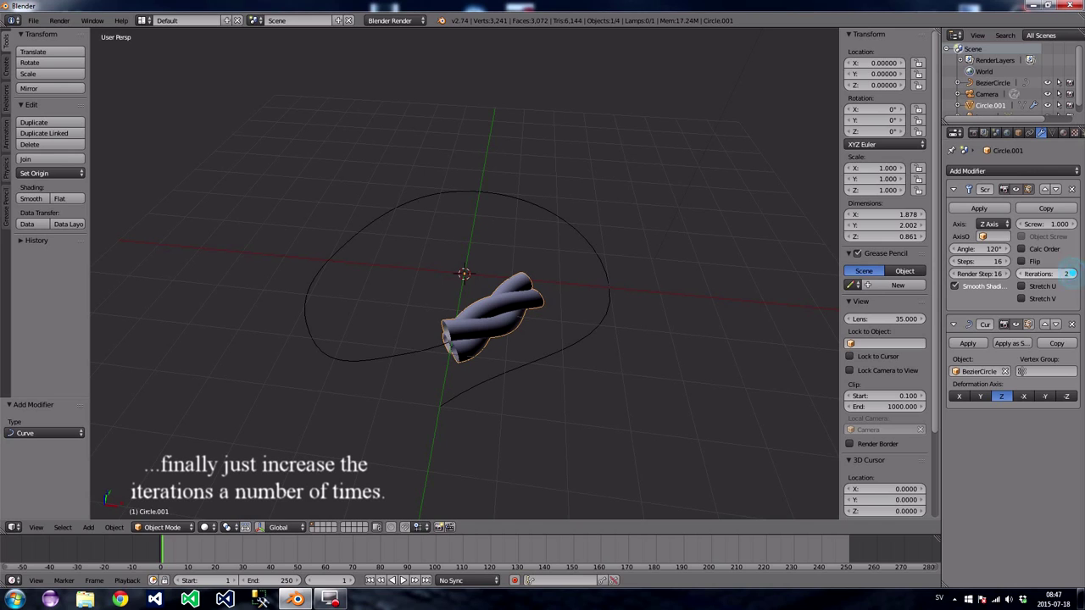
left_click(1072, 275)
left_click(1072, 274)
left_click(1072, 275)
left_click(1072, 274)
left_click(1072, 274)
left_click(1072, 274)
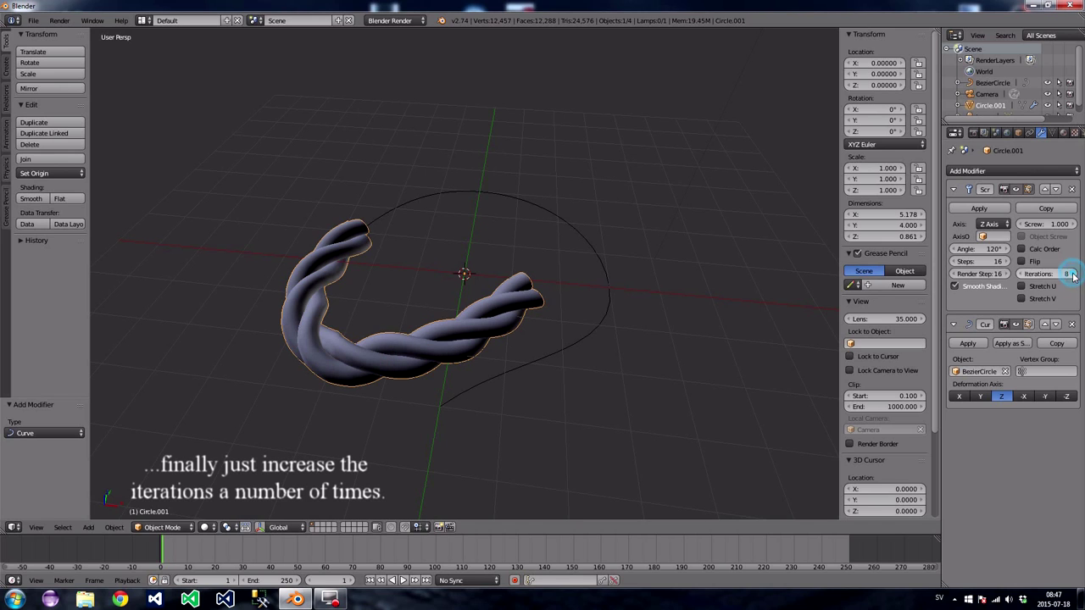
left_click(1072, 274)
left_click(1072, 274)
left_click(1072, 274)
left_click(1071, 275)
left_click(1072, 273)
left_click(1072, 274)
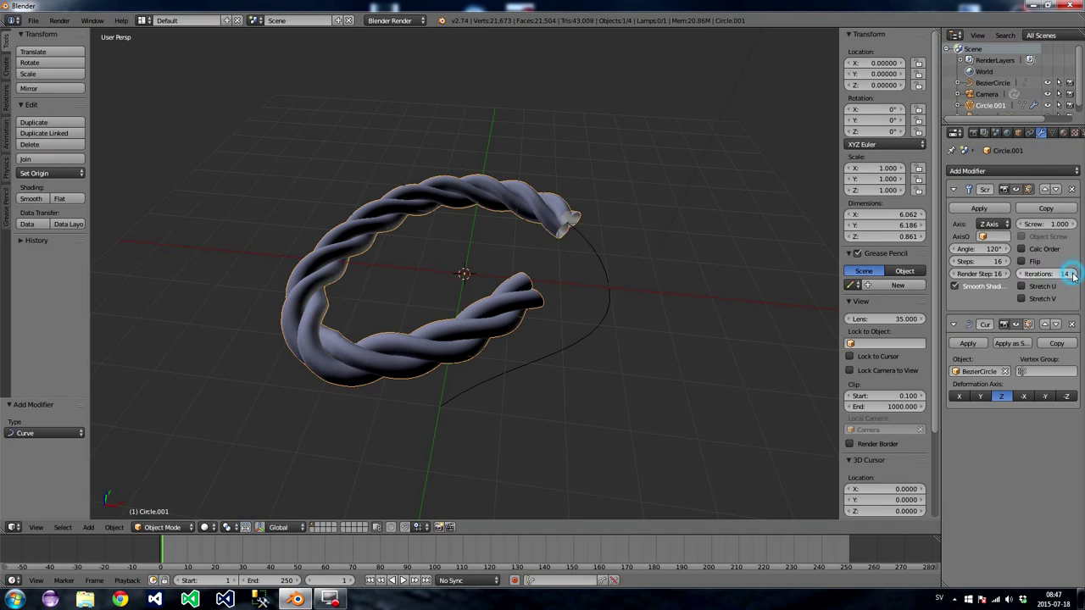
left_click(1072, 274)
left_click(1072, 274)
left_click(1072, 273)
left_click(1072, 274)
left_click(1072, 274)
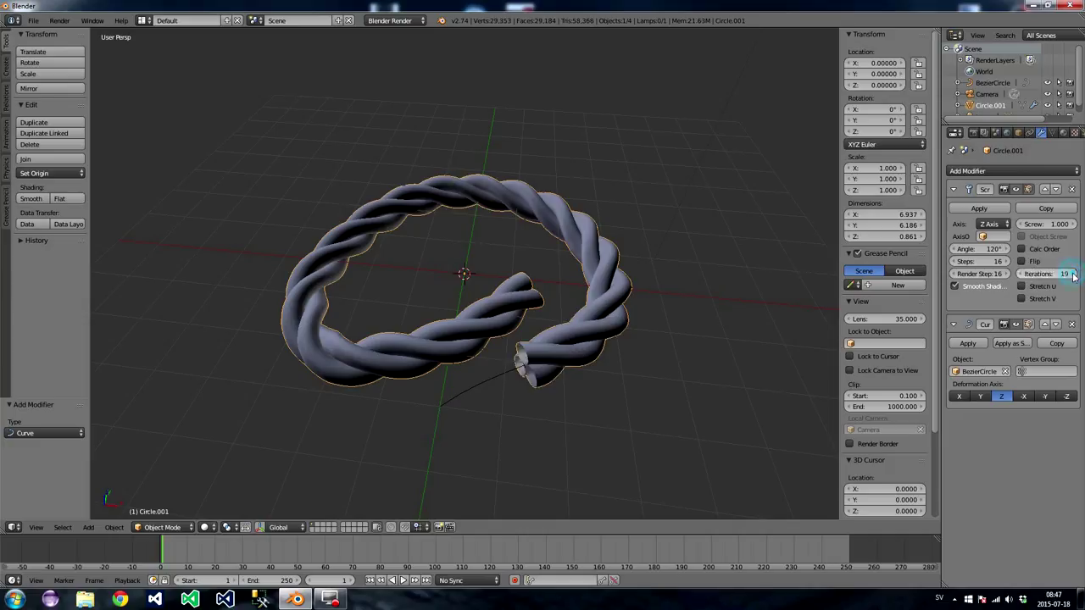
left_click(1071, 274)
left_click(1072, 274)
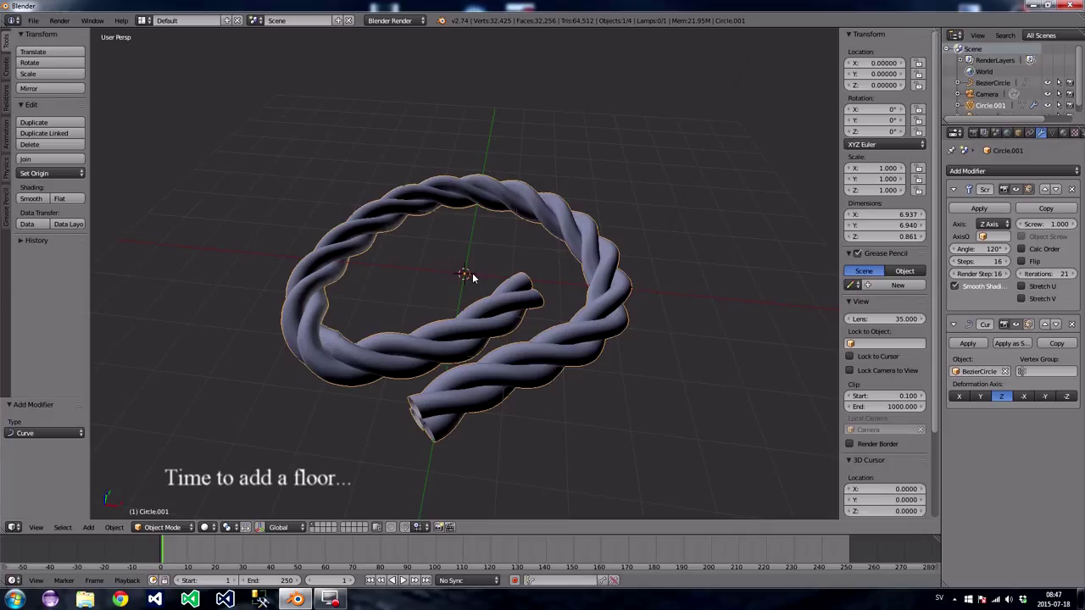
key("shift+a")
mouse_move(473, 276)
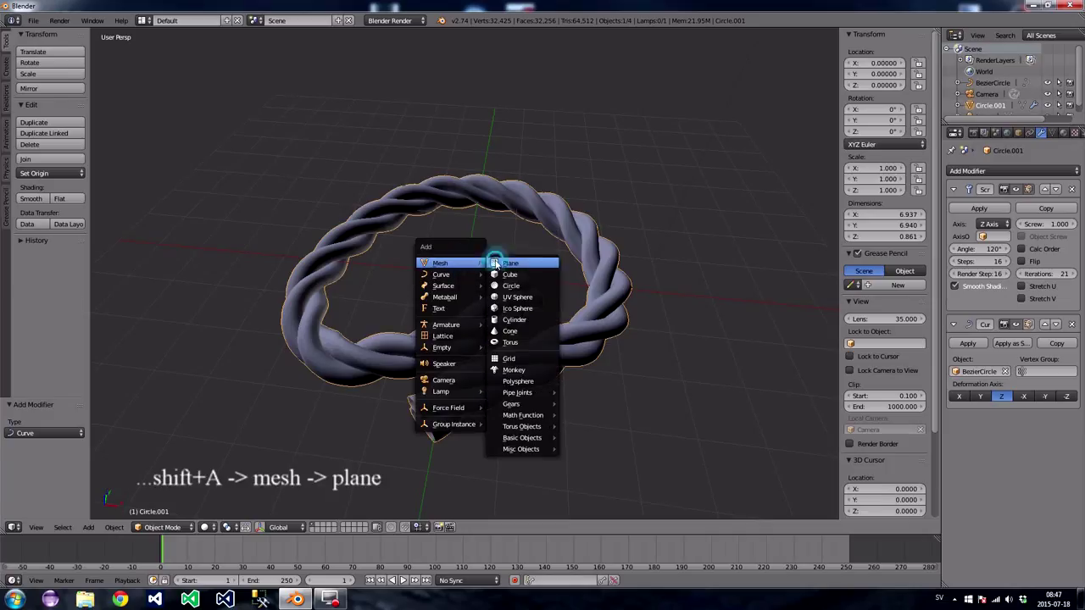
- Add a plane, scale it by 10, and lower it along Z to about -0.356 under the rope
left_click(496, 261)
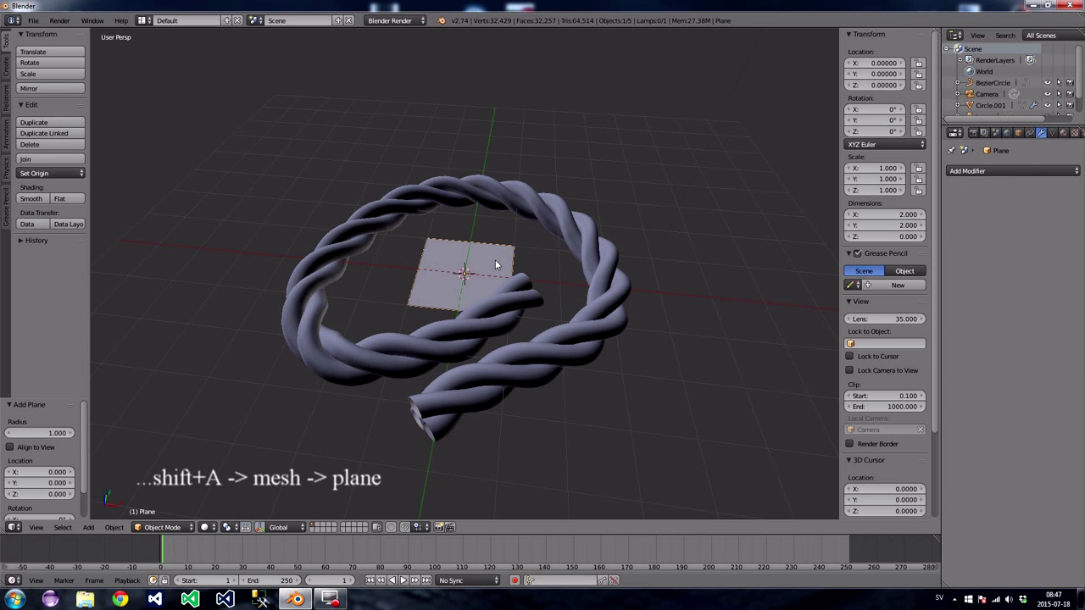
type("s10")
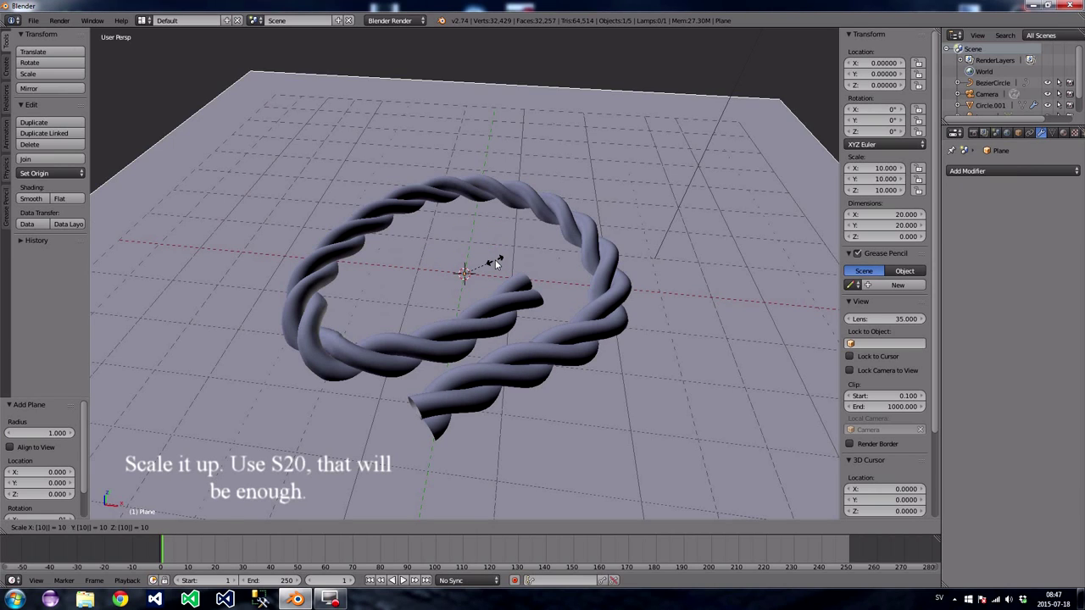
key("Return")
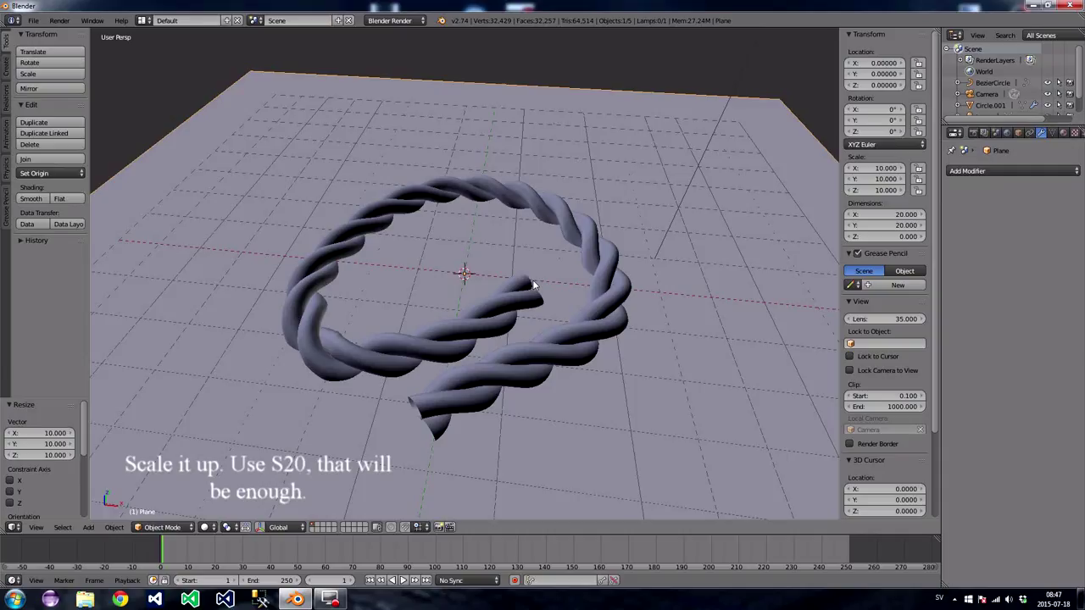
key("g")
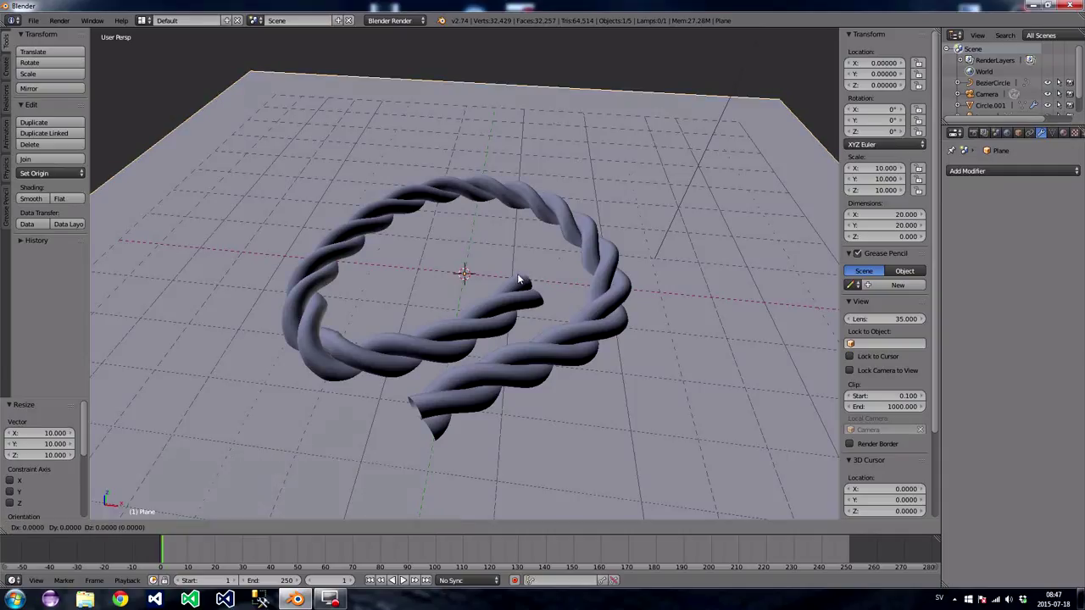
key("z")
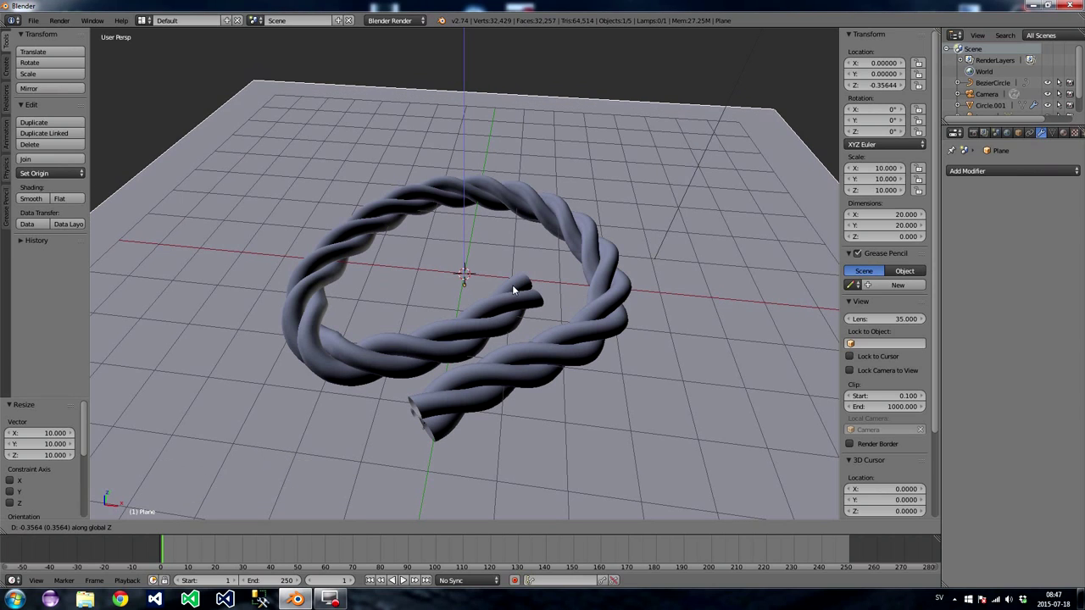
left_click(511, 285)
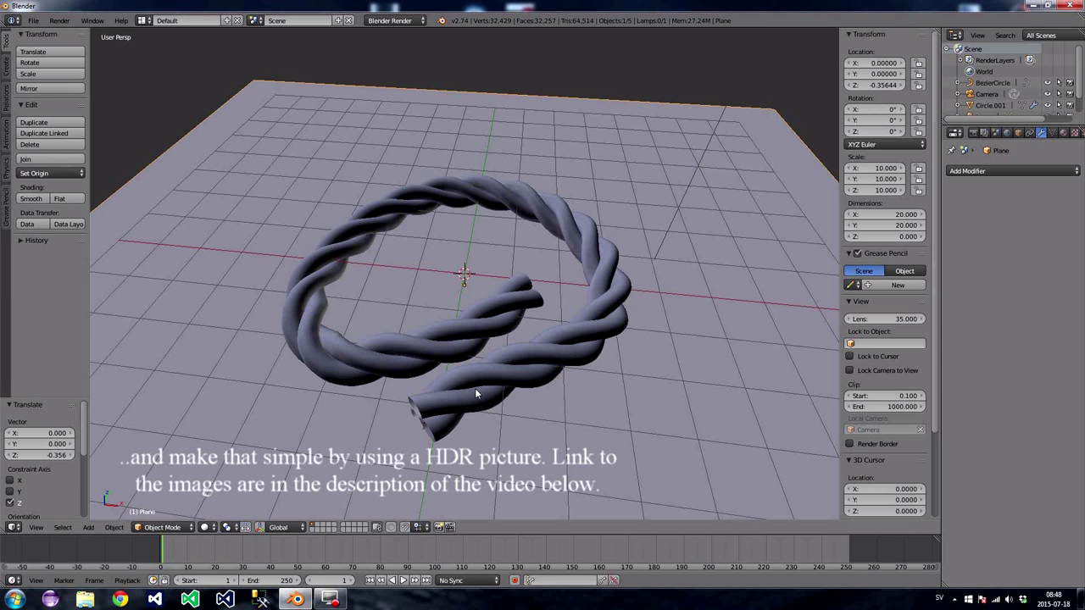
- Switch the render engine to Cycles Render
left_click(1008, 134)
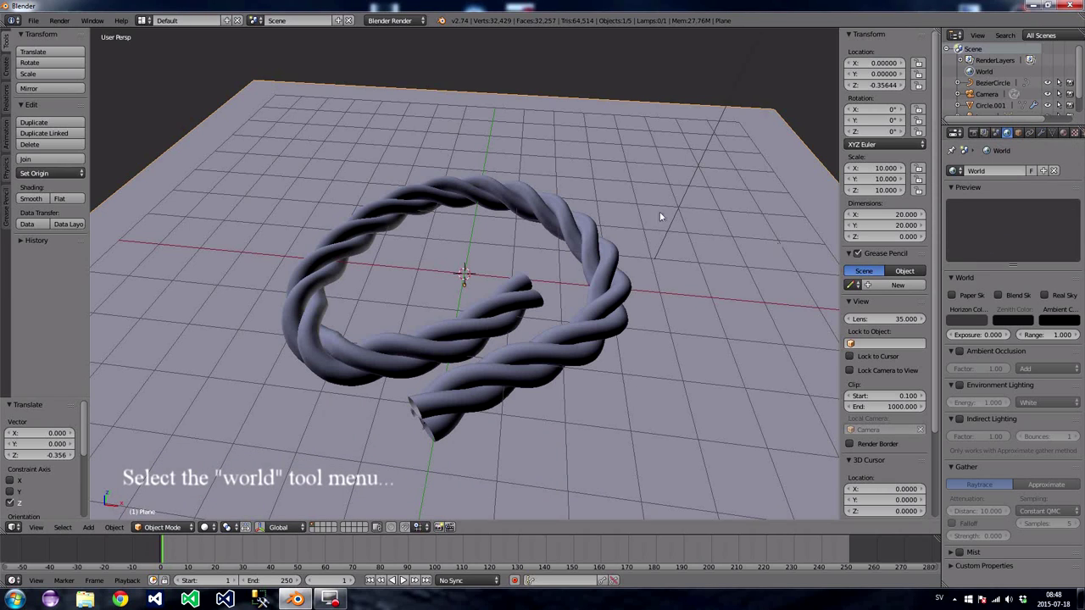
left_click(396, 21)
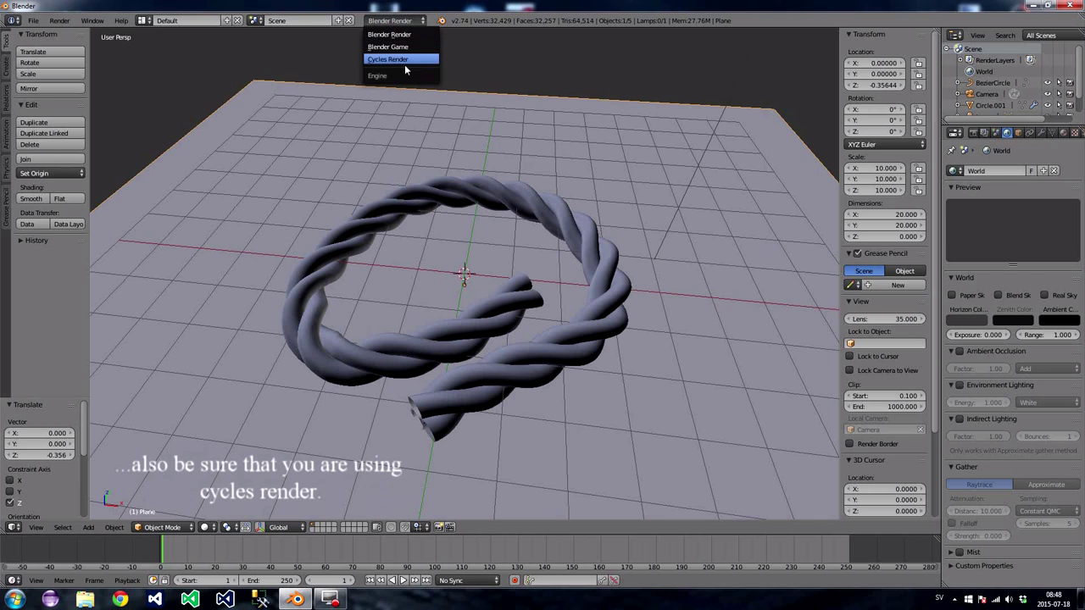
left_click(406, 60)
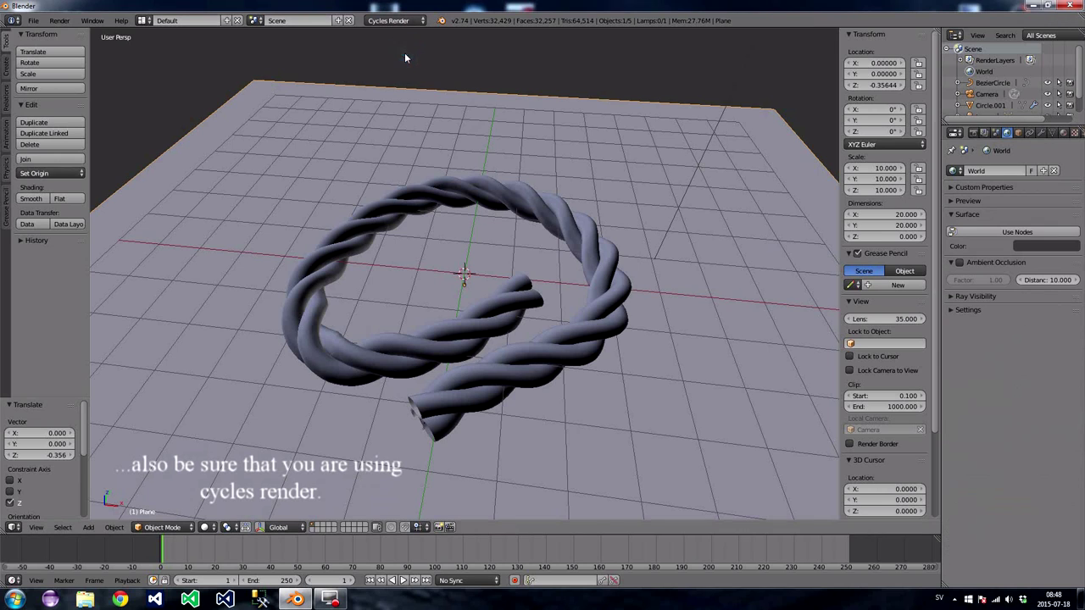
- Enable world nodes and set the background Color to an Environment Texture, then browse for its image
left_click(1006, 234)
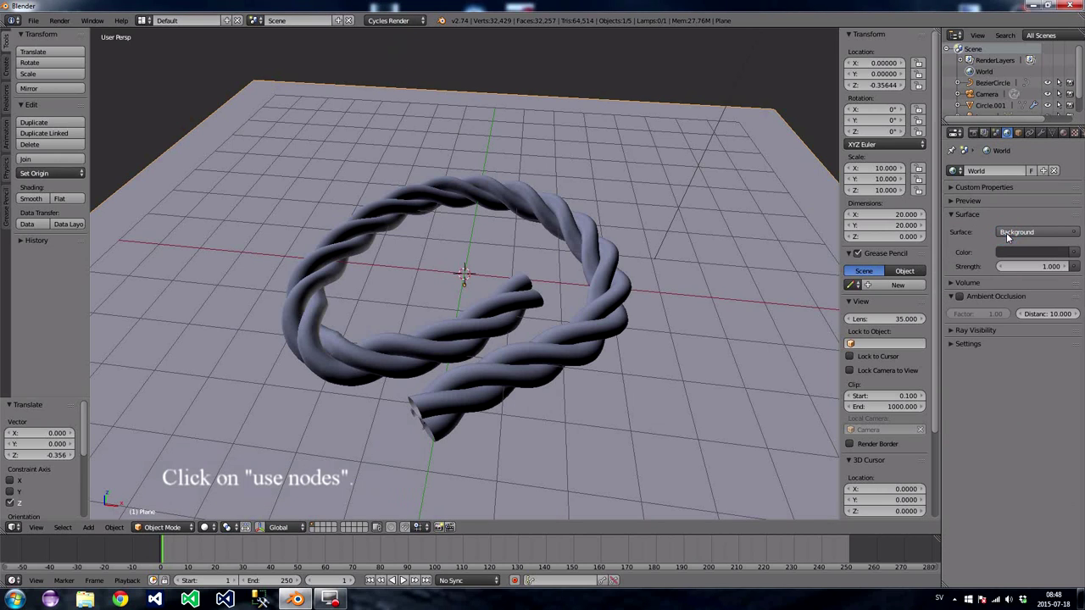
left_click(1073, 253)
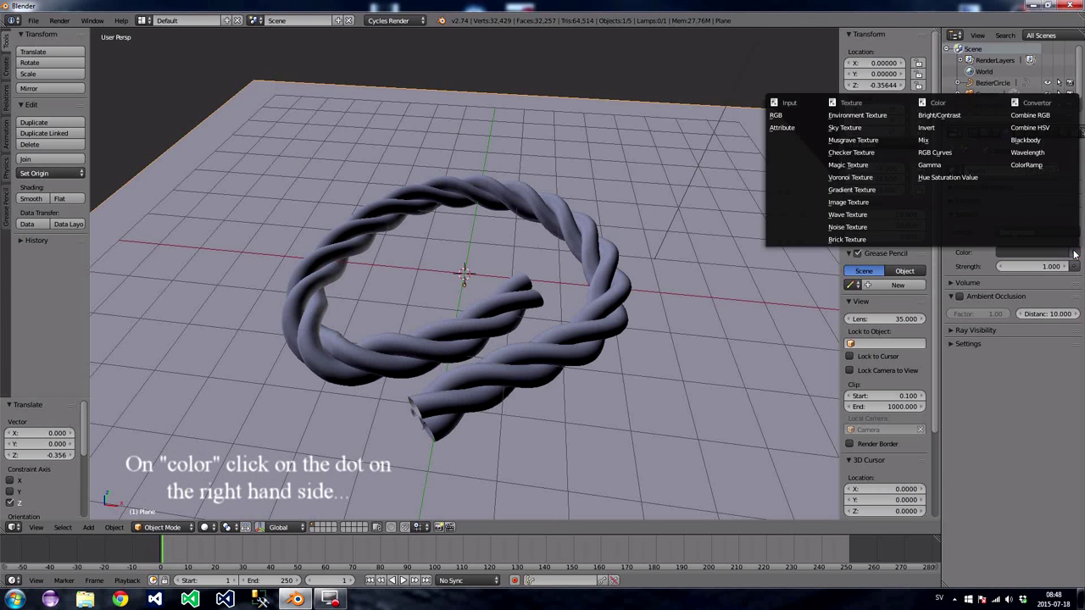
left_click(858, 115)
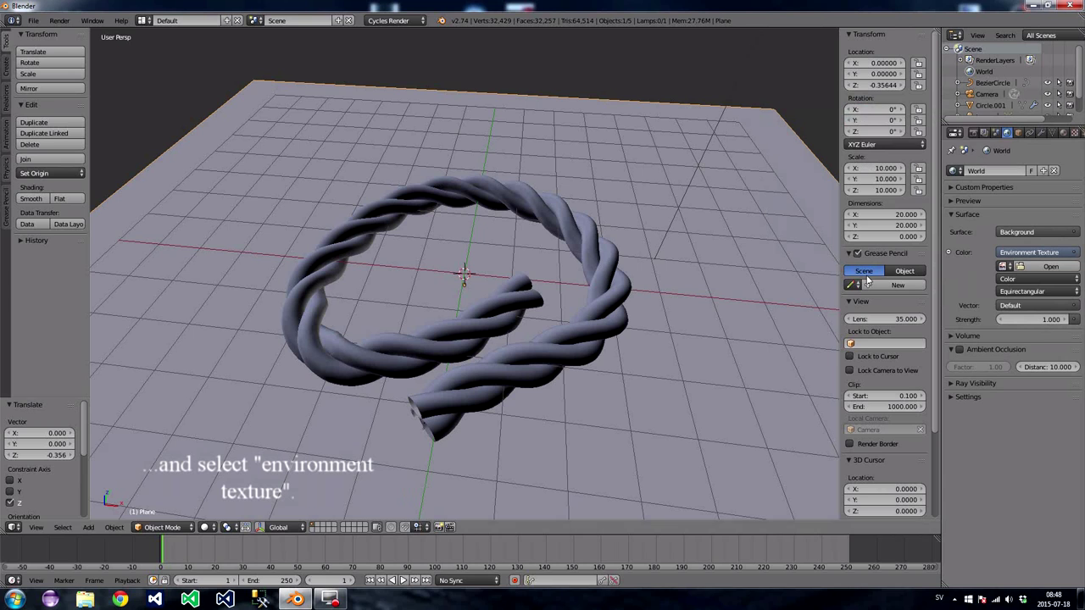
left_click(1031, 270)
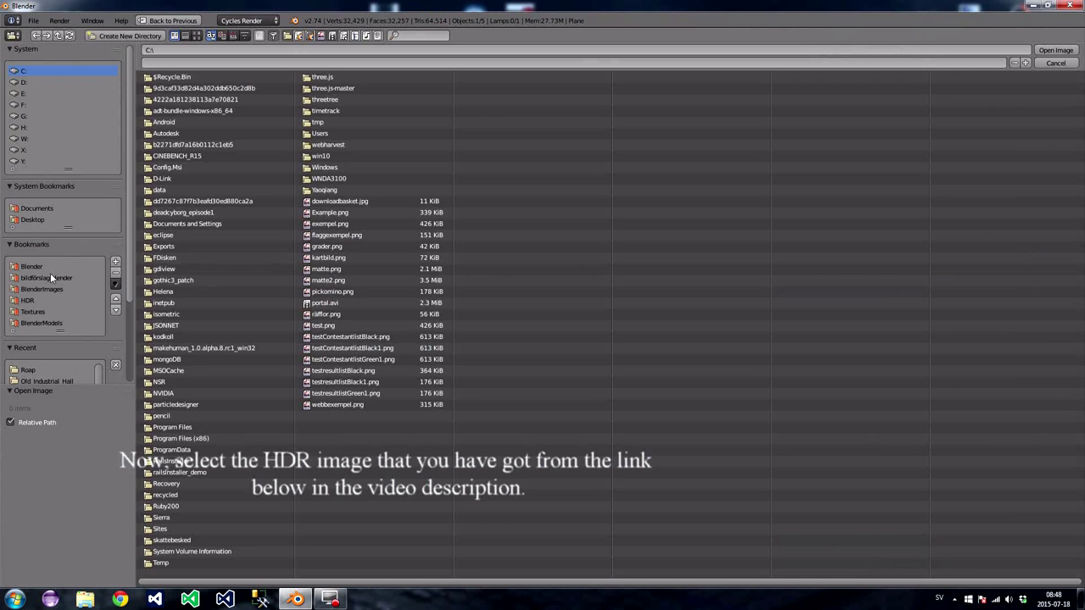
- Pick the environment image from the HDR bookmark's Old_Industrial_Hall folder
left_click(31, 301)
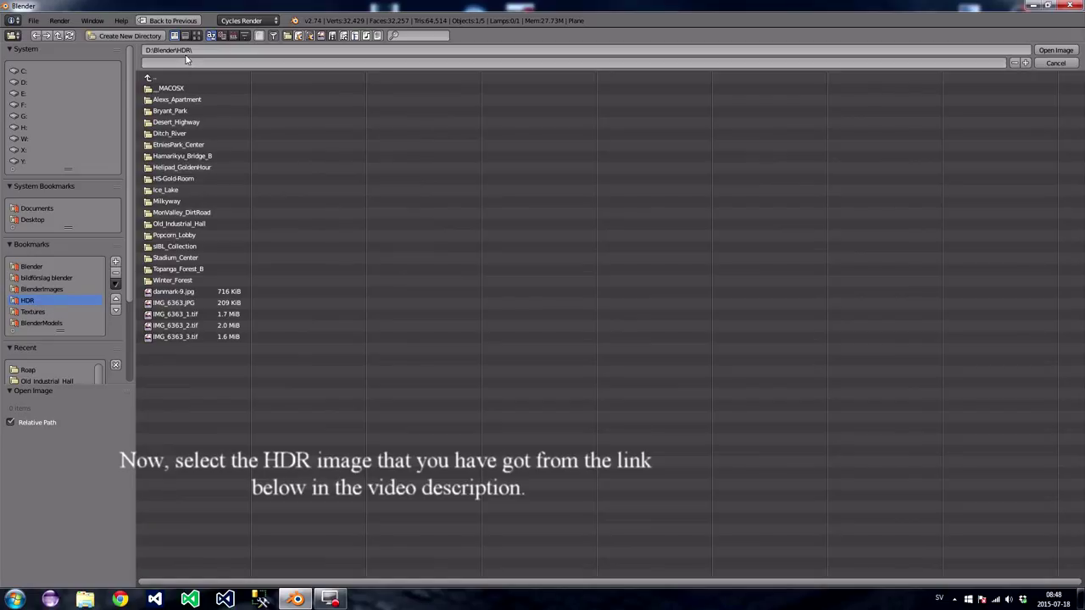
left_click(192, 226)
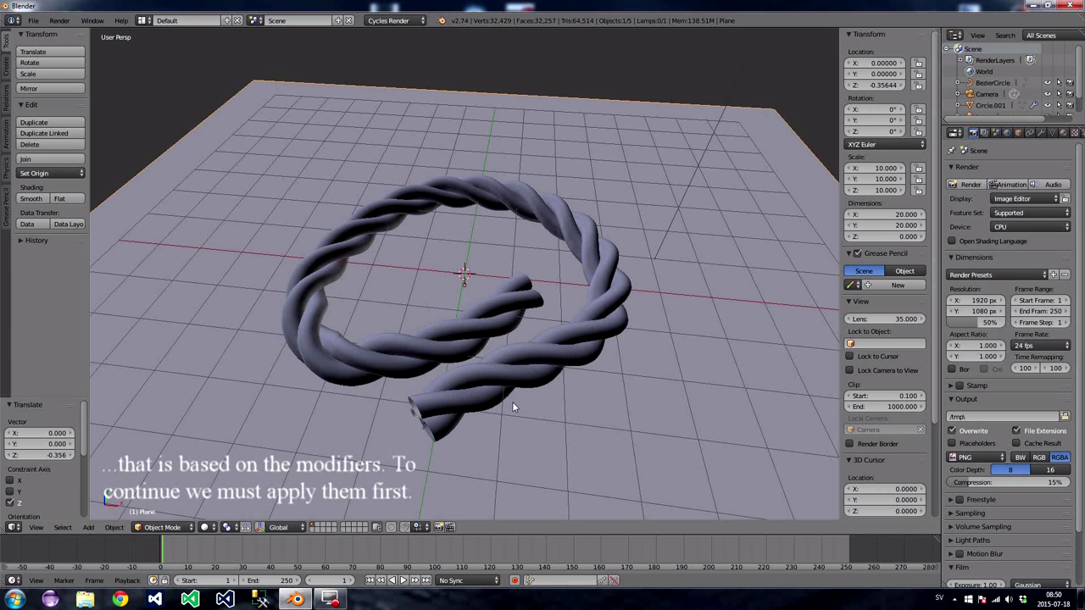
right_click(488, 393)
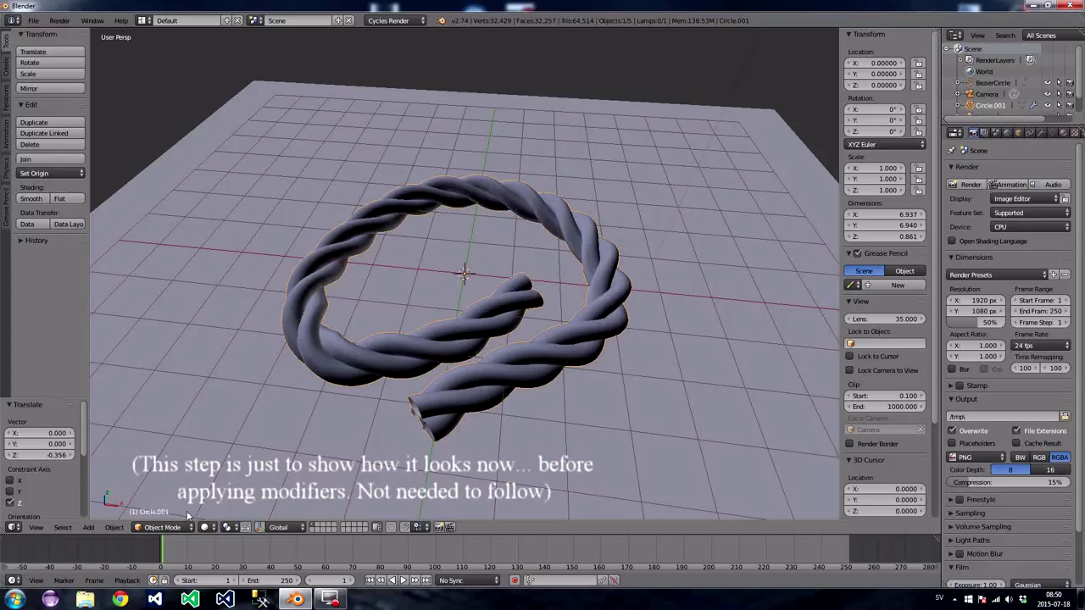
key("Tab")
scroll(481, 275, "down", 2)
scroll(480, 275, "down", 5)
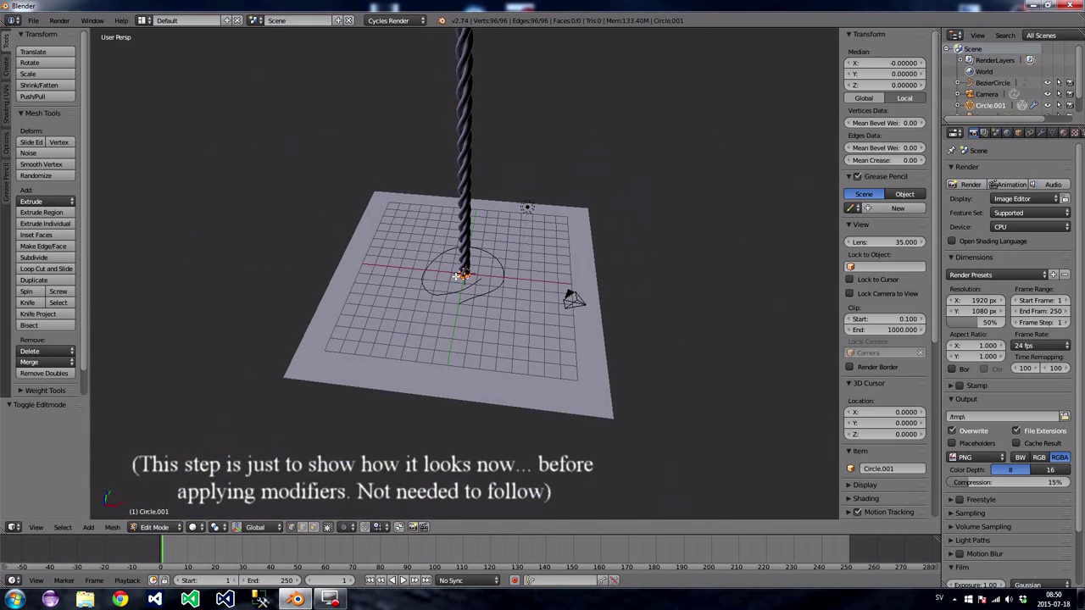
scroll(458, 275, "up", 4)
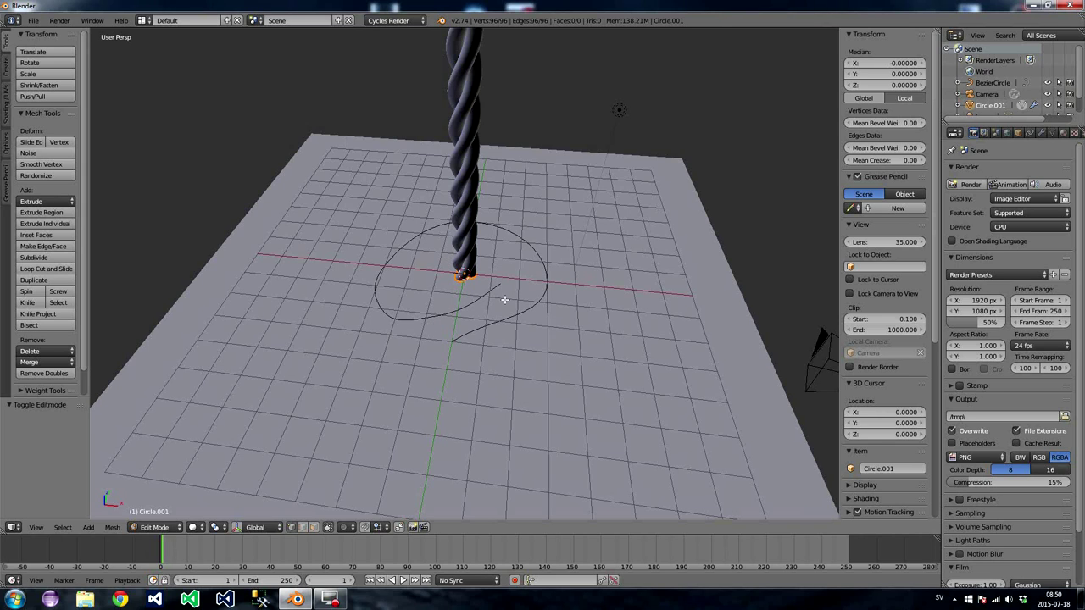
key("Tab")
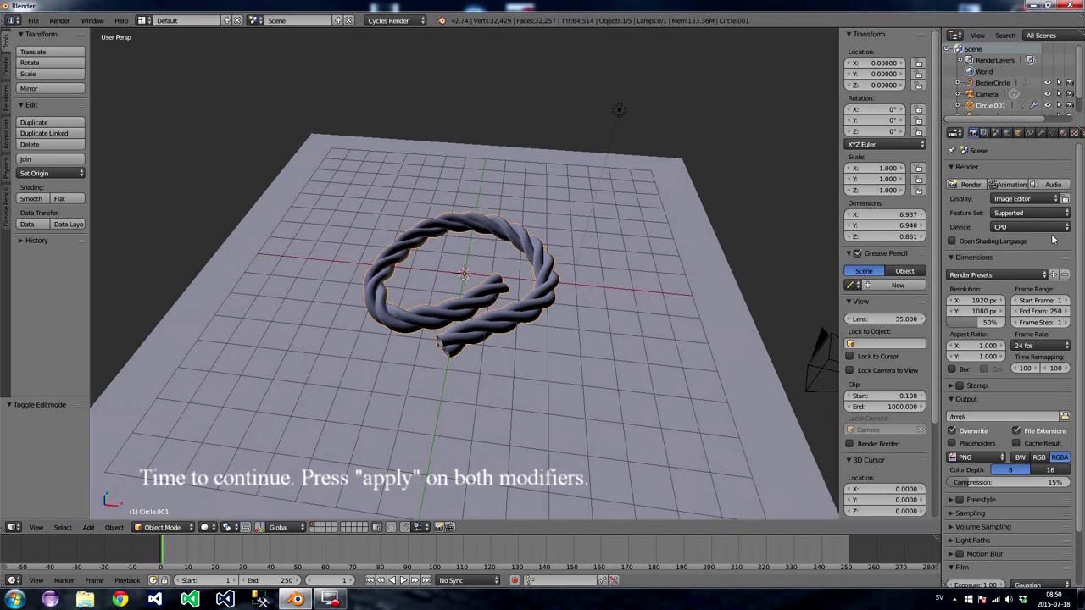
- Apply the Screw and then the Curve modifier on Circle.001
left_click(1041, 133)
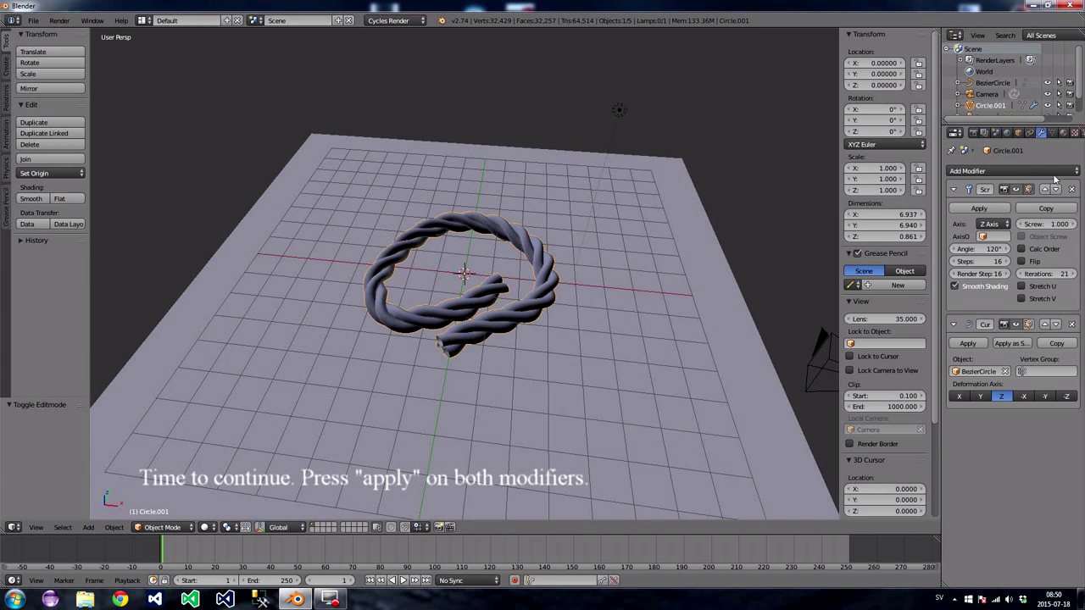
left_click(983, 209)
left_click(978, 209)
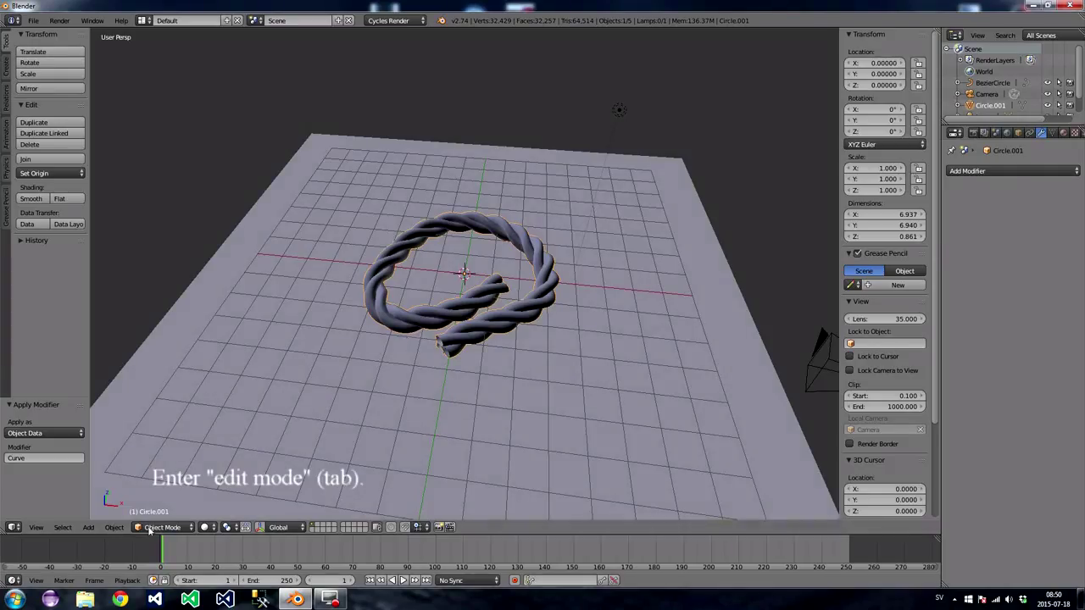
- Inspect the rope's open cut ends from several angles, then enter Edit Mode with everything selected
key("Tab")
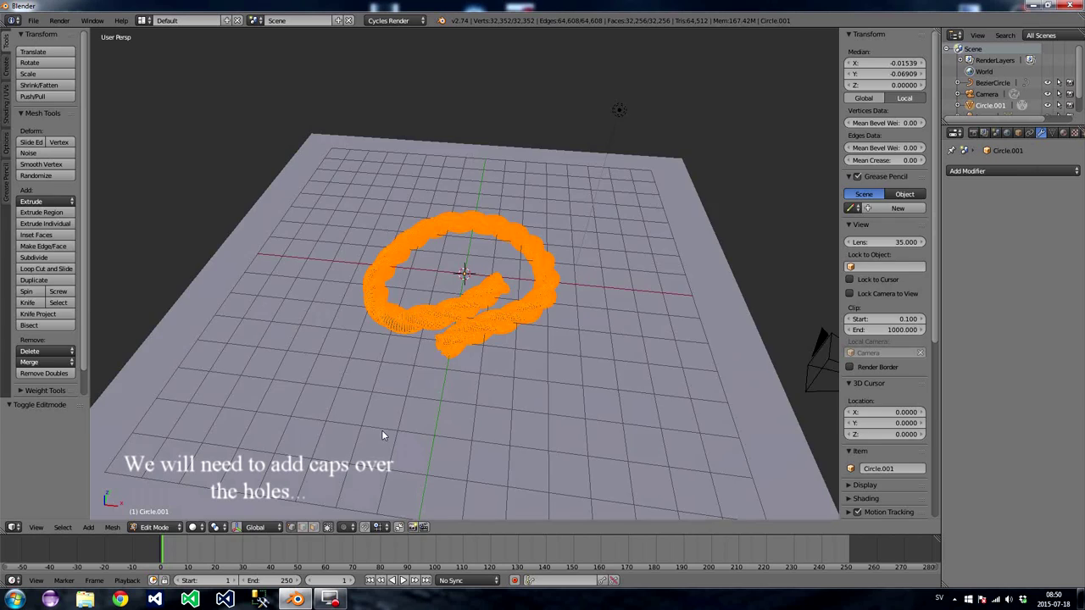
key("Tab")
scroll(461, 370, "up", 3)
middle_click_drag(477, 417, 473, 347)
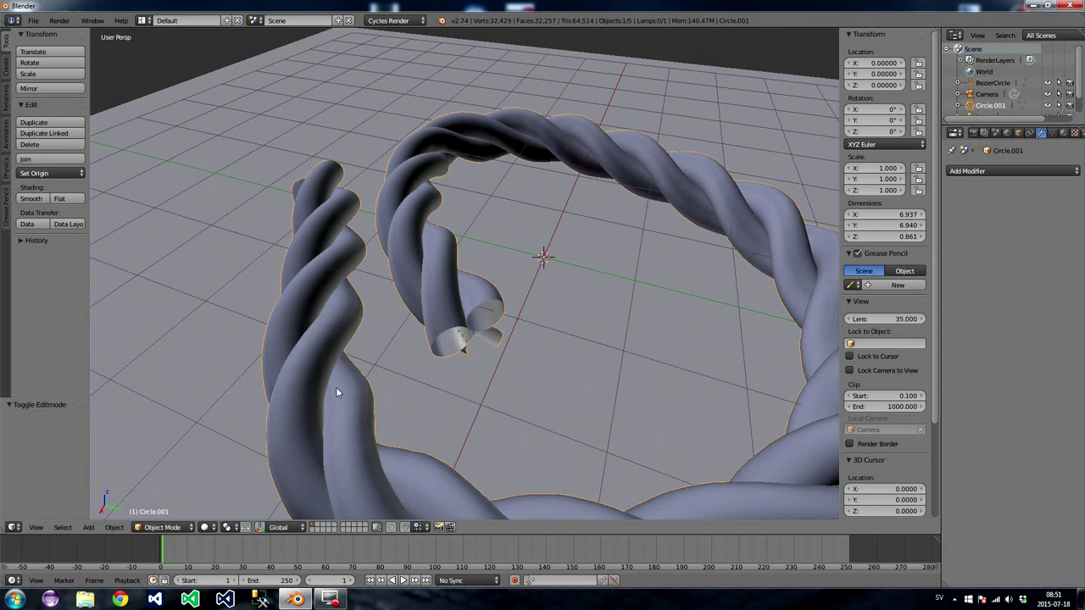
middle_click_drag(336, 390, 472, 385)
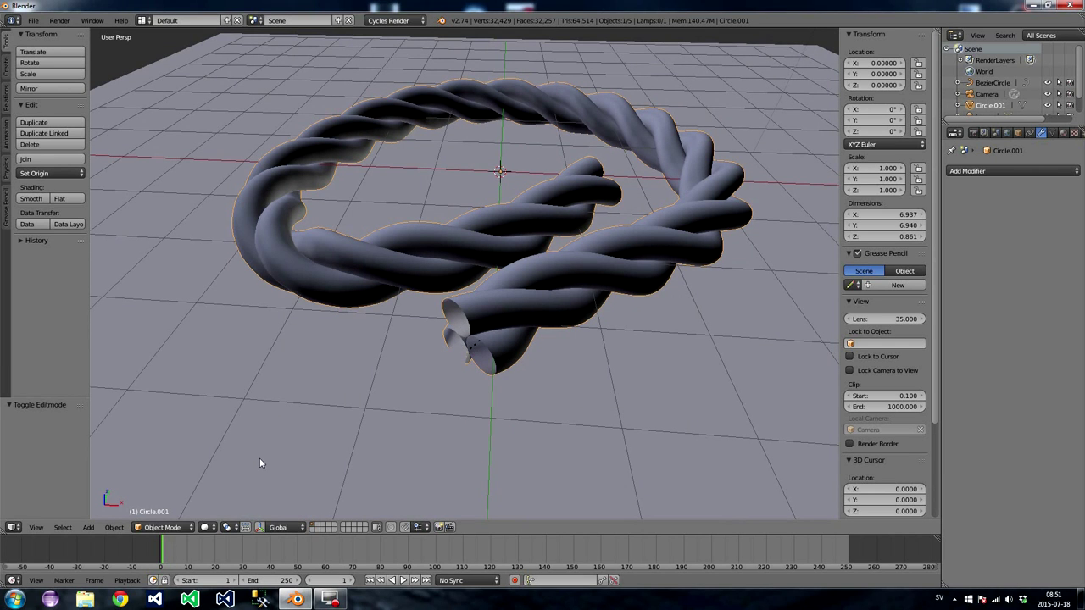
key("Tab")
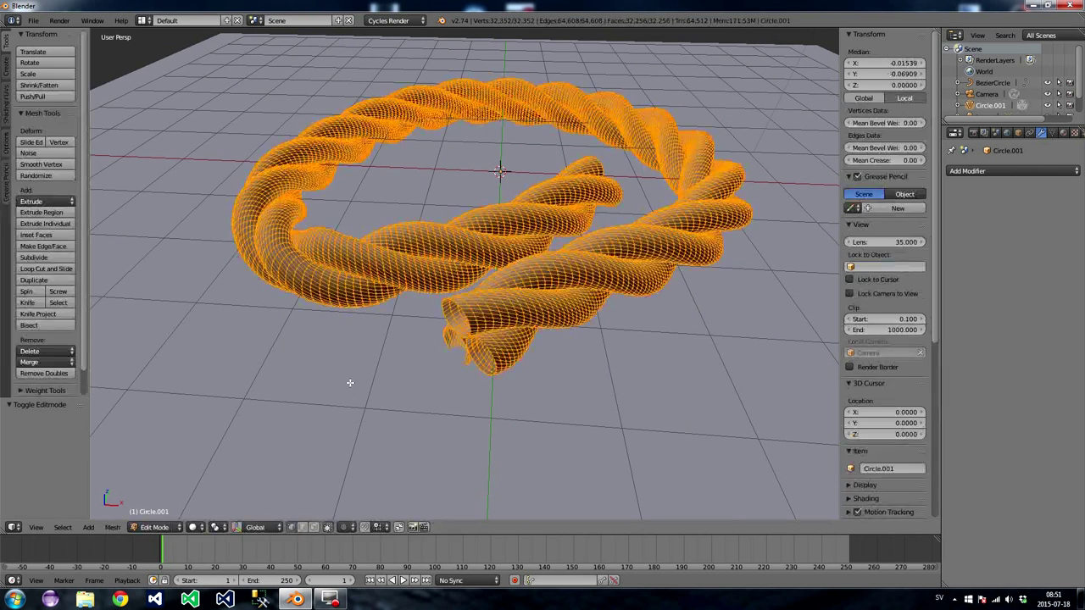
- Deselect all and, in Edge select mode, select the rim loop of one open rope end
key("a")
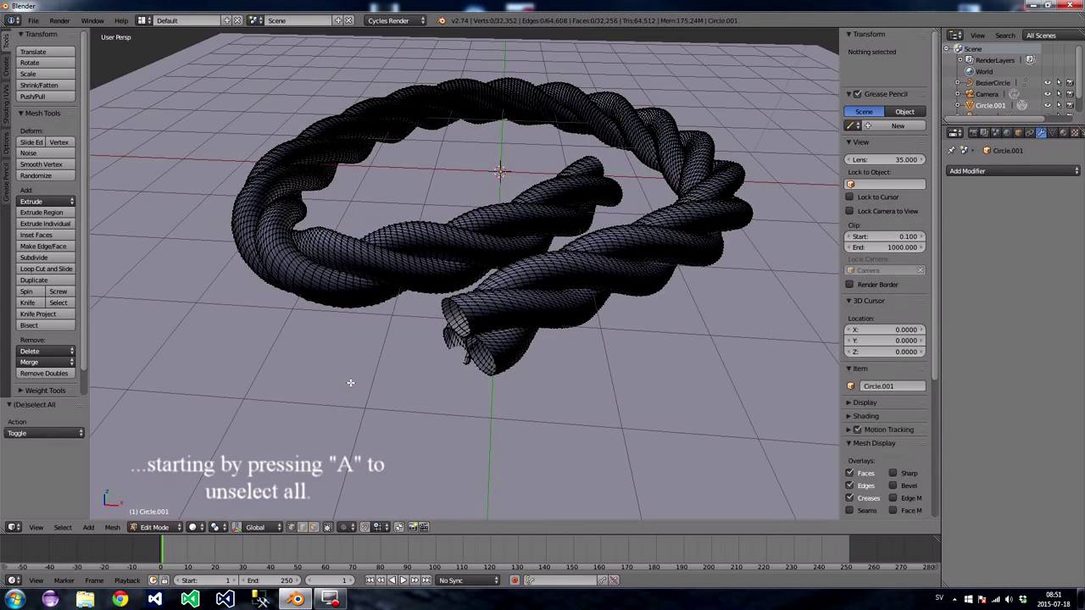
scroll(463, 402, "up", 5)
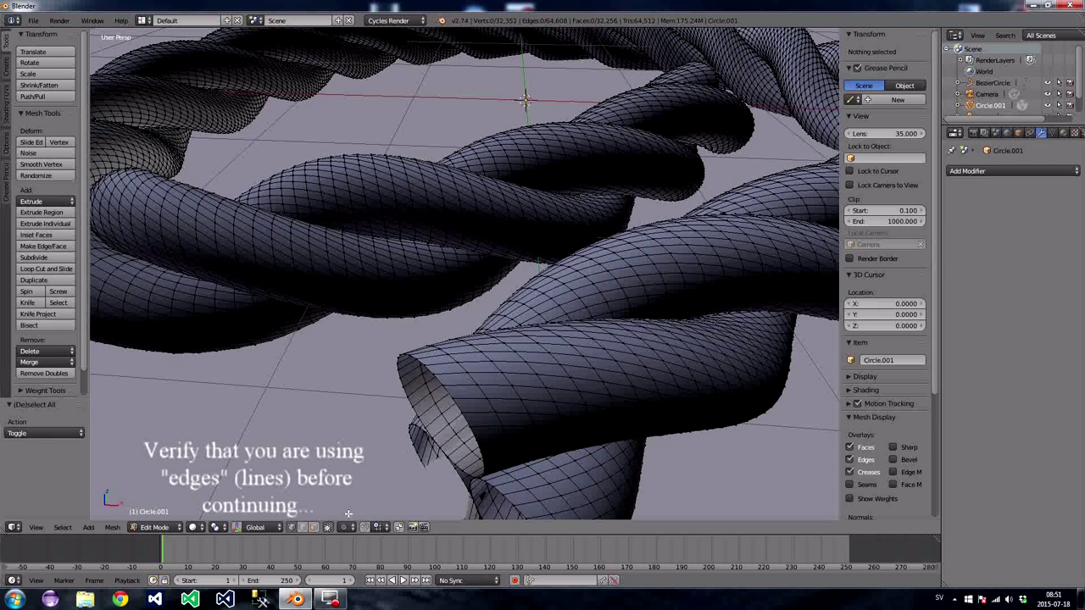
left_click(302, 527)
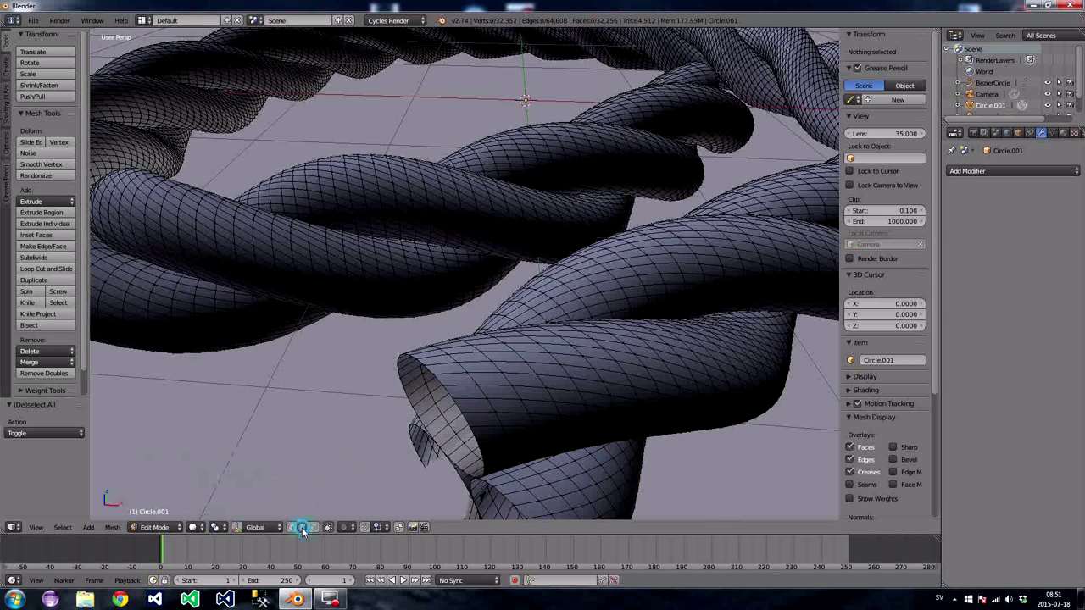
right_click(449, 398, "alt")
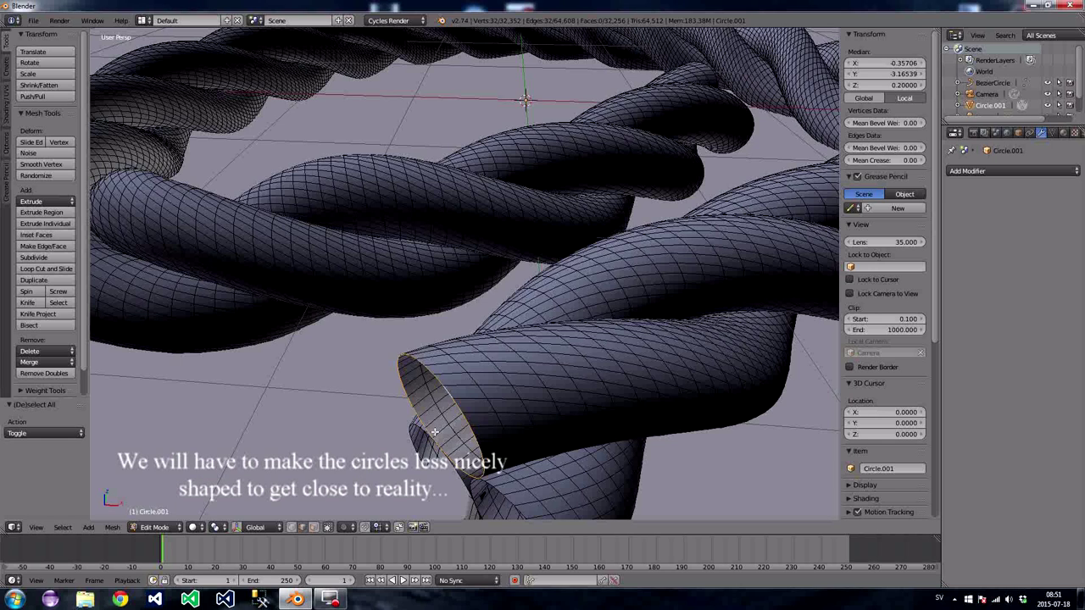
- Subdivide the end loop with Fractal 7.160 and fill it with a cap face
left_click(28, 258)
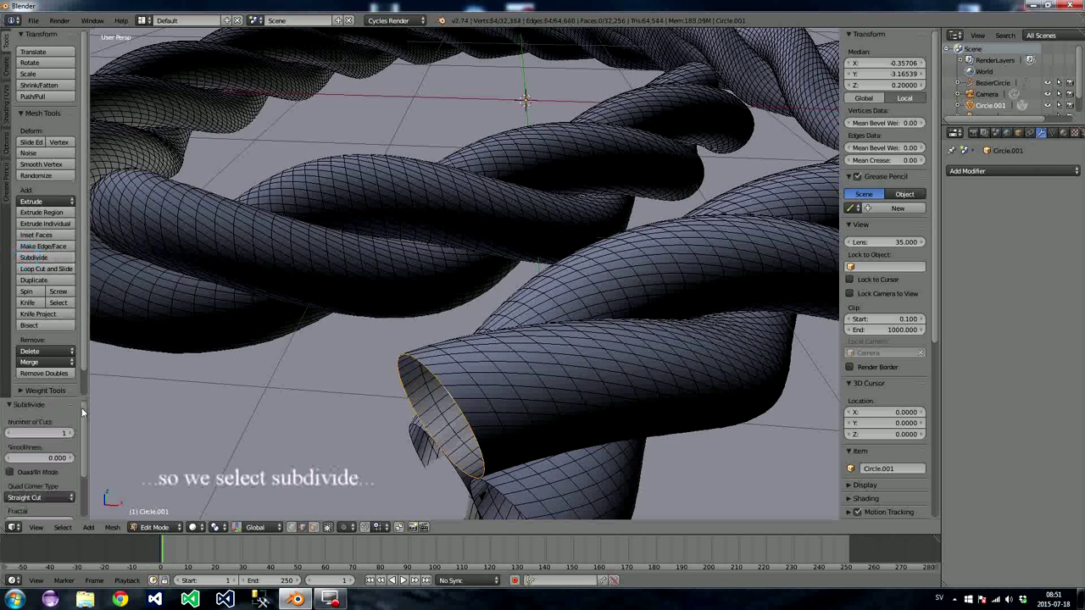
left_click_drag(83, 411, 88, 455)
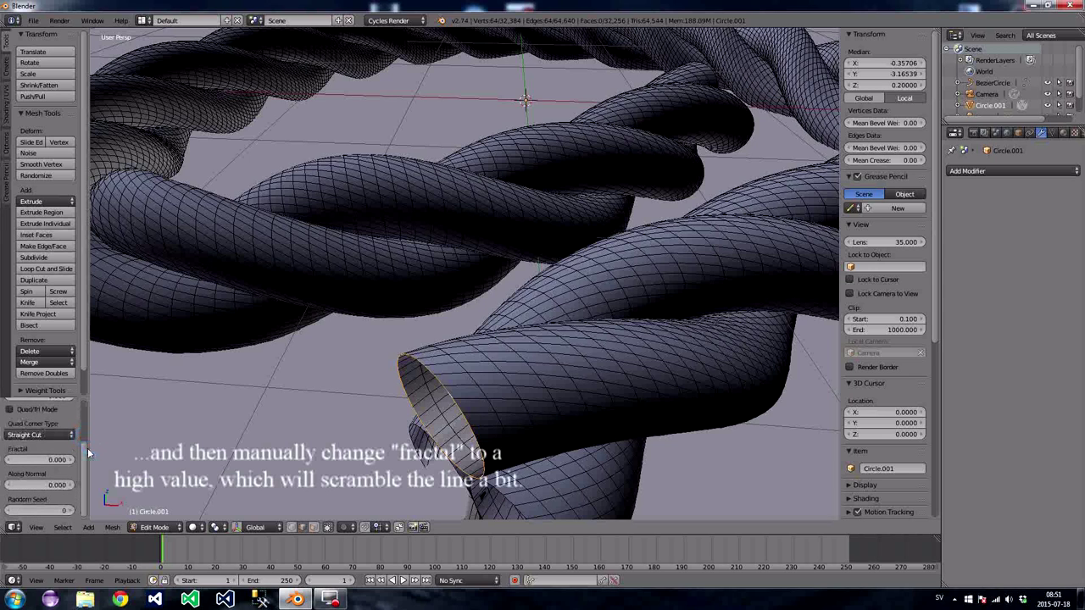
left_click_drag(15, 462, 94, 462)
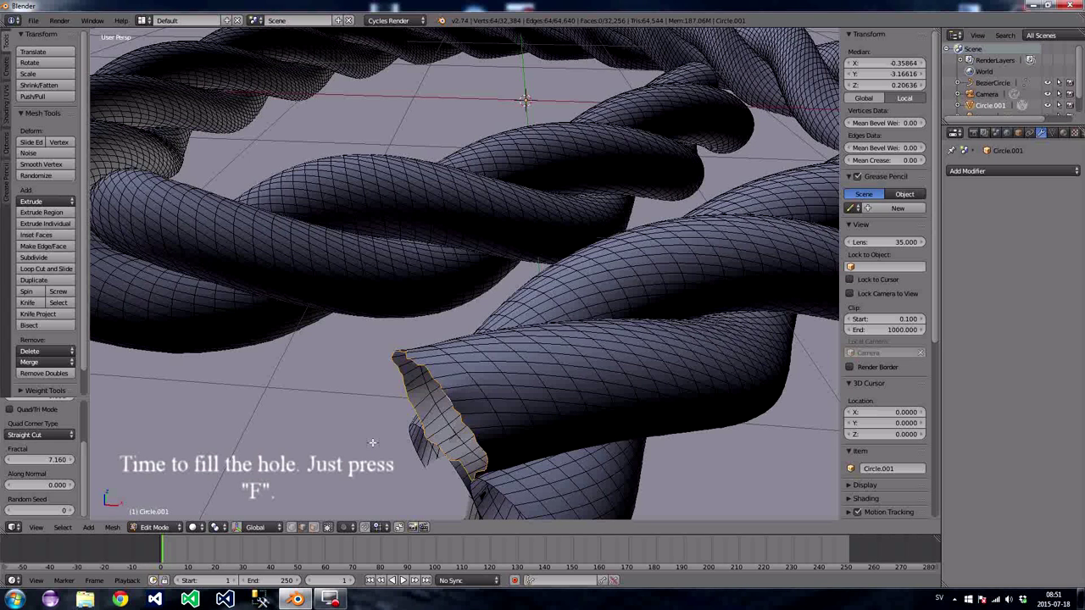
key("f")
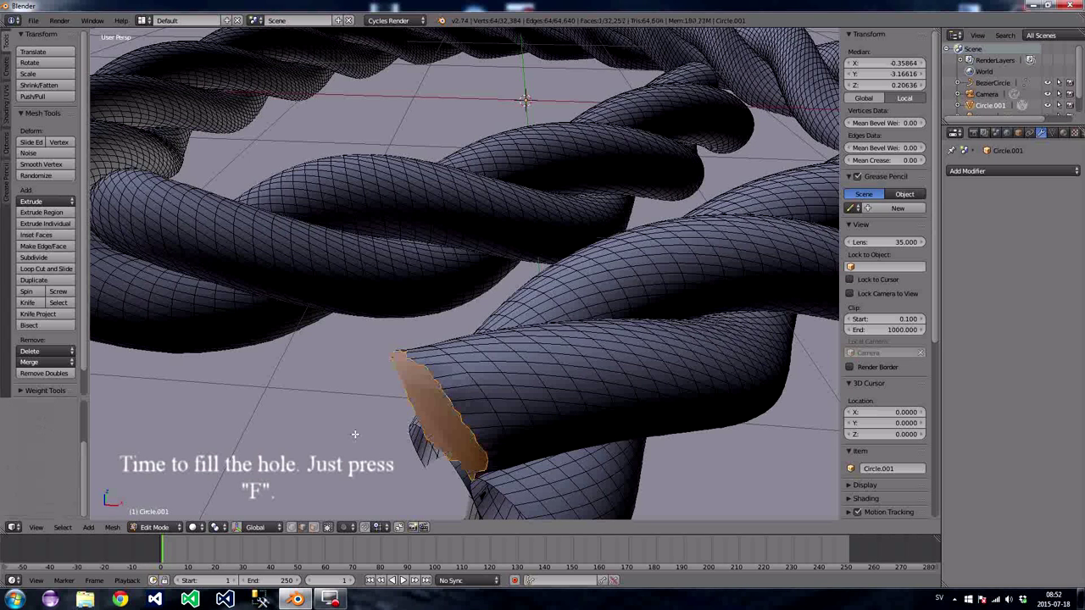
middle_click_drag(355, 434, 358, 414)
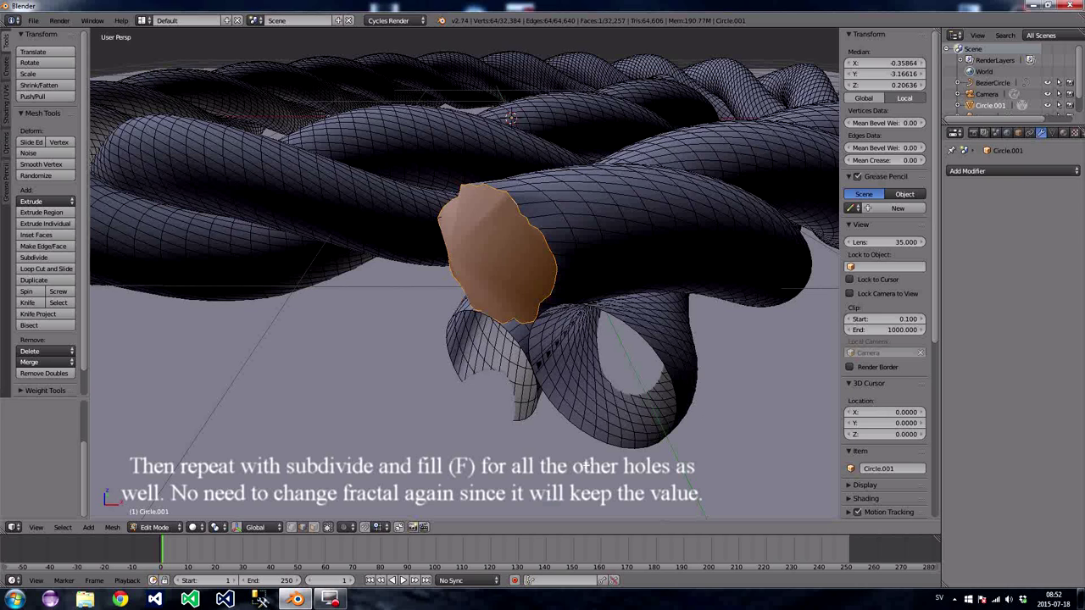
- Select the next hole's rim loop, subdivide it with fractal roughness, and fill it
right_click(602, 439, "alt")
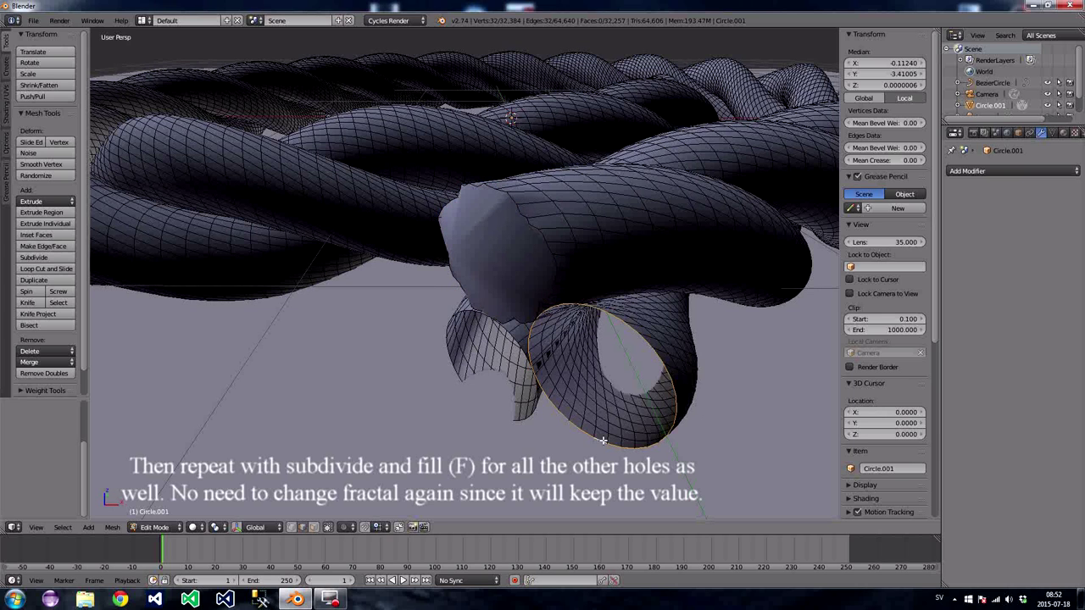
left_click(34, 257)
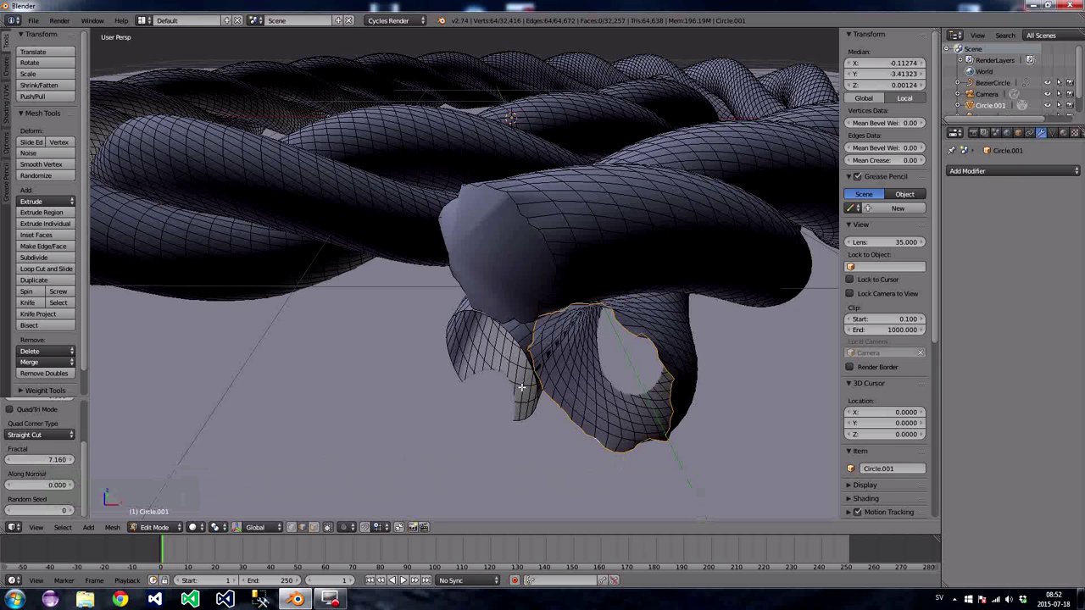
key("f")
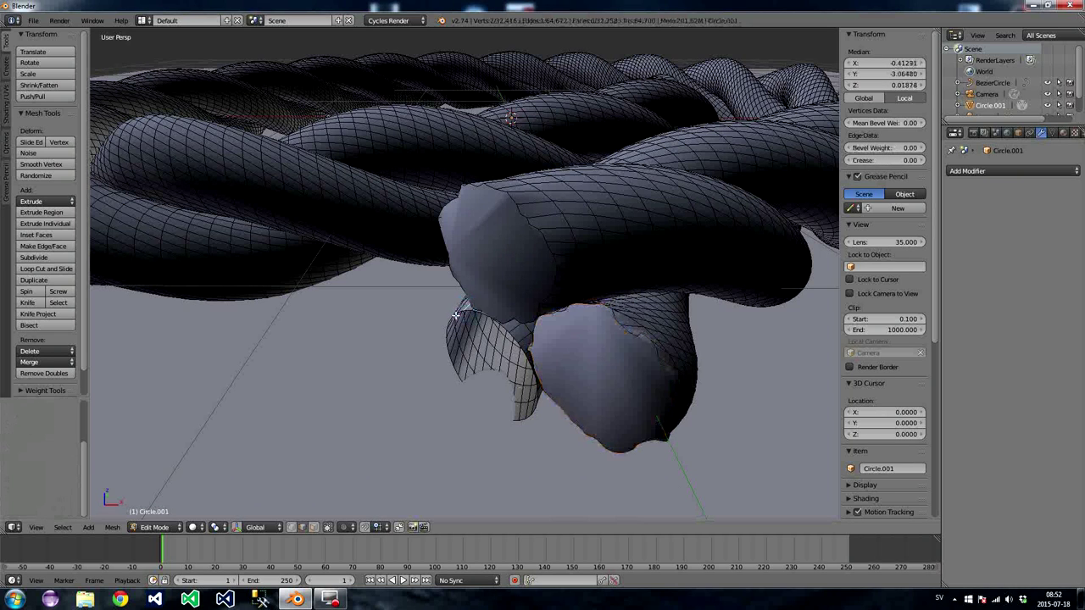
- Select another open end's boundary loop, subdivide it with Fractal 7.160, and cap it
right_click(455, 314, "alt")
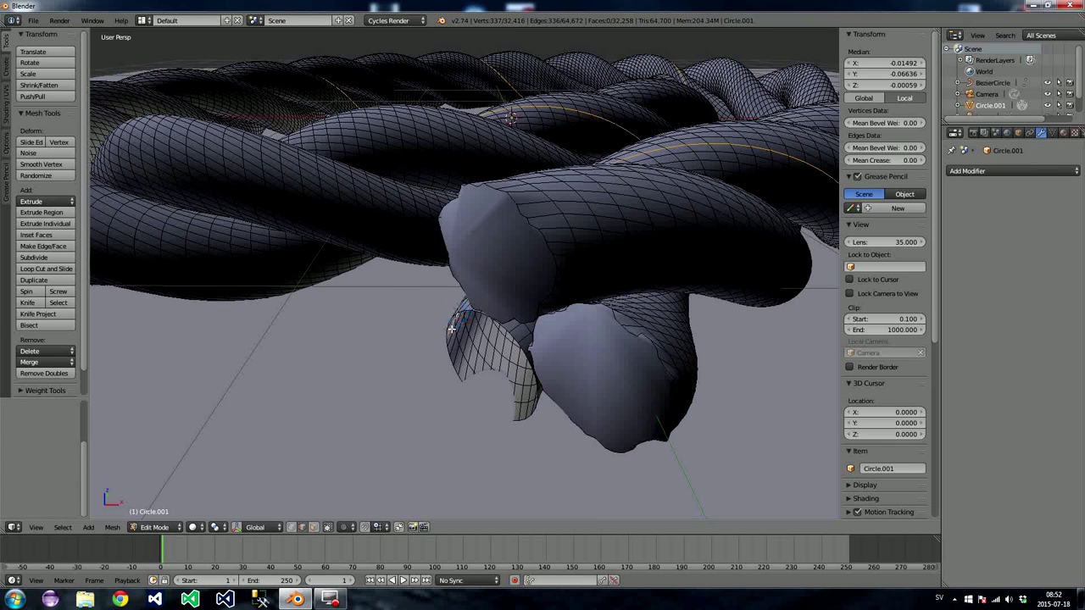
scroll(489, 337, "up", 3)
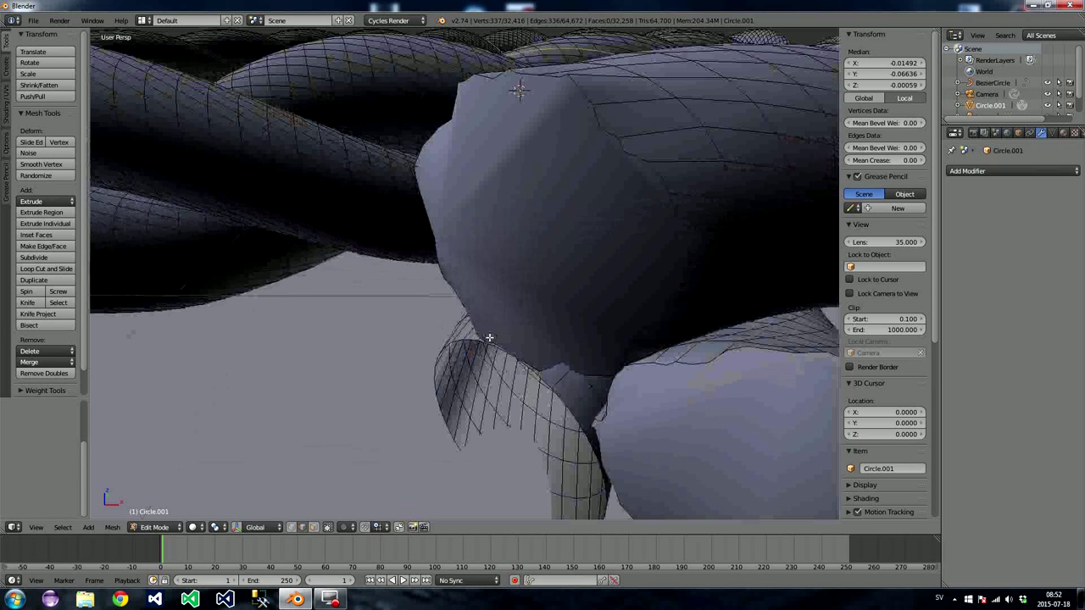
scroll(489, 338, "down", 3)
right_click(513, 339, "alt")
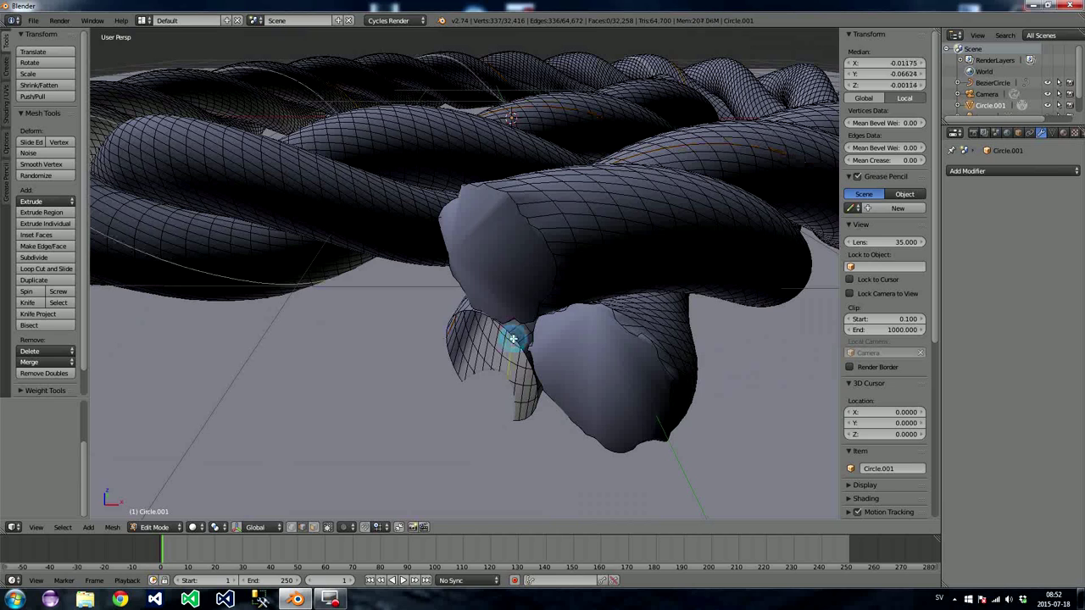
right_click(514, 339, "alt")
right_click(515, 338, "alt")
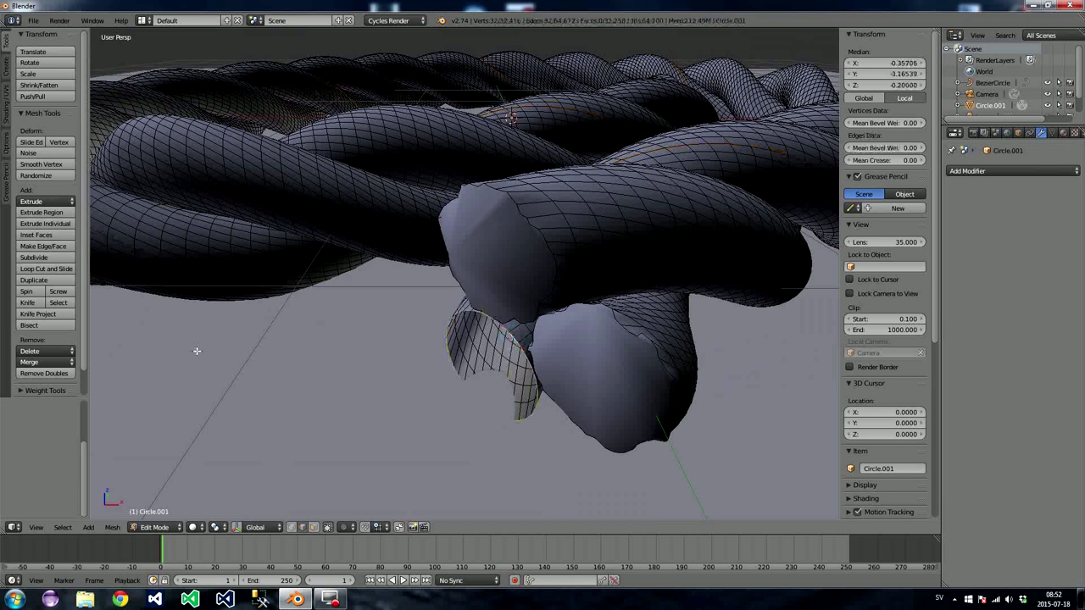
left_click(39, 259)
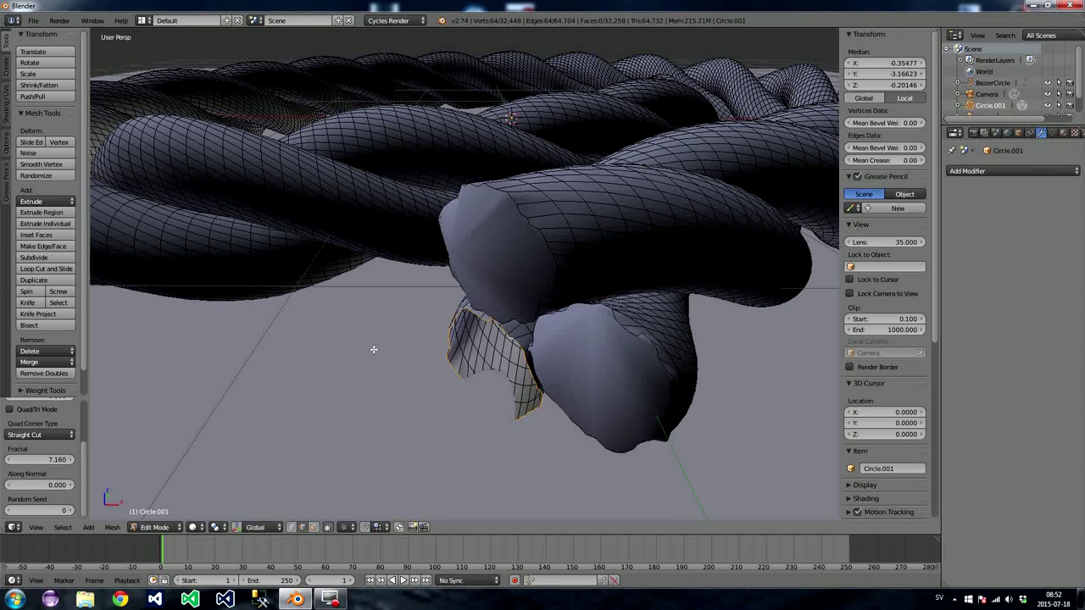
key("f")
scroll(374, 349, "down", 10)
scroll(399, 296, "up", 3)
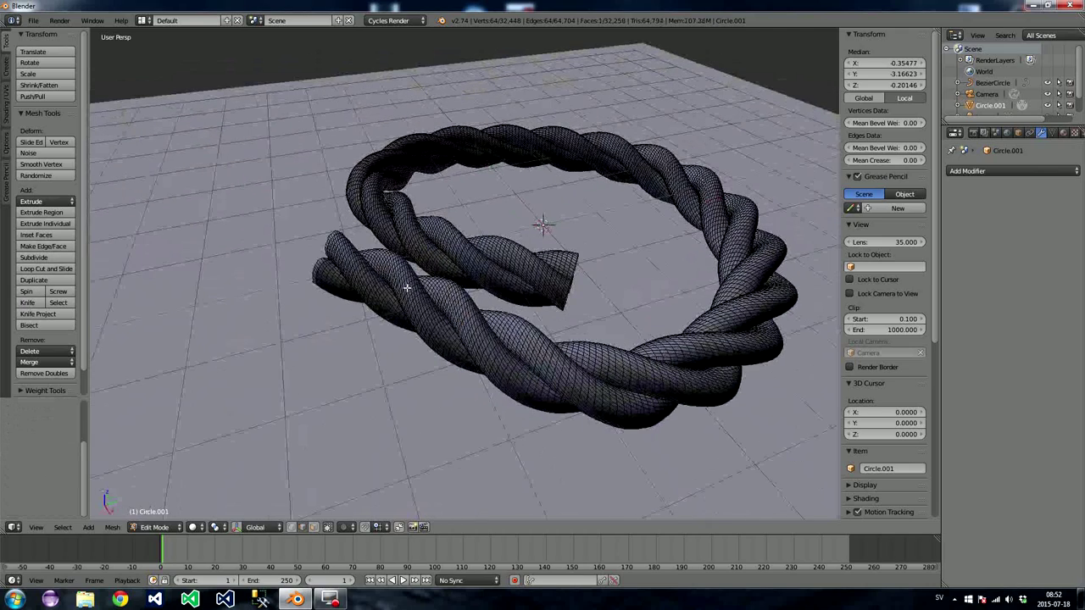
- Cap the first rope end by subdividing its rim loop with fractal roughness and filling it
middle_click_drag(407, 288, 360, 312)
scroll(441, 336, "up", 5)
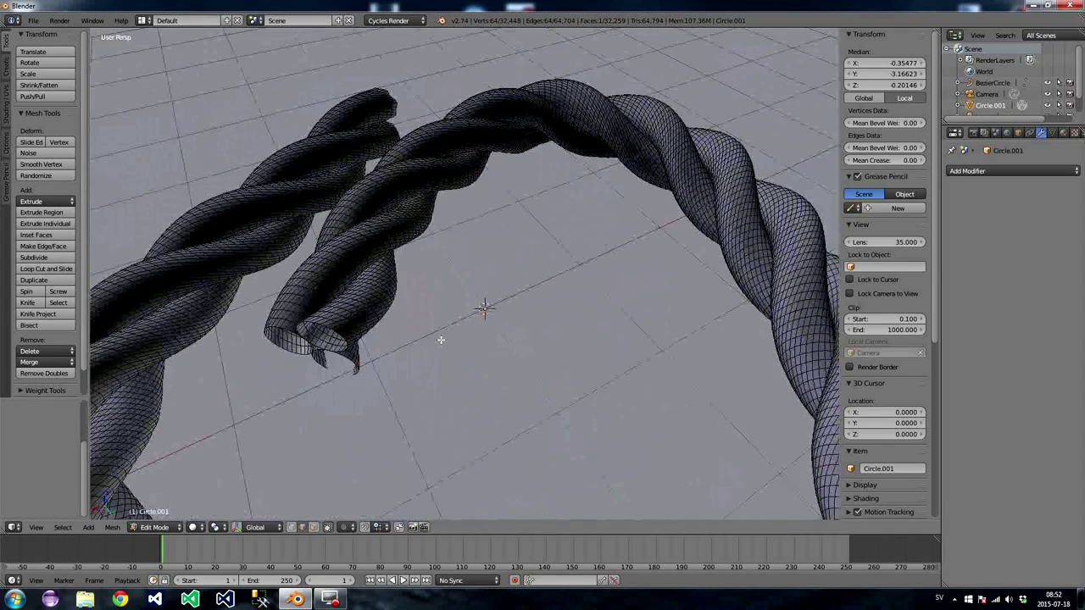
mouse_move(440, 339)
middle_mouse_down()
mouse_move(535, 314)
mouse_move(423, 328)
middle_mouse_up()
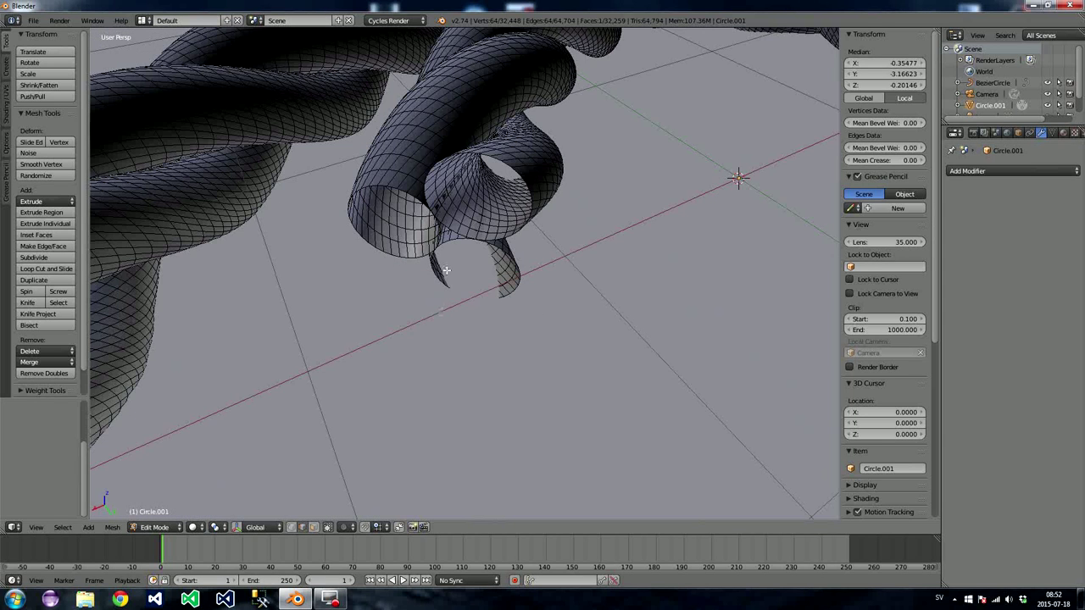
right_click(501, 156, "alt")
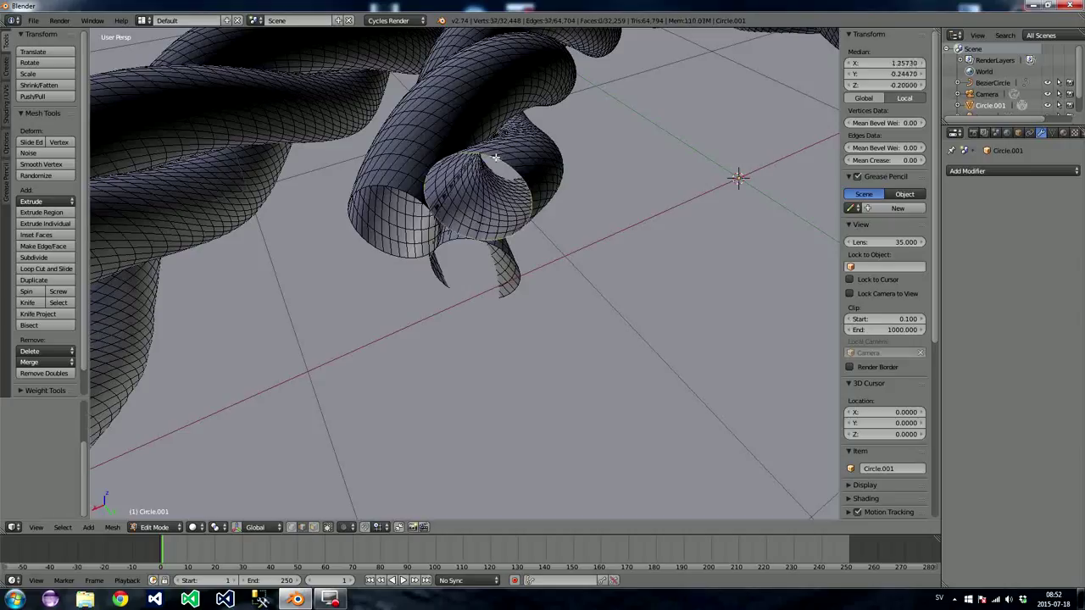
left_click(26, 258)
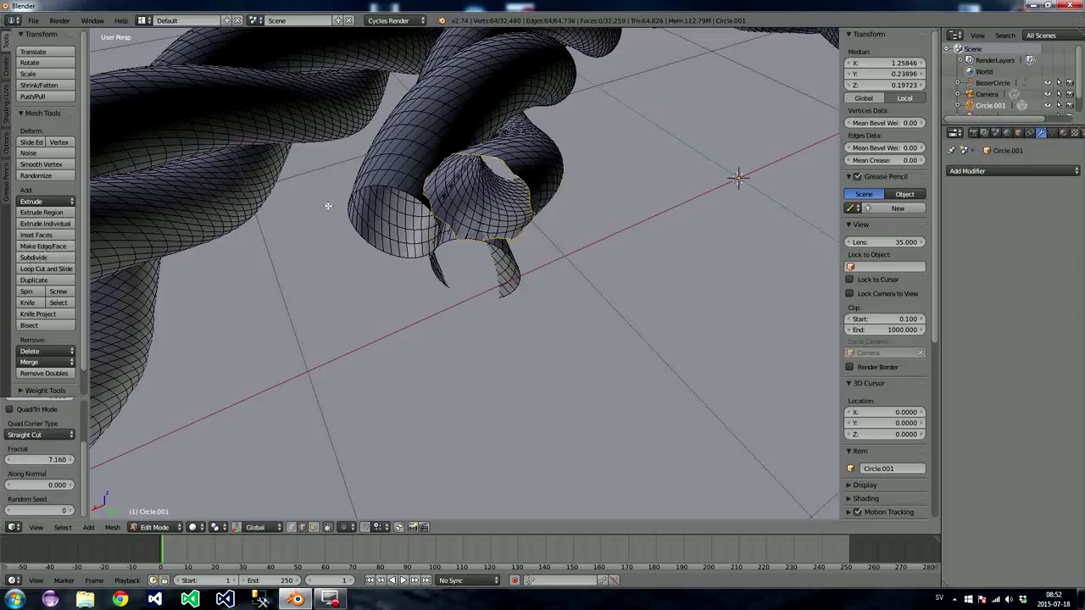
key("f")
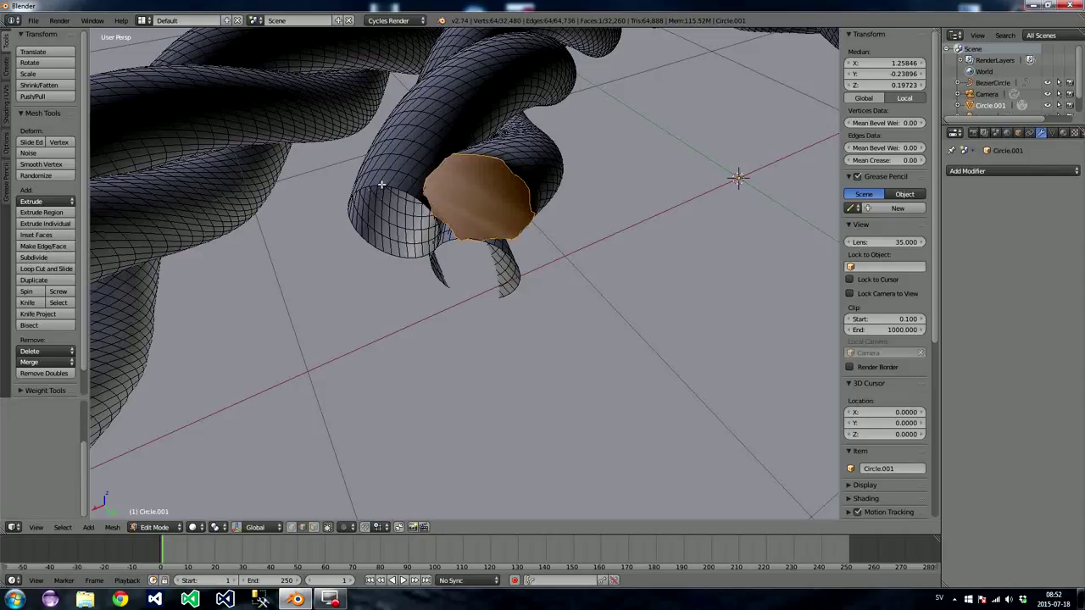
- Cap the left tube opening with a subdivided, jagged rim filled by a face
right_click(384, 239, "alt")
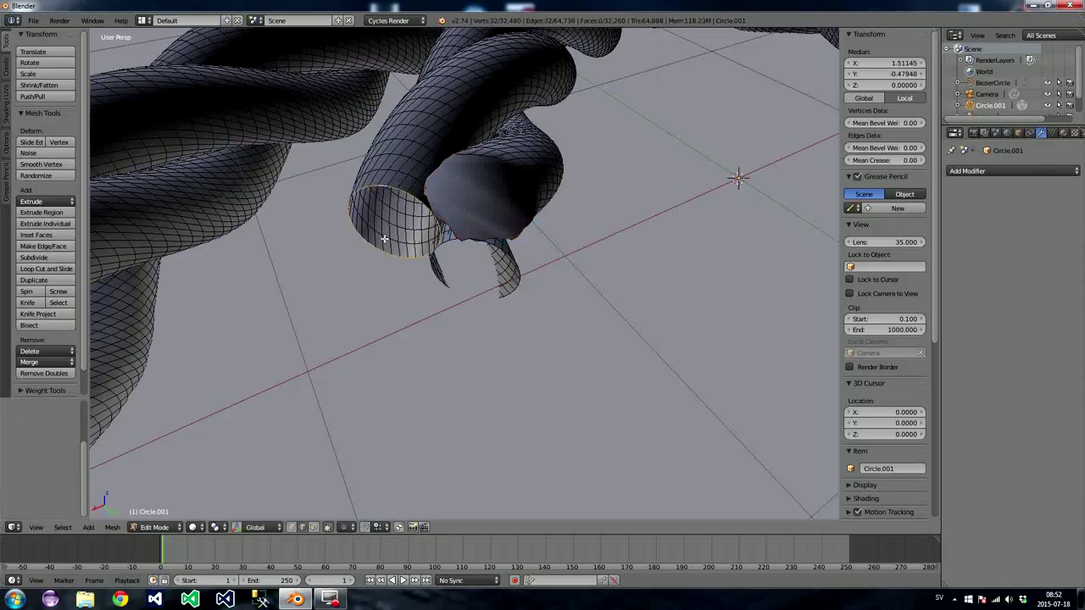
left_click(56, 257)
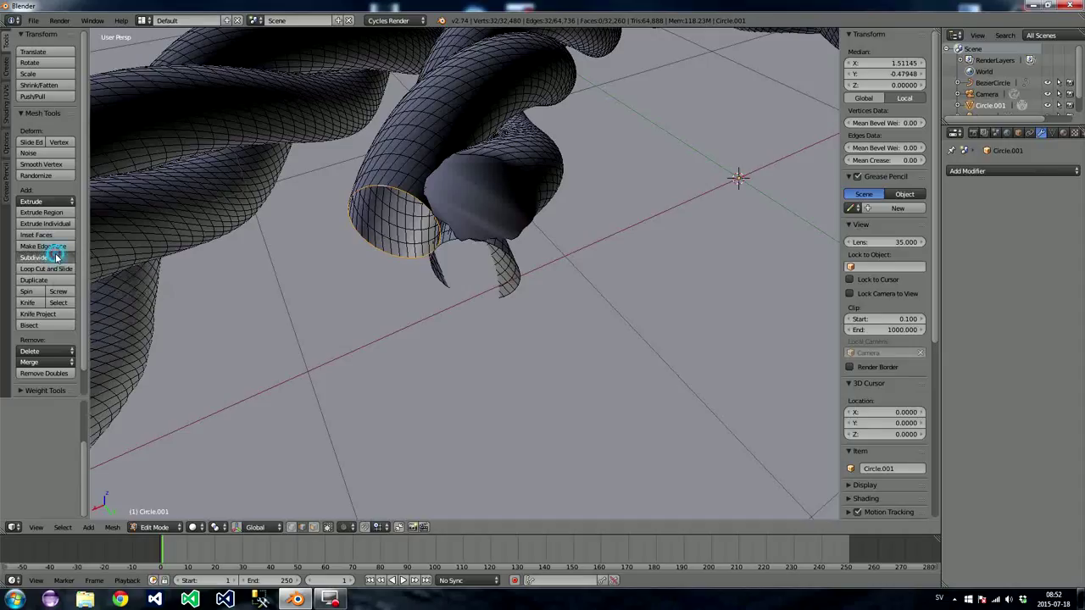
key("f")
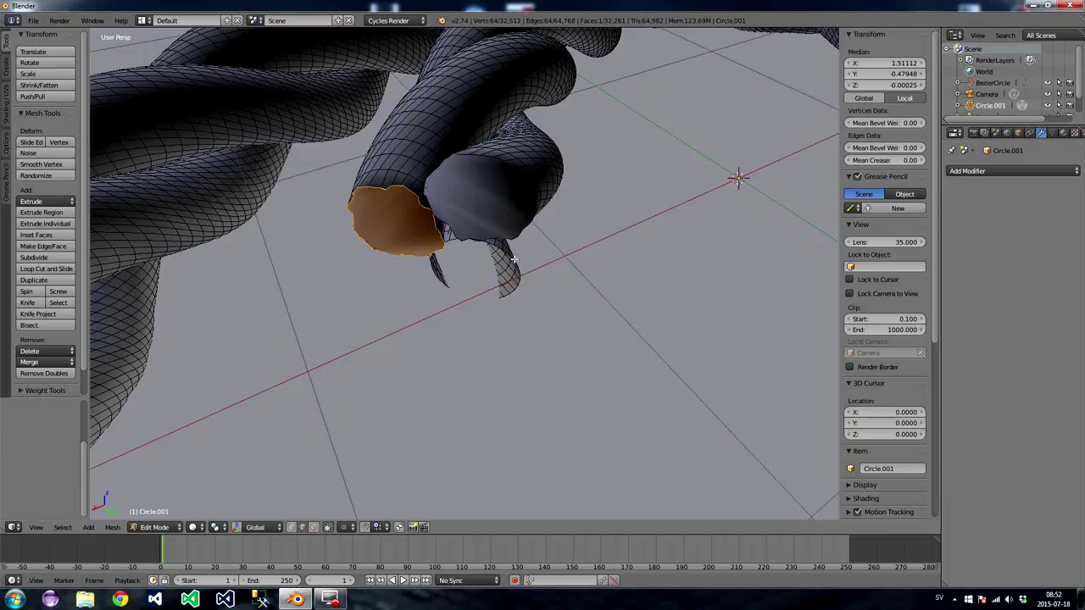
- Cap the thin tube tip with a fractal-subdivided filled rim, then view the whole rope
right_click(500, 249, "alt")
scroll(501, 249, "up", 6)
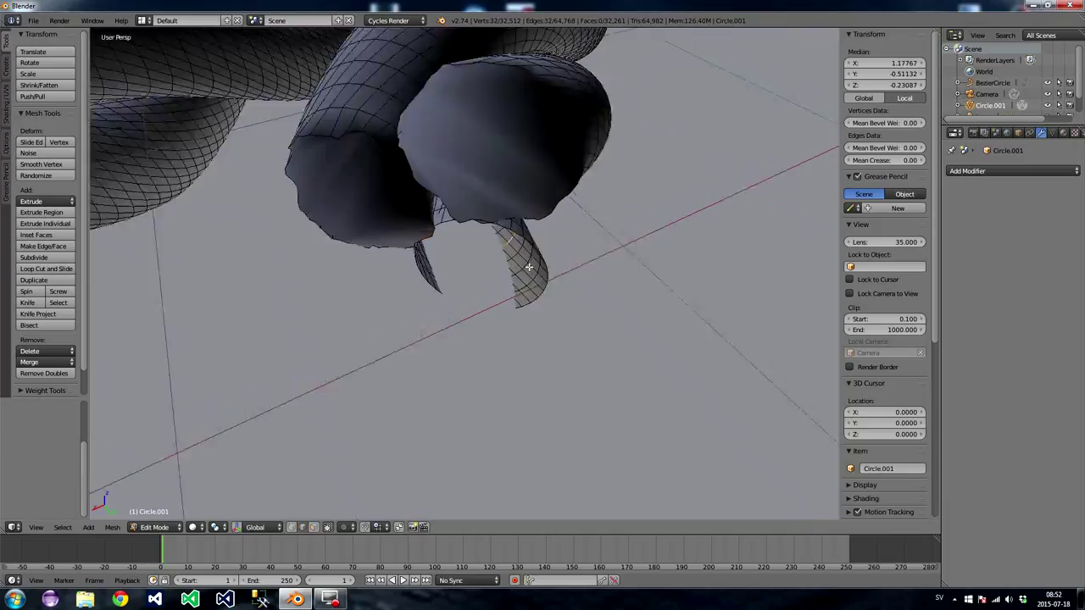
right_click(589, 310, "alt")
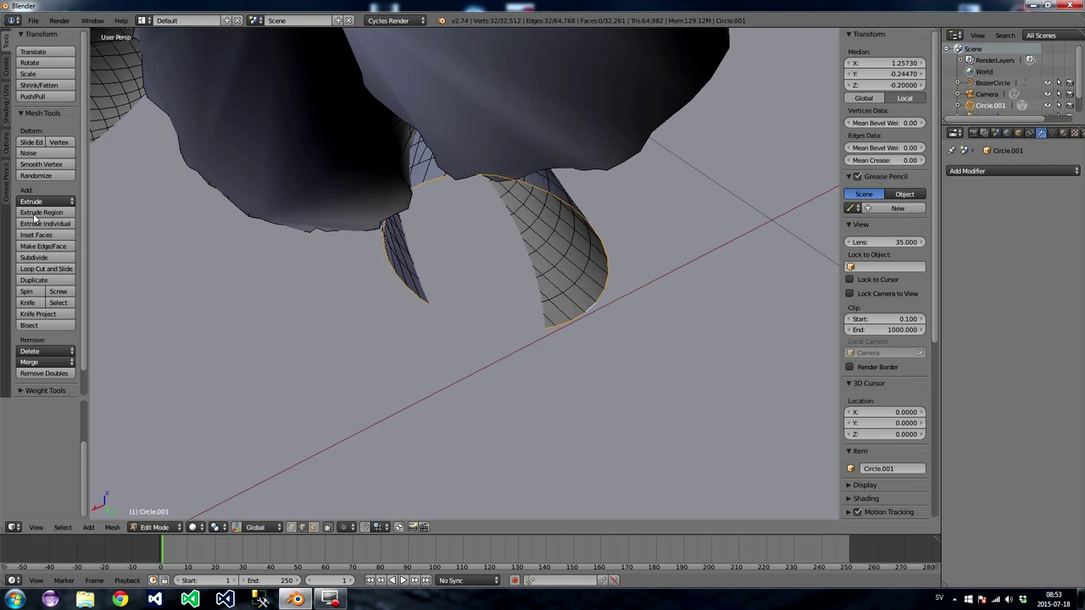
left_click(34, 257)
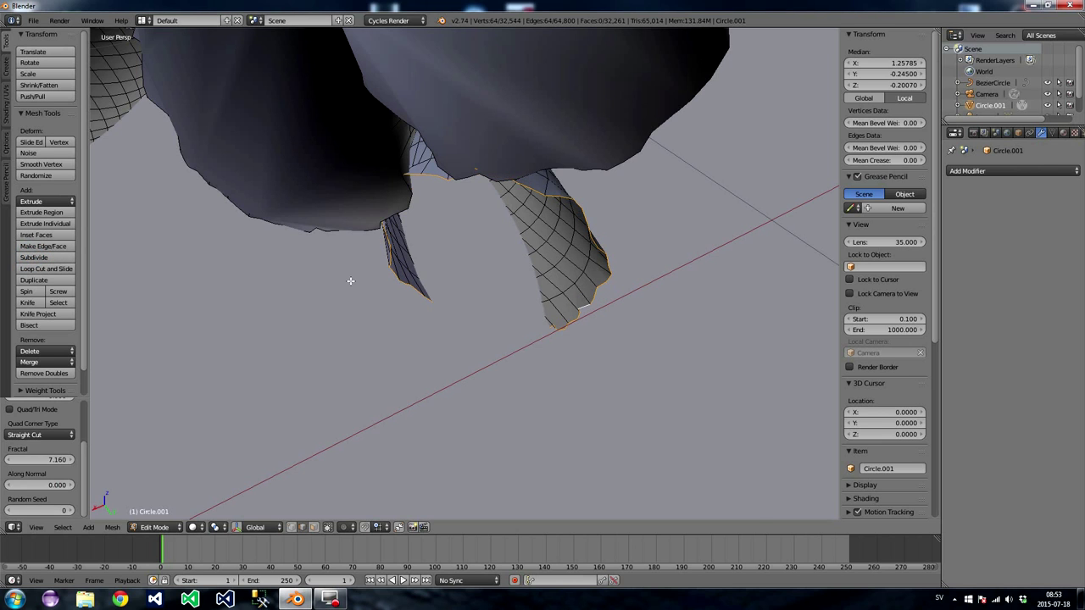
key("f")
scroll(350, 281, "down", 8)
middle_click_drag(386, 254, 558, 261)
left_click(154, 527)
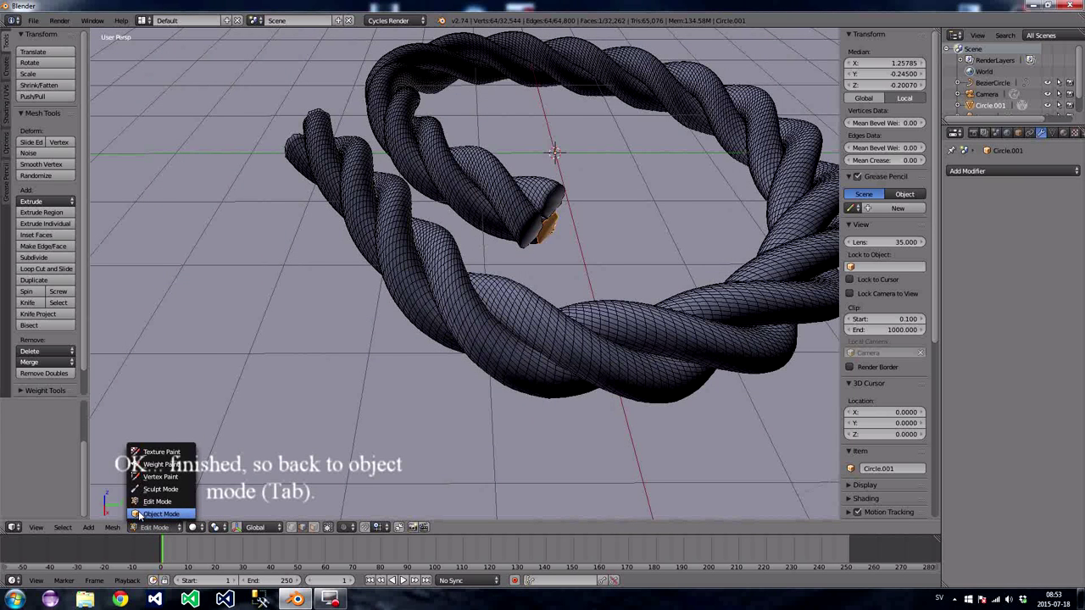
- Back in Object Mode, add a new Hair particle system to the rope Circle.001
left_click(139, 514)
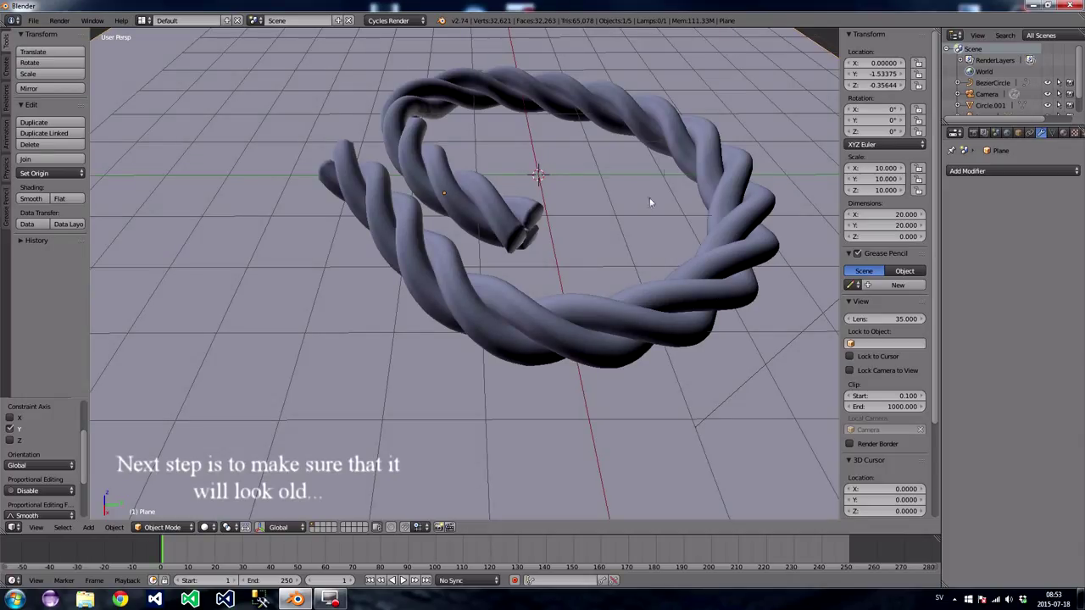
right_click(427, 271)
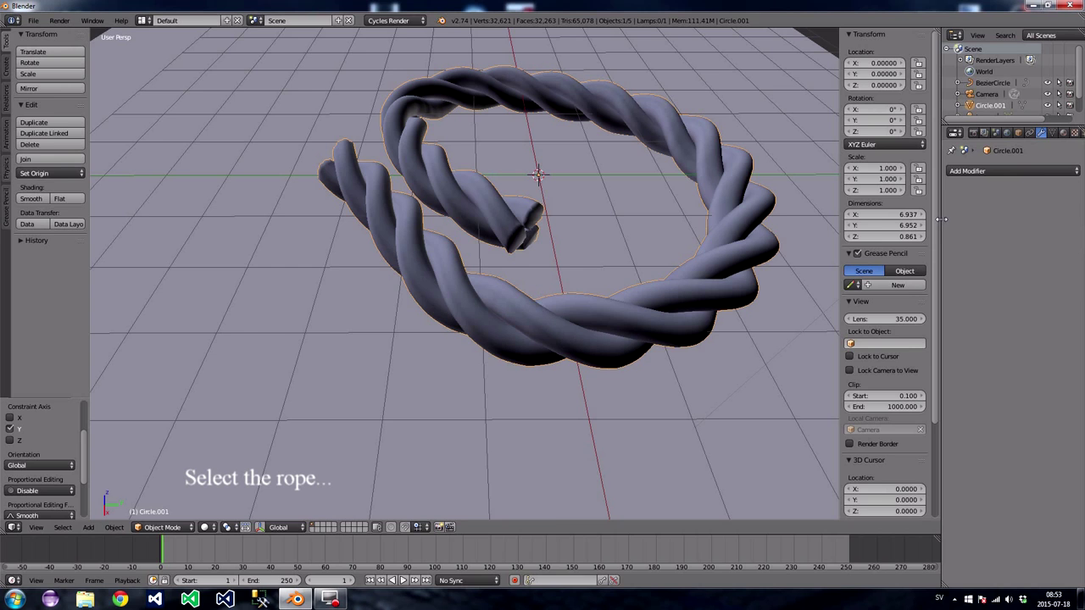
left_click_drag(940, 220, 879, 219)
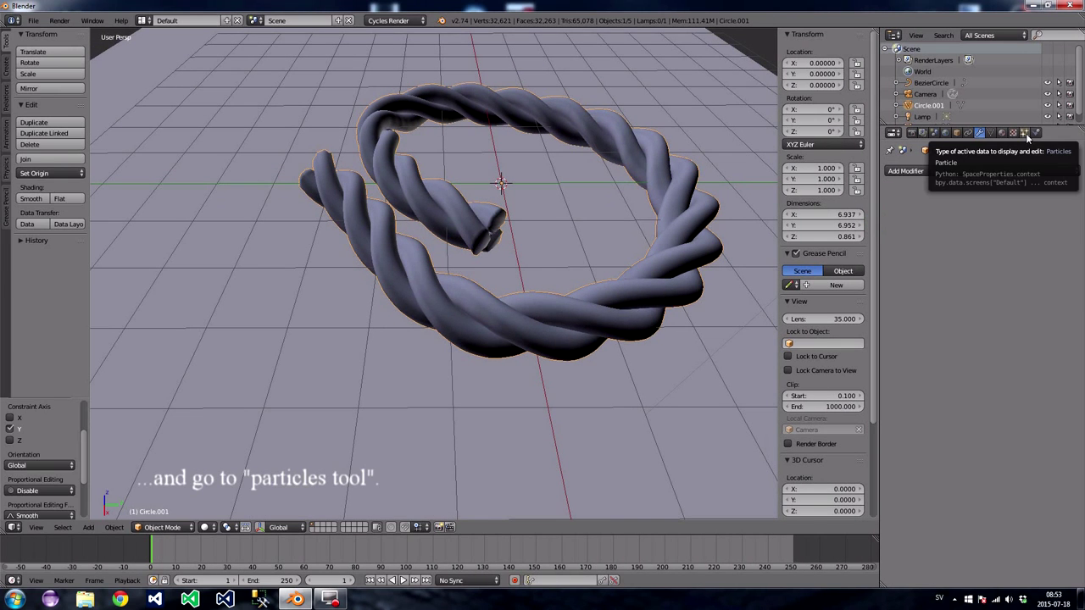
left_click(1024, 133)
left_click(973, 212)
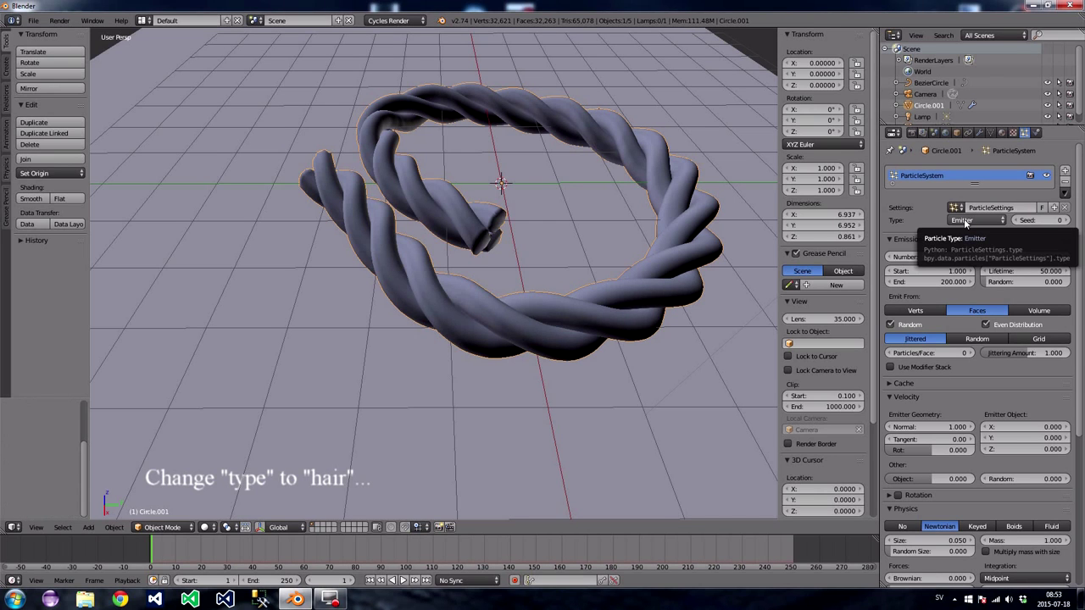
left_click(963, 221)
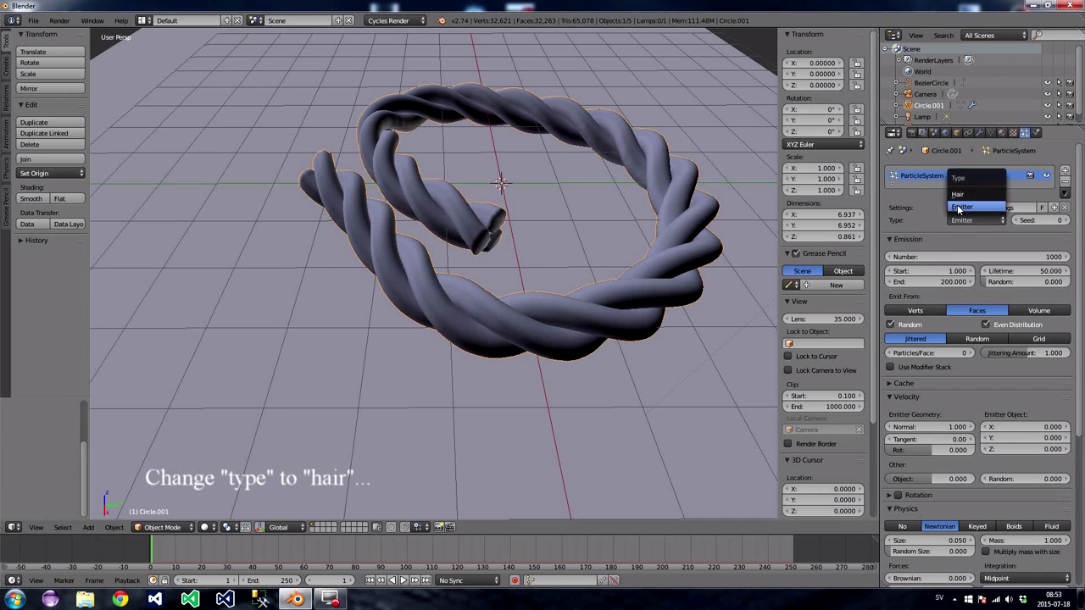
left_click(958, 194)
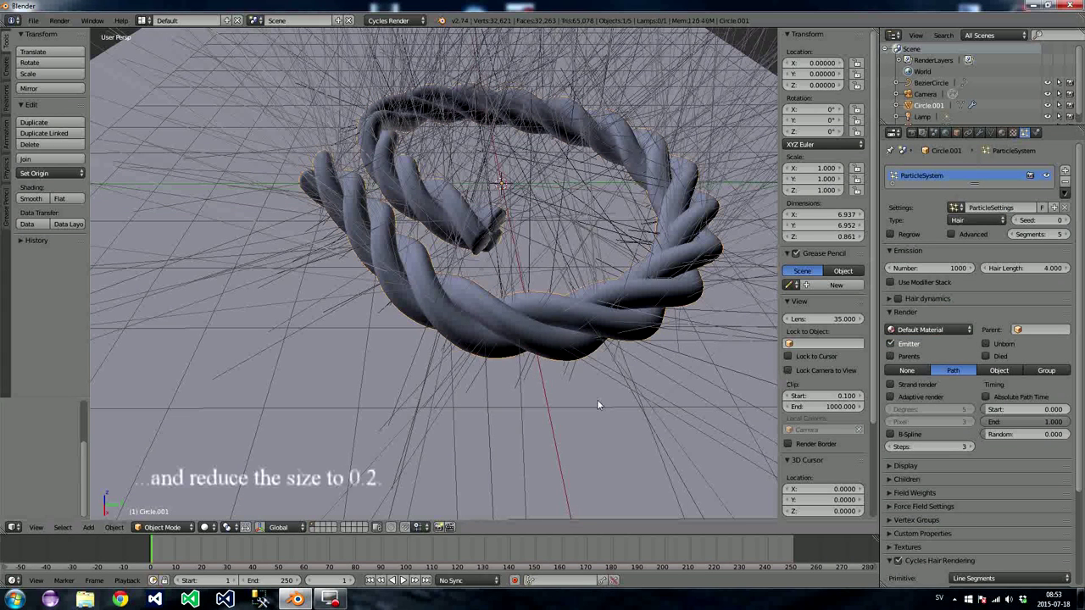
- Set the rope's Hair Length to 0.2
left_click(1026, 268)
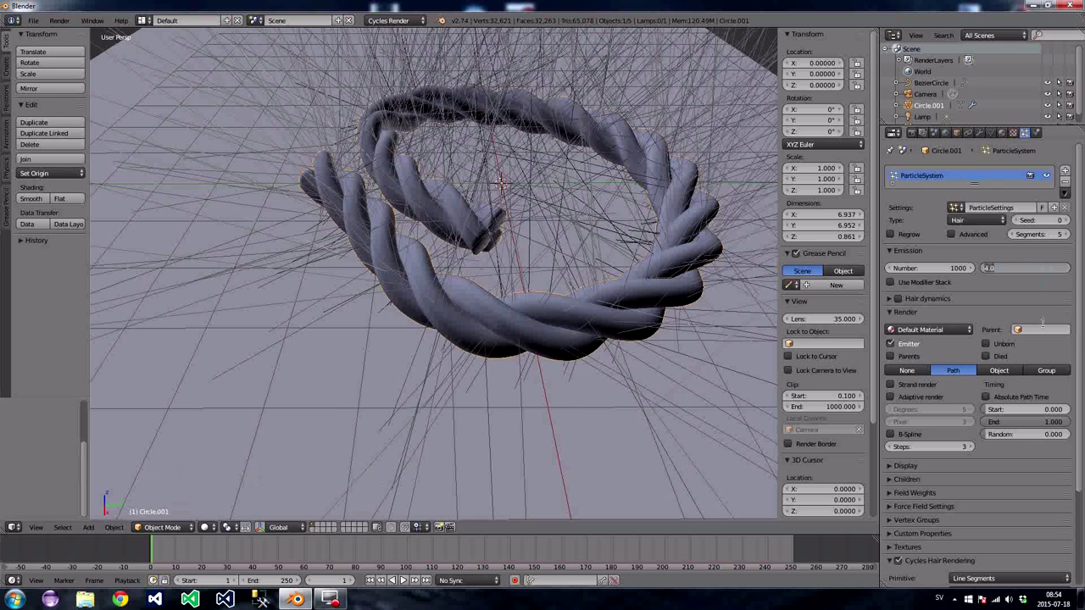
type("0.2")
key("Return")
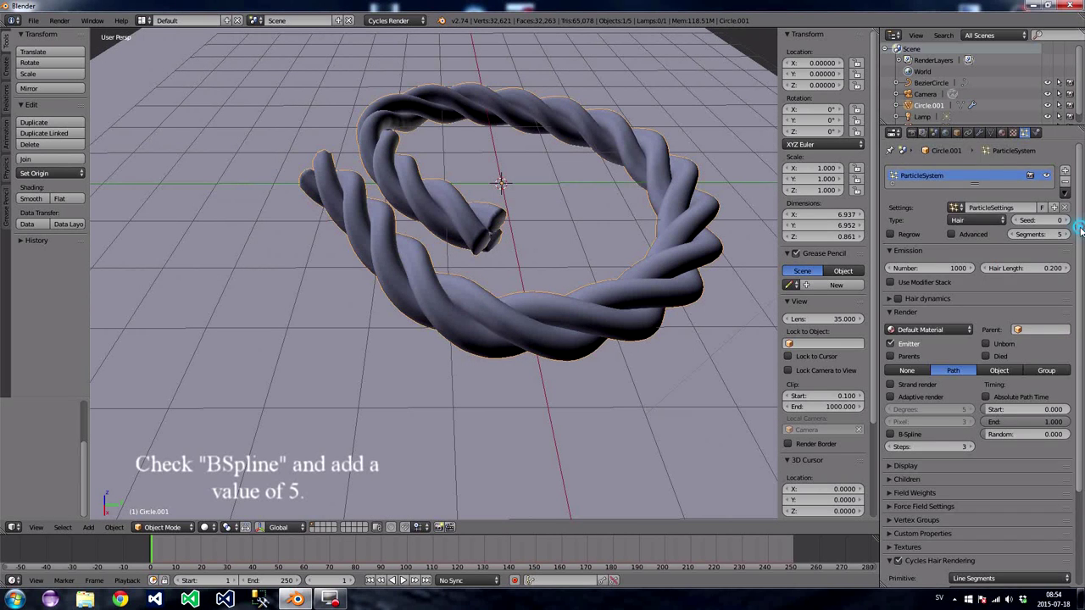
- Enable B-Spline hair rendering with Steps set to 5
scroll(1078, 246, "down", 1)
left_click_drag(1078, 245, 1072, 293)
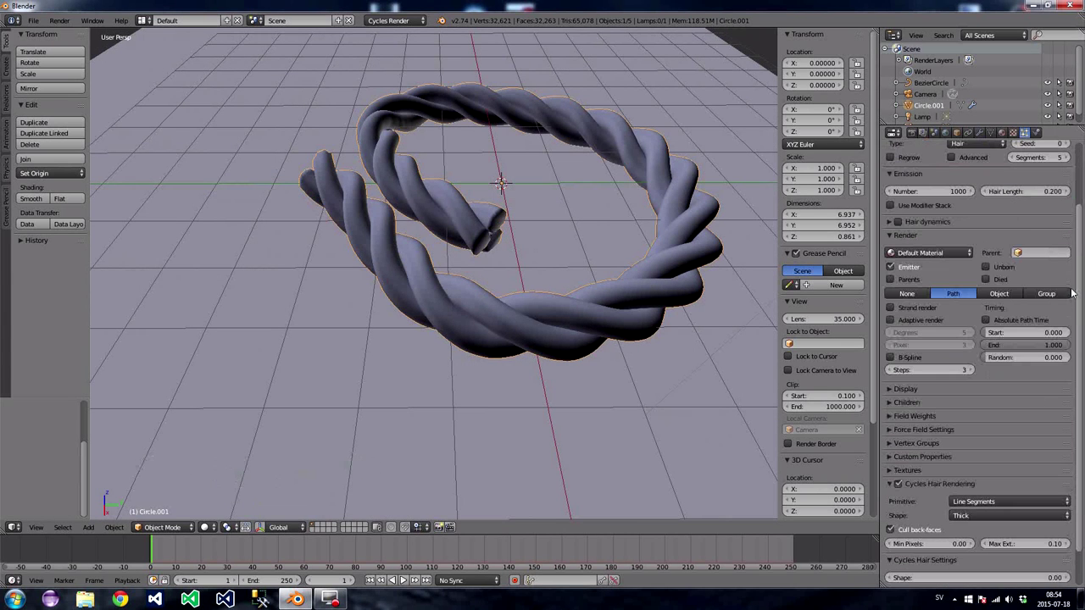
scroll(932, 339, "down", 1)
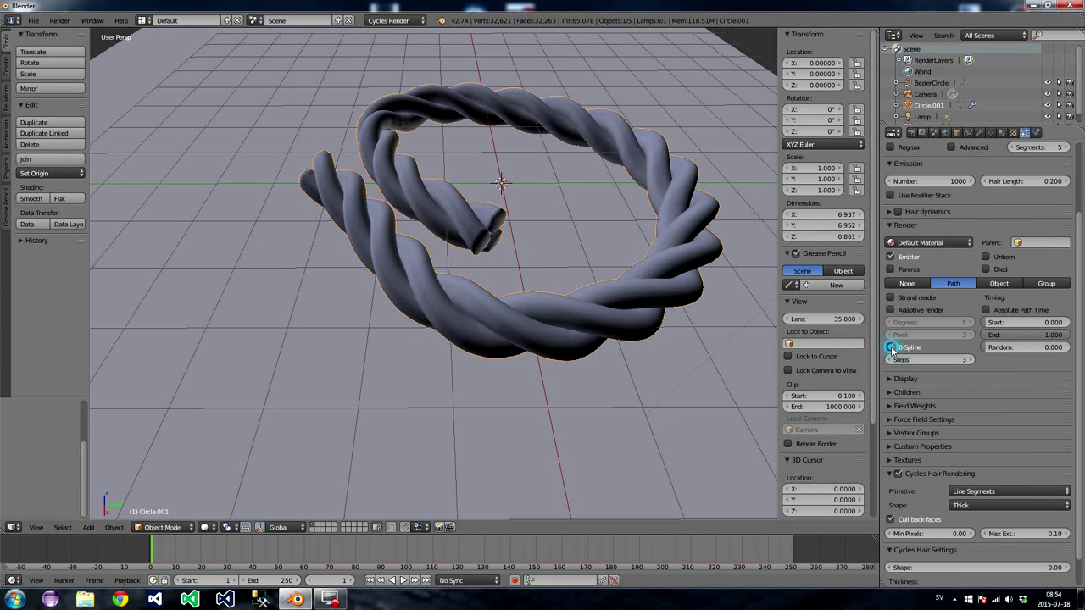
left_click(892, 349)
left_click(942, 359)
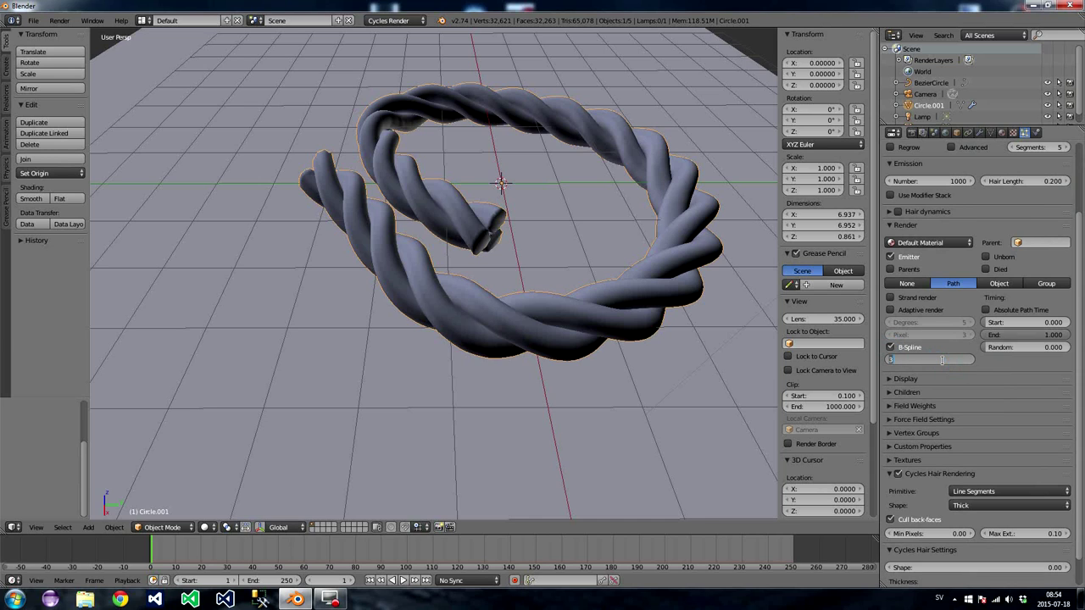
type("5")
key("Return")
left_click(892, 392)
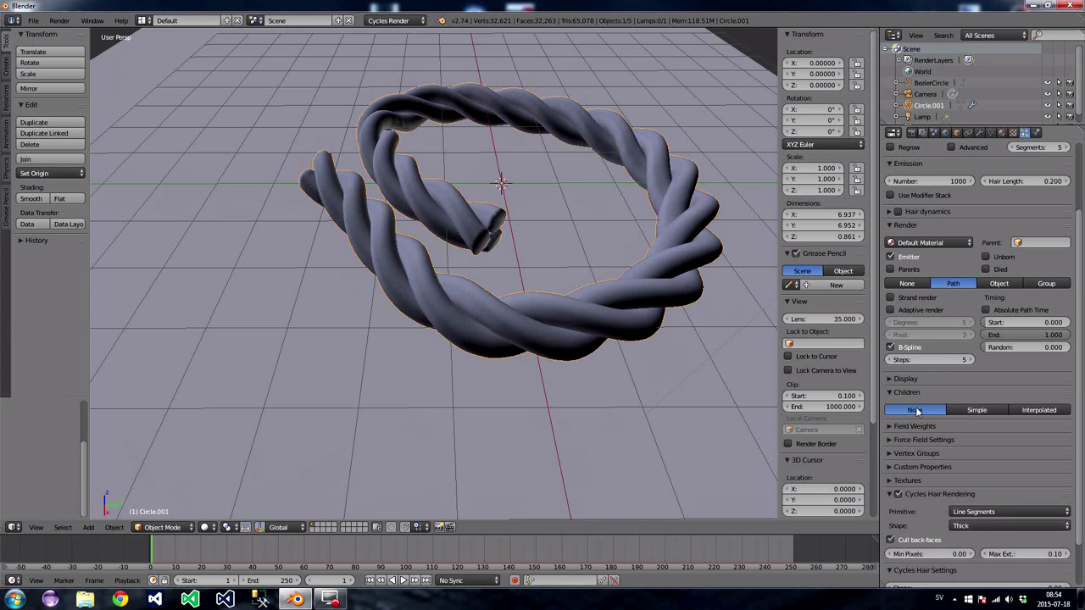
- Add Simple child hairs and give them a Wave kink with Shape about 0.569
left_click(975, 411)
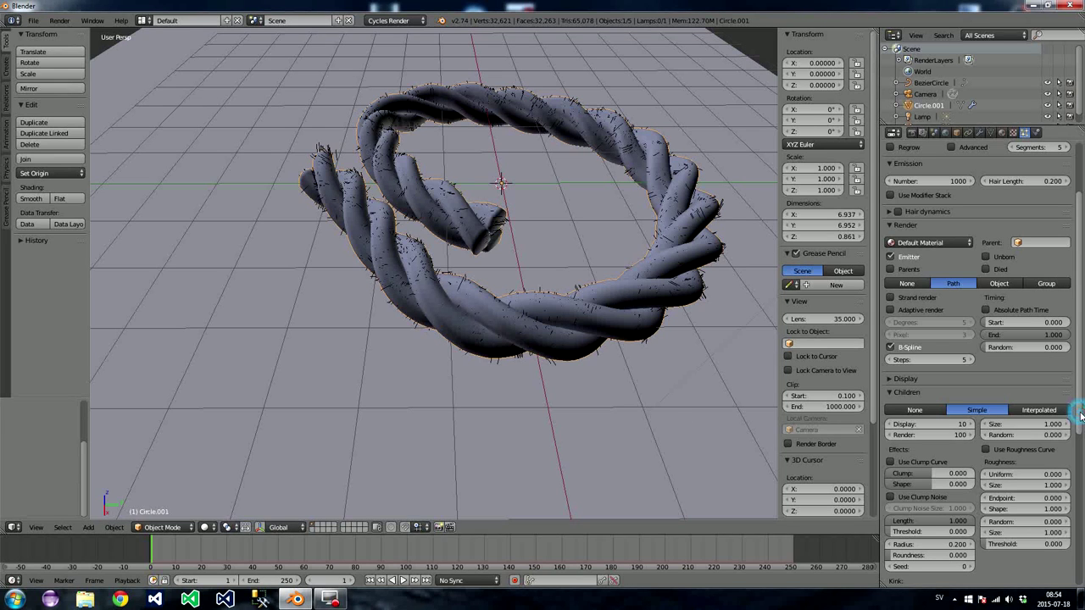
scroll(1080, 415, "down", 3)
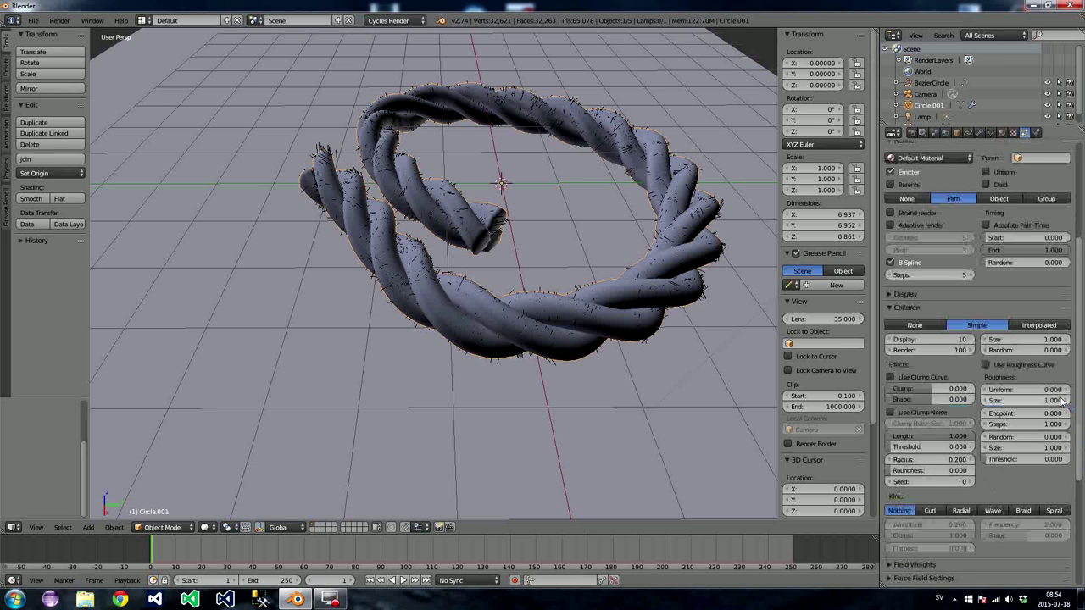
left_click(1013, 349)
key("Return")
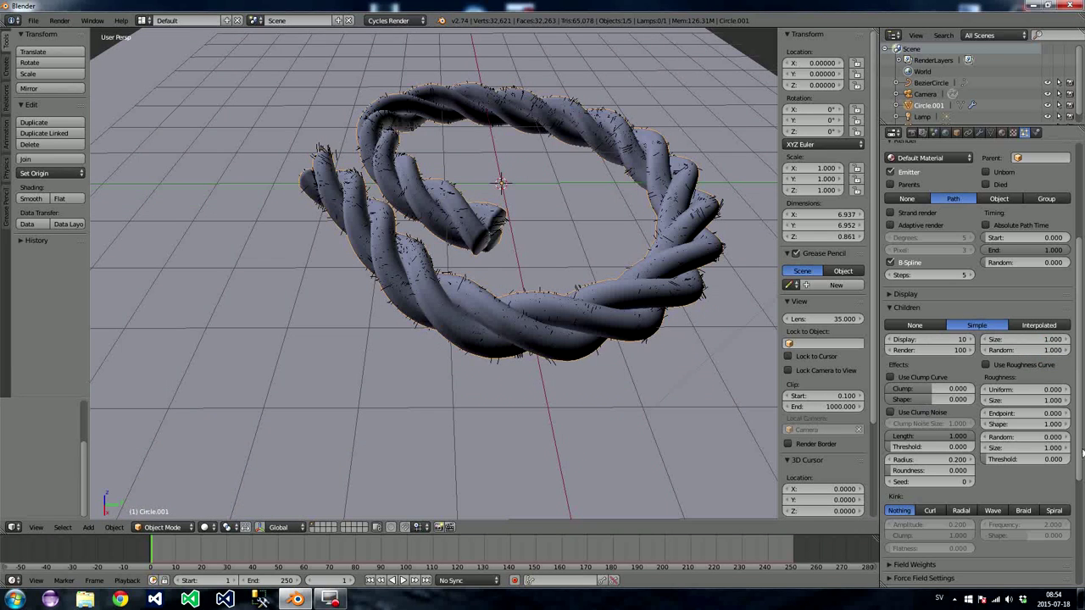
scroll(1068, 458, "down", 3)
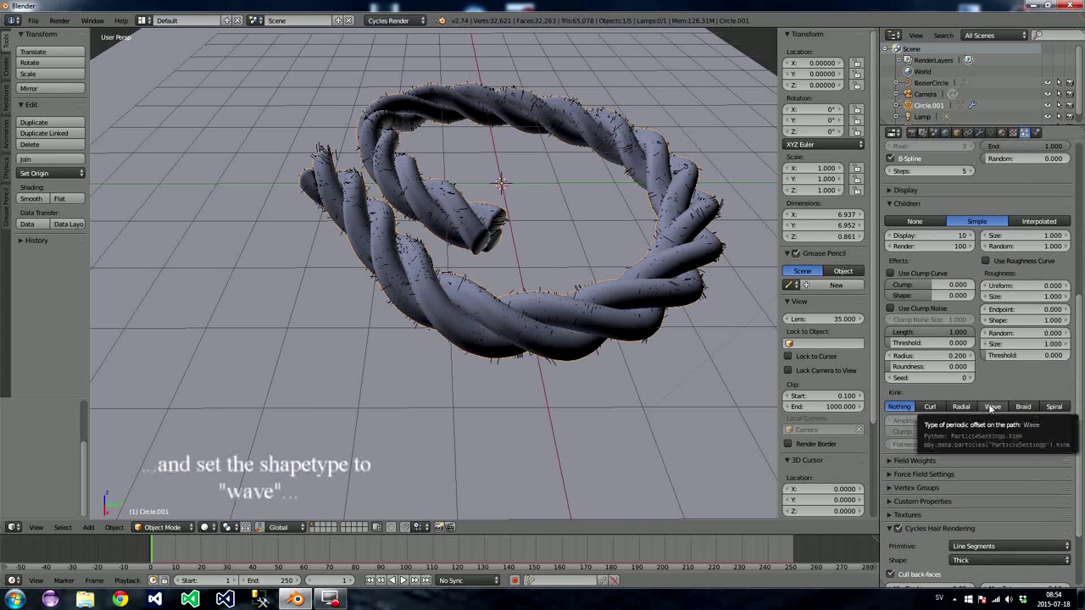
left_click(992, 407)
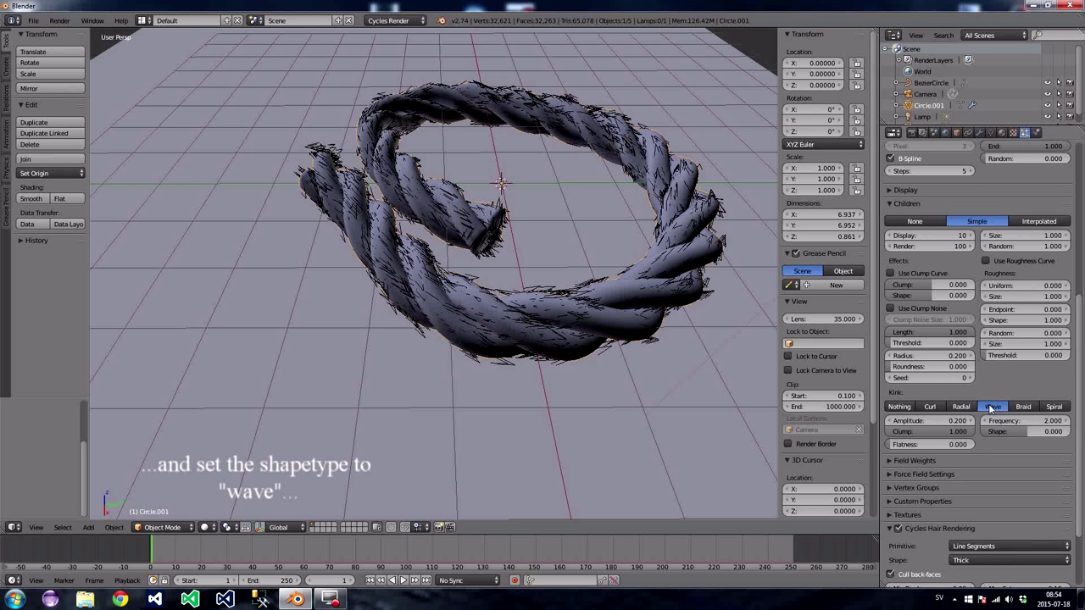
left_click_drag(1022, 432, 1042, 432)
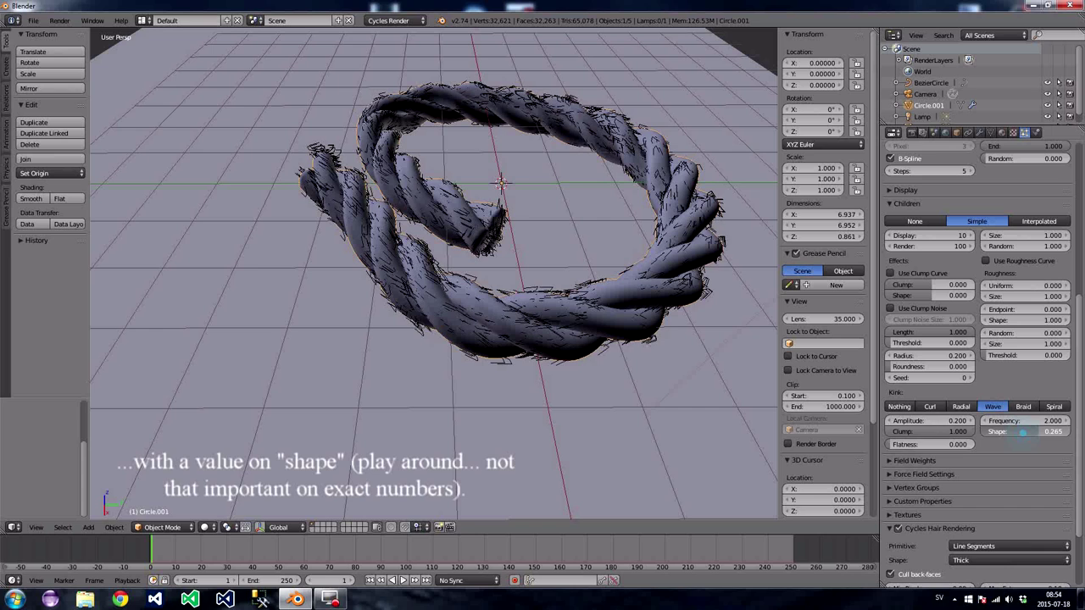
left_click_drag(1022, 433, 1079, 396)
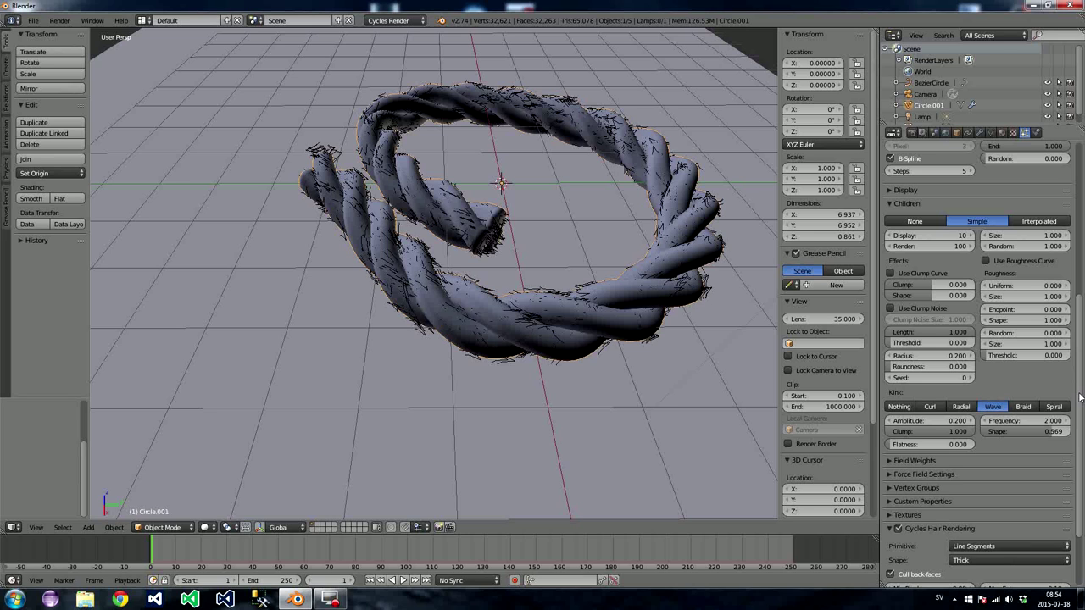
- Set the children's Uniform roughness to 0.103
left_click(1002, 286)
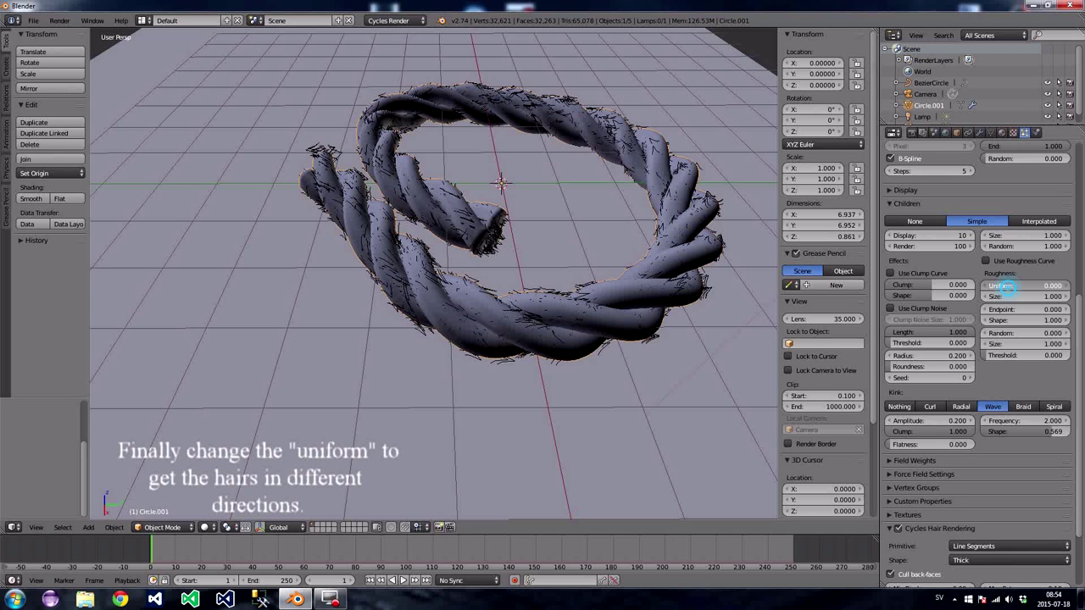
left_click_drag(1001, 286, 1020, 286)
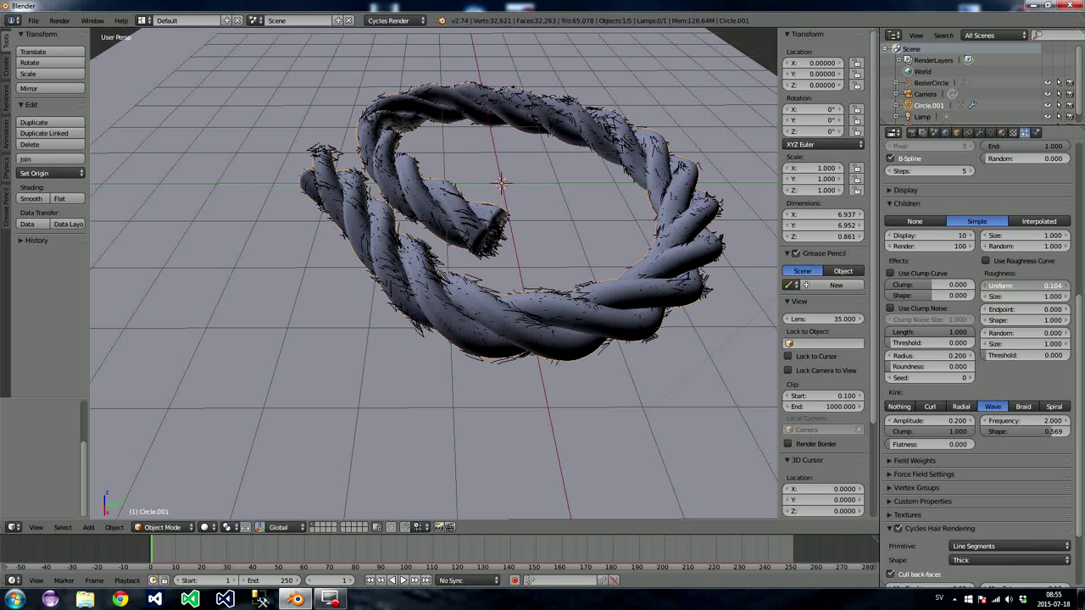
left_click_drag(1021, 287, 1009, 293)
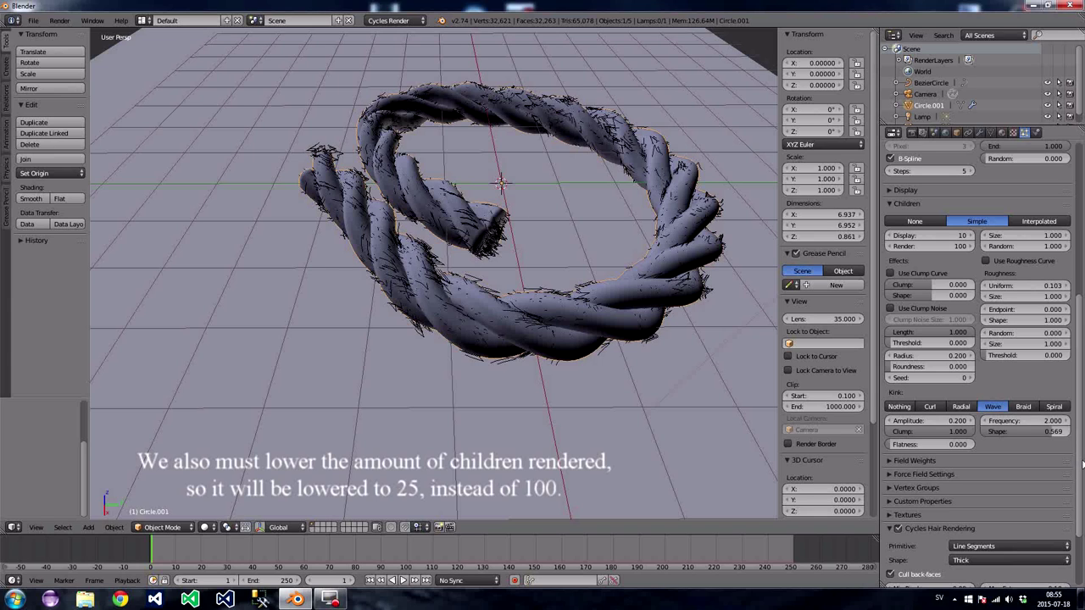
- Set the rendered child count to 25 and split the 3D view into two
scroll(933, 295, "up", 2)
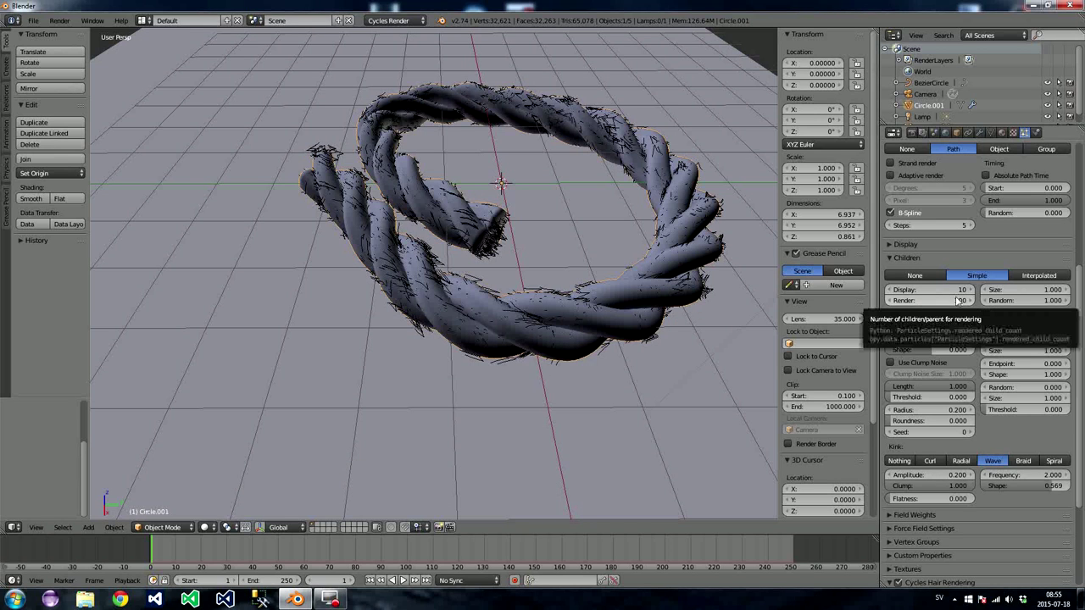
left_click(946, 301)
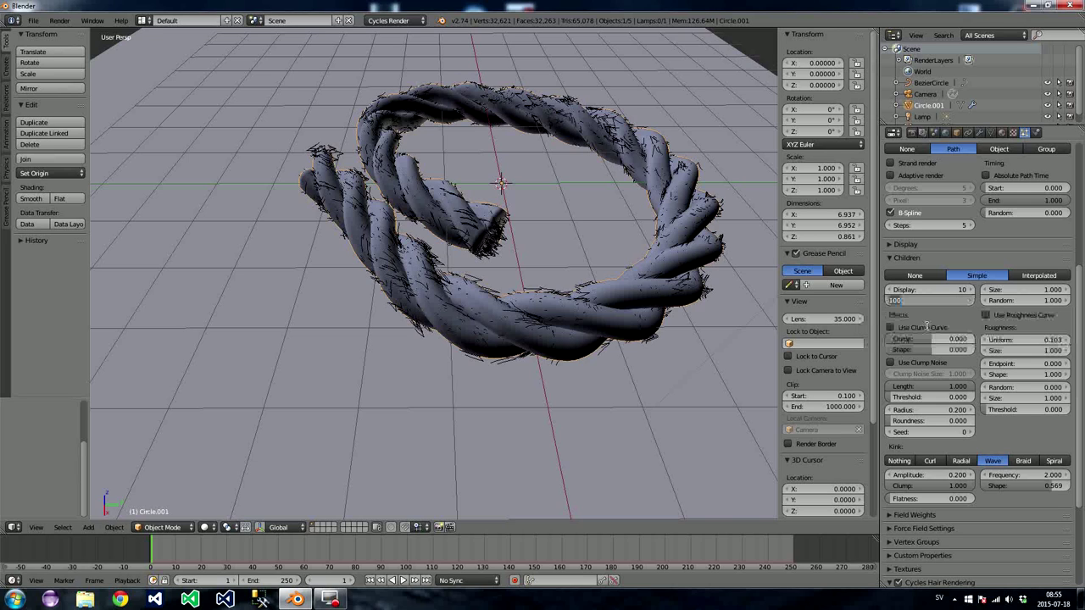
type("1")
type("5")
key("Return")
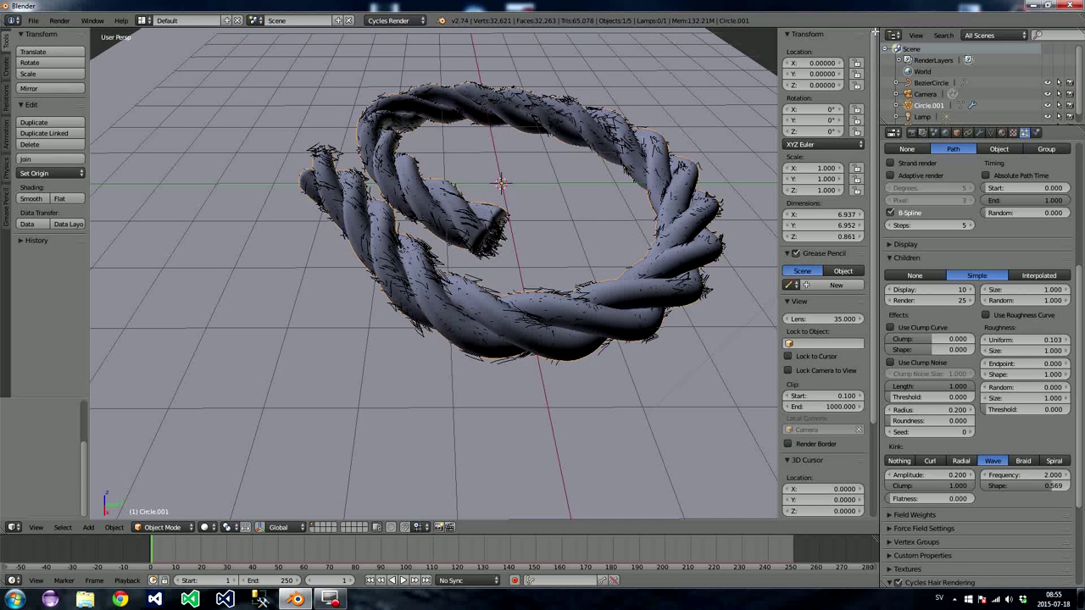
left_click_drag(875, 32, 76, 208)
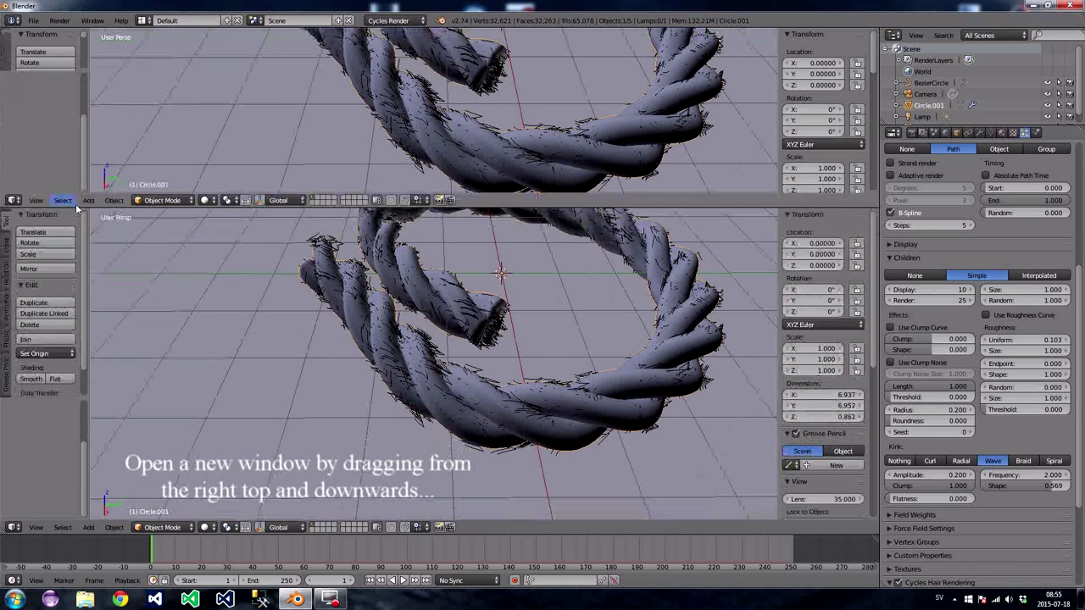
- Make the top area a Node Editor and add Material.001 to the rope, arranging its two nodes
left_click(15, 202)
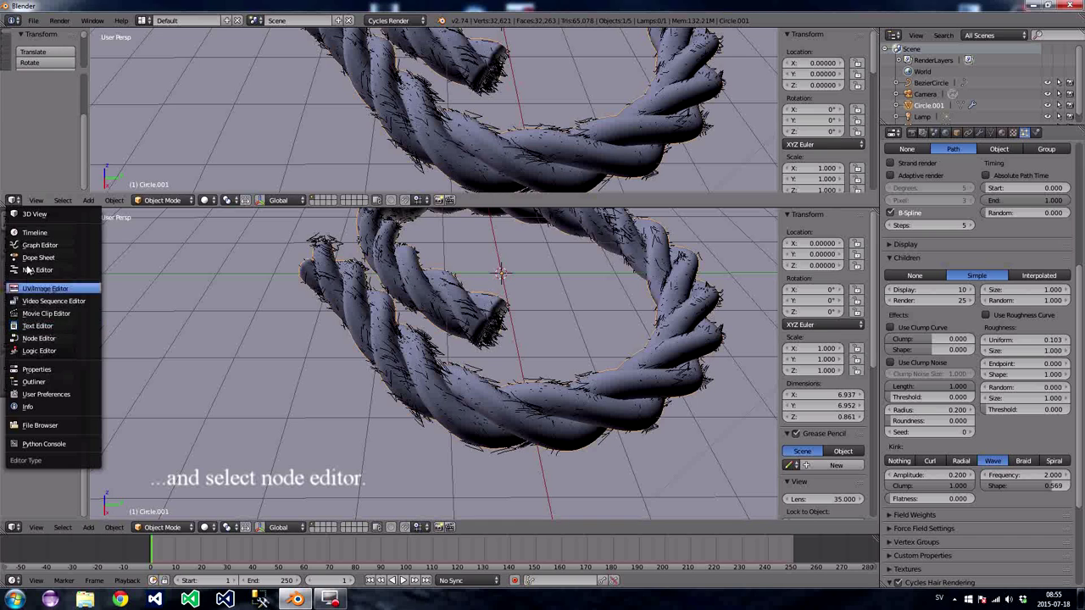
left_click(50, 339)
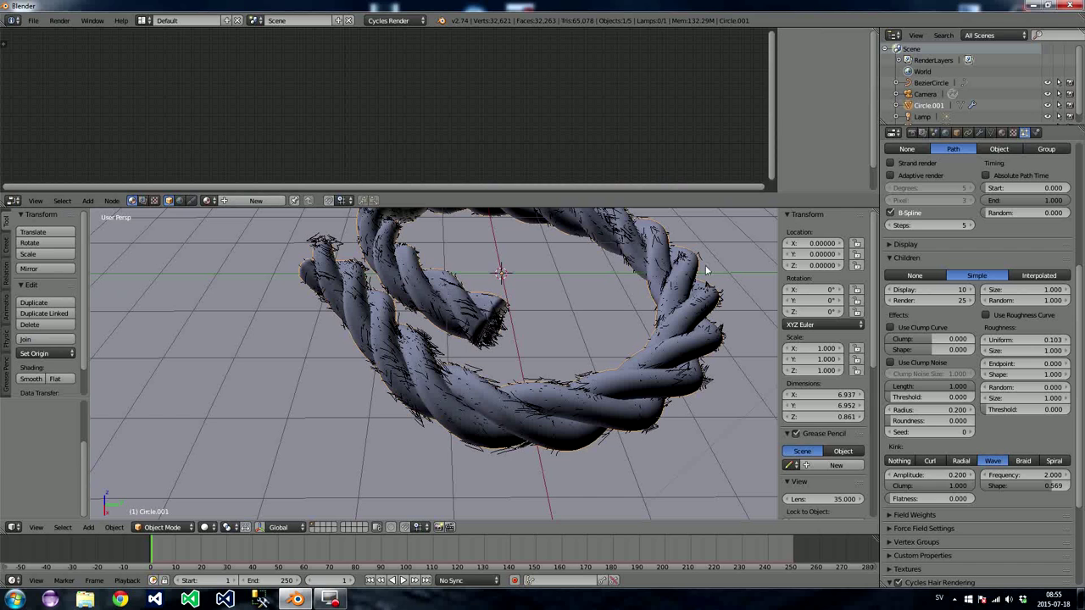
left_click(1001, 132)
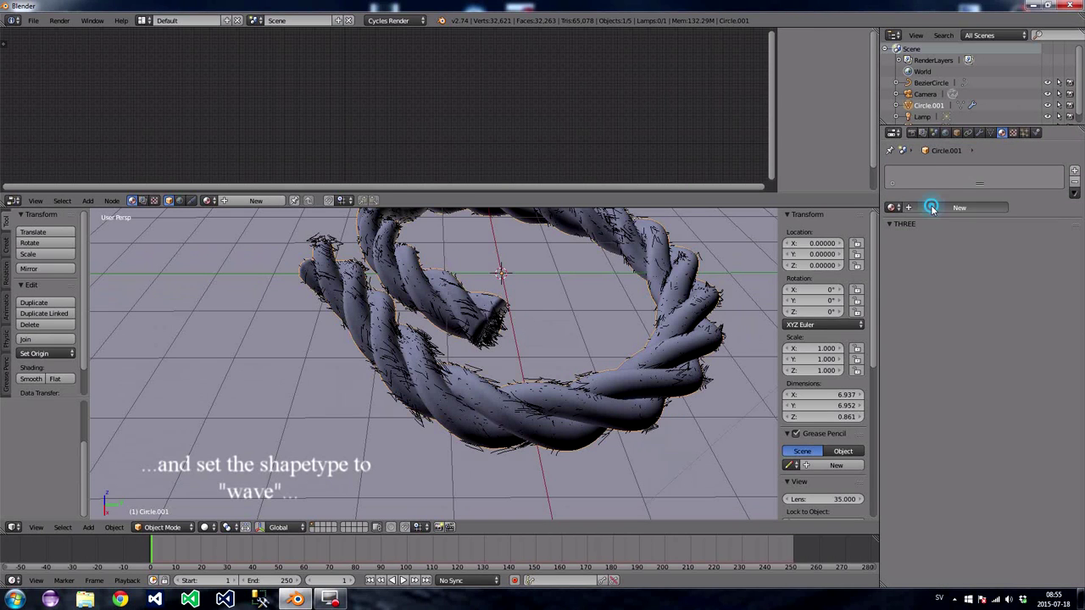
left_click(930, 208)
scroll(408, 108, "up", 2)
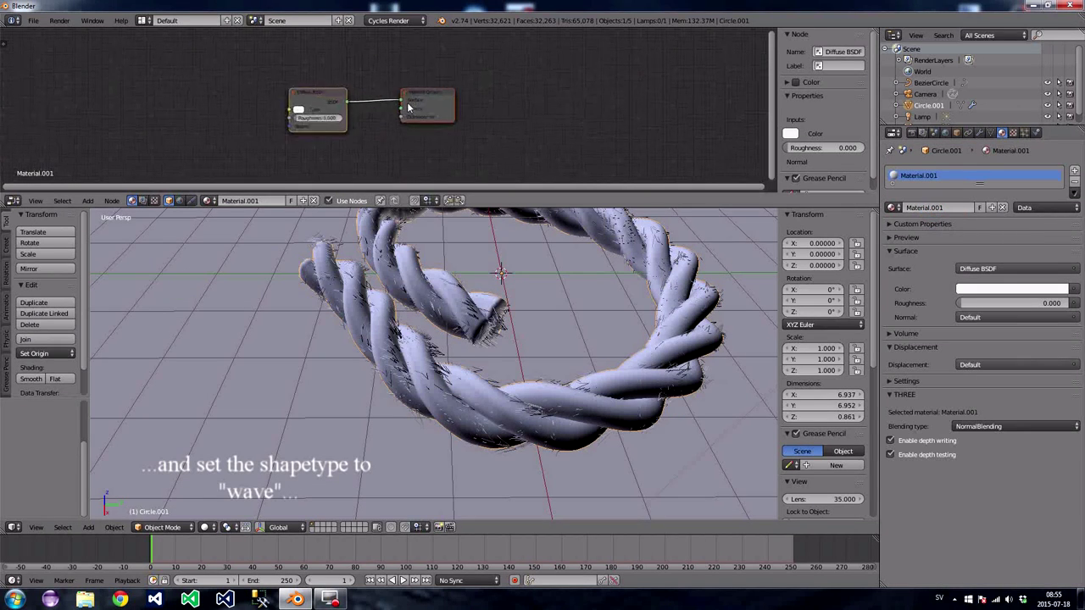
scroll(382, 104, "up", 1)
left_click_drag(316, 91, 337, 75)
left_click_drag(432, 89, 482, 62)
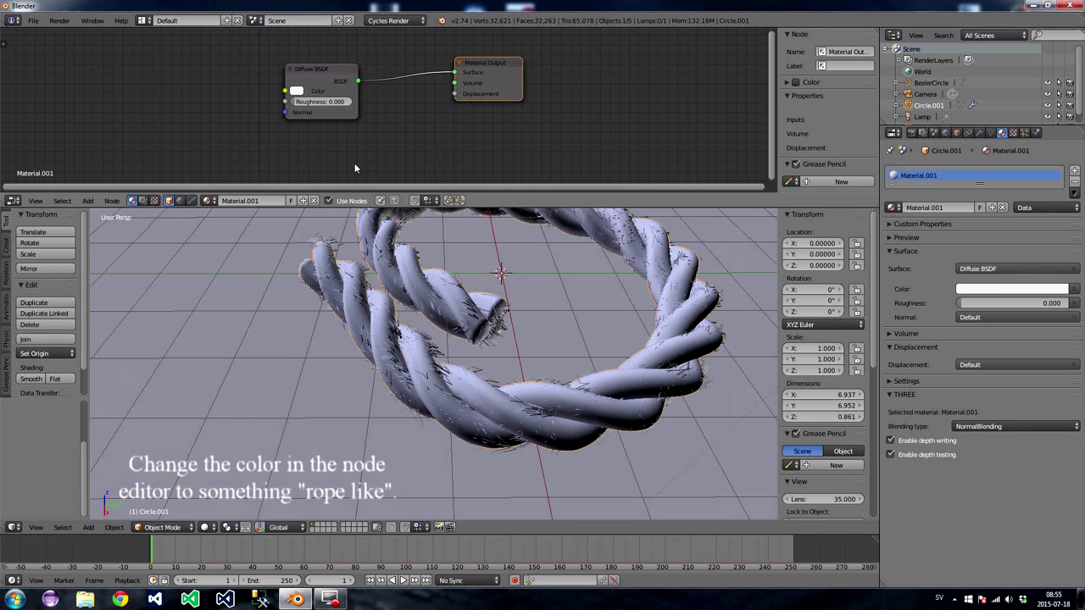
- Set the Diffuse BSDF colour to a warm orange tan, RGB 0.800, 0.479, 0.189
left_click(296, 90)
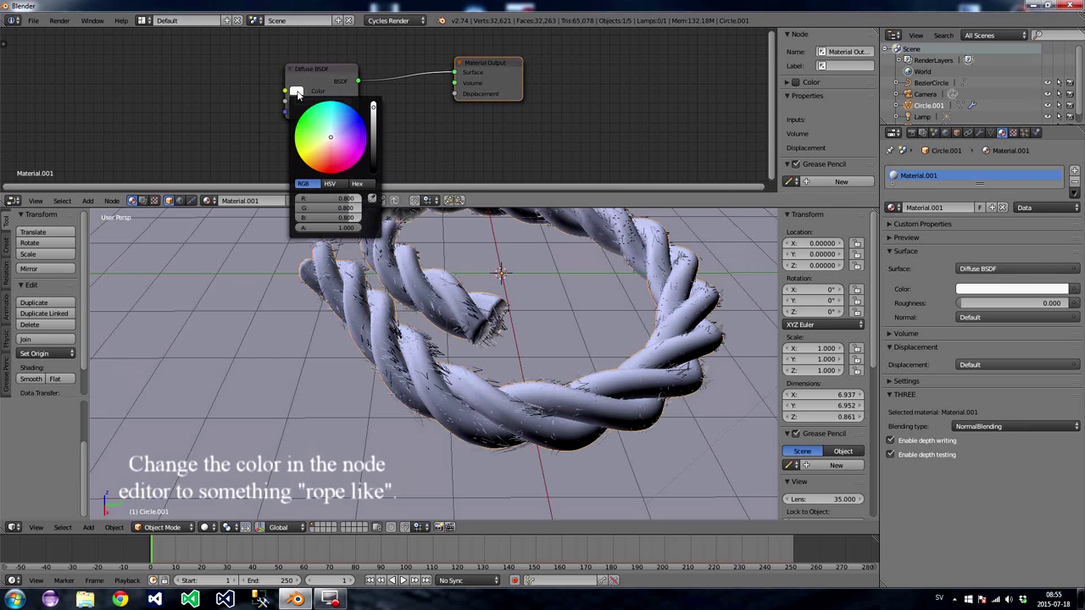
left_click(323, 142)
left_click_drag(324, 142, 322, 145)
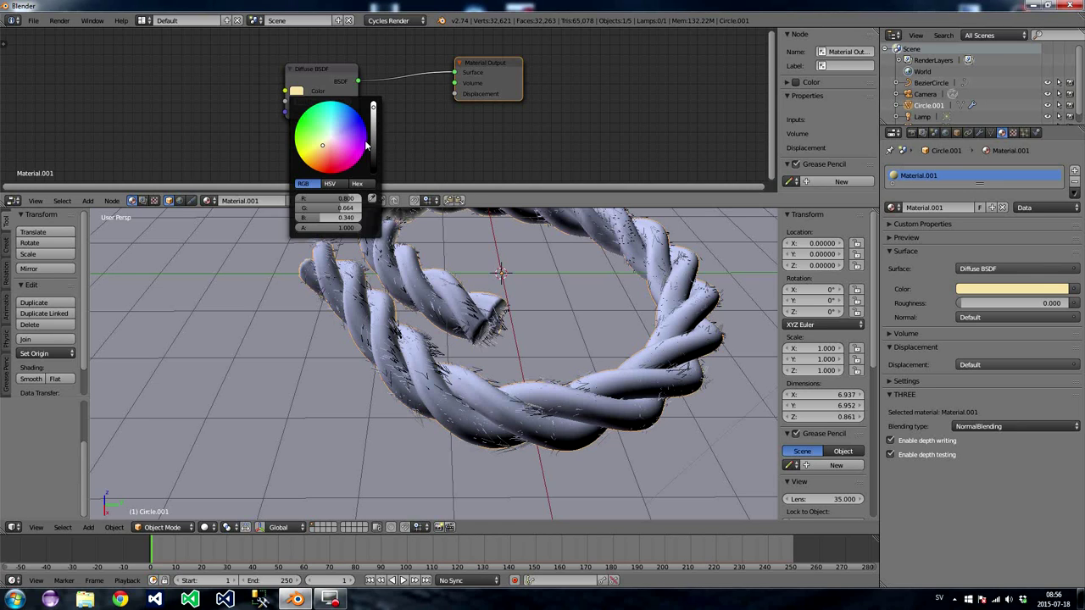
left_click_drag(366, 146, 322, 155)
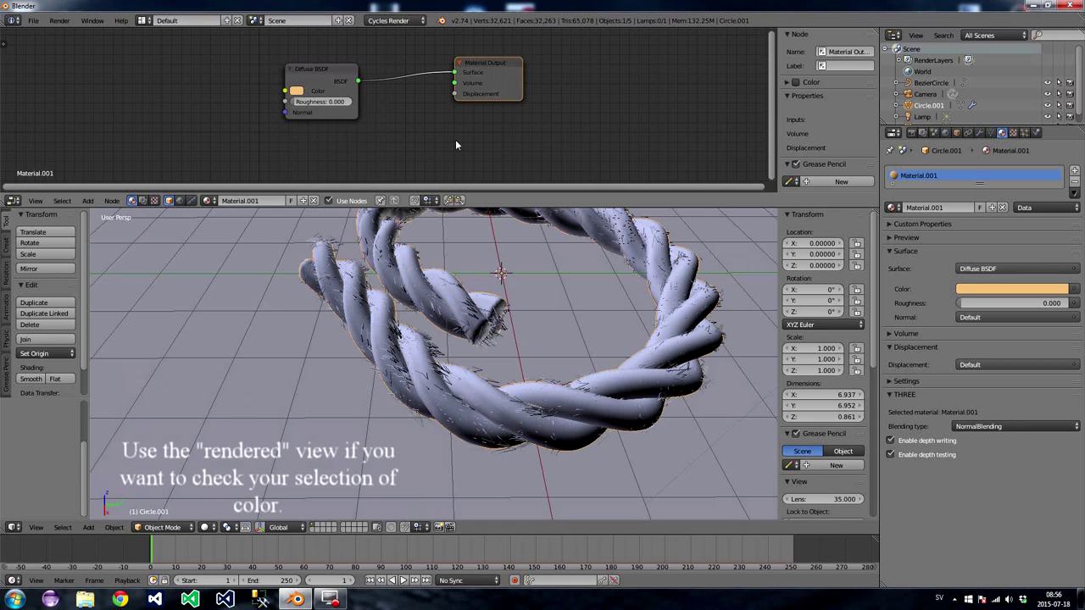
left_click(204, 527)
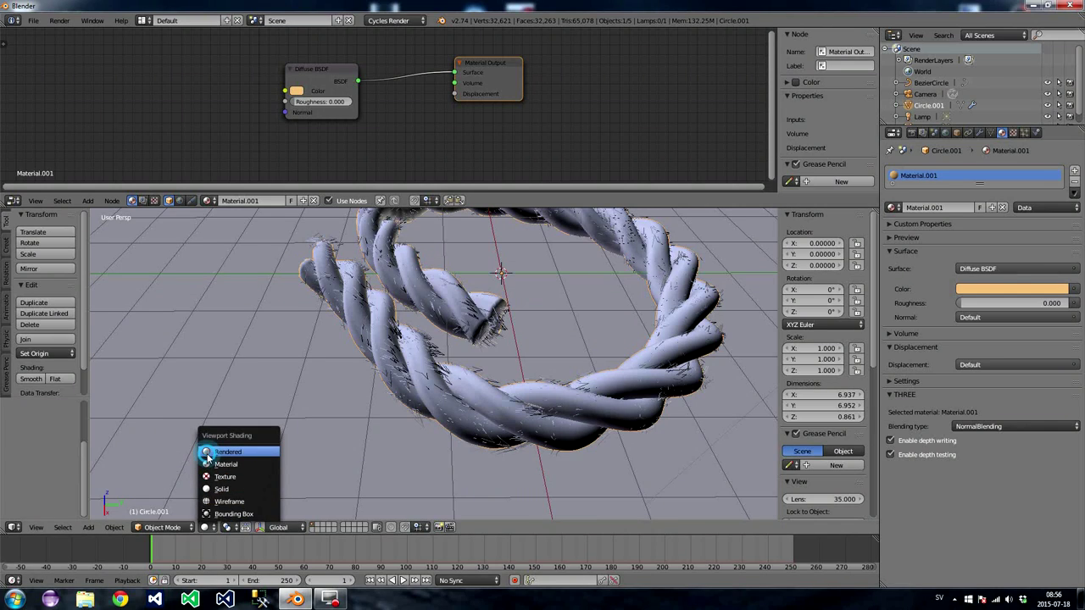
- Preview in Rendered shading, re-pick a sandy tan (0.800, 0.605, 0.361), then return to Solid
left_click(222, 452)
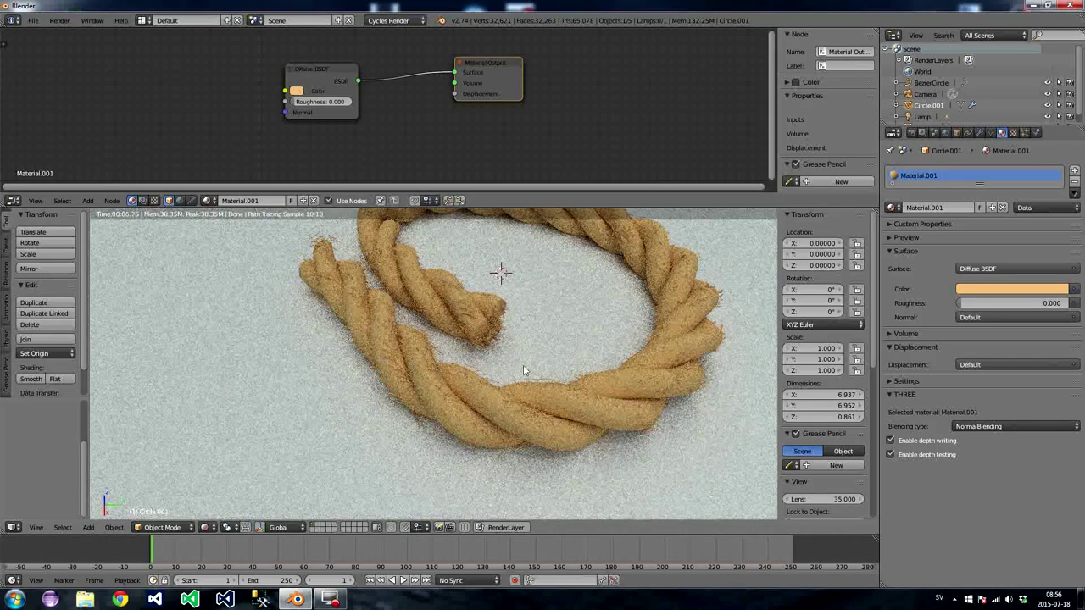
left_click(295, 91)
left_click(335, 136)
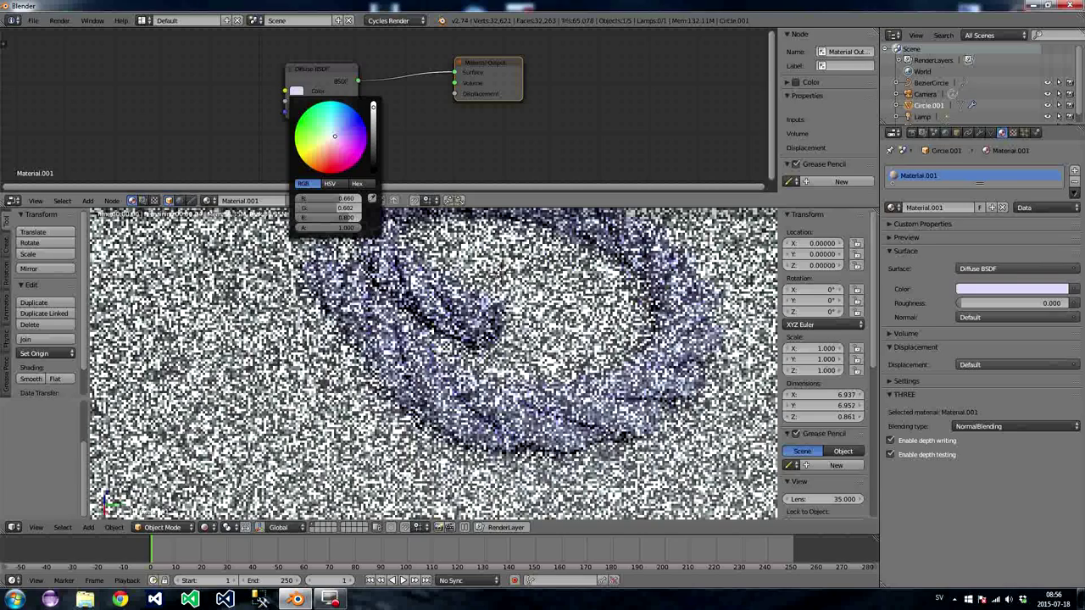
left_click(325, 150)
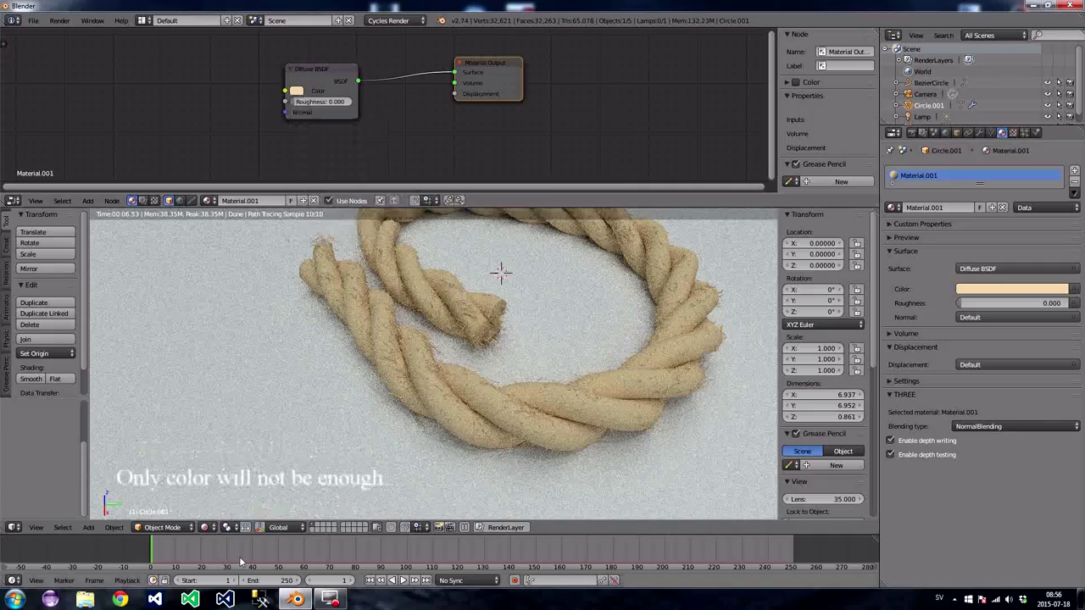
key("shift+z")
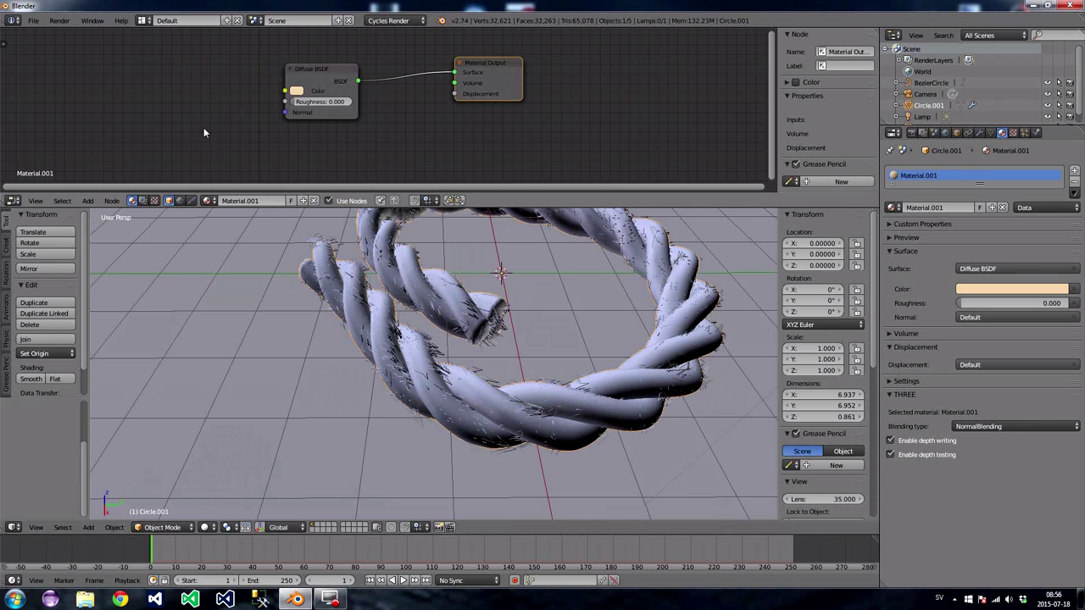
- Add a Wave Texture node to the rope material and arrange it beside the Diffuse BSDF
key("shift+a")
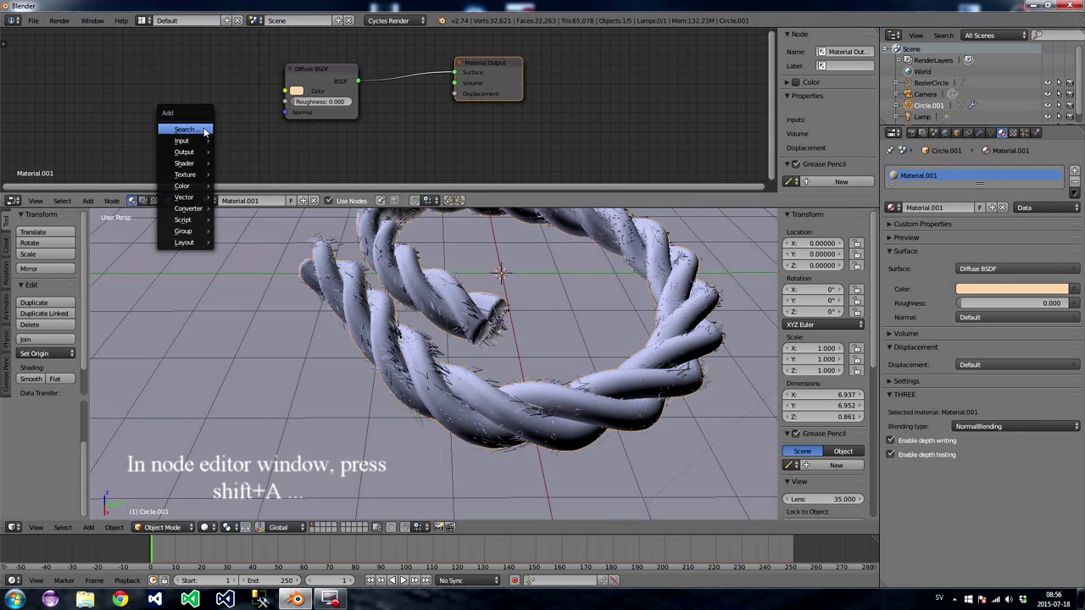
mouse_move(204, 174)
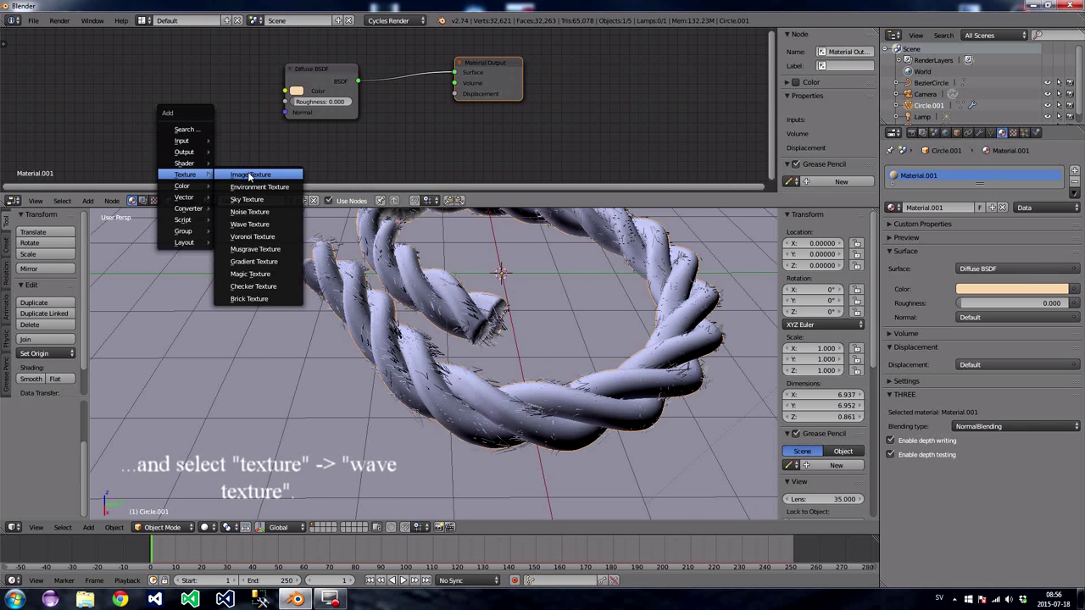
left_click(256, 225)
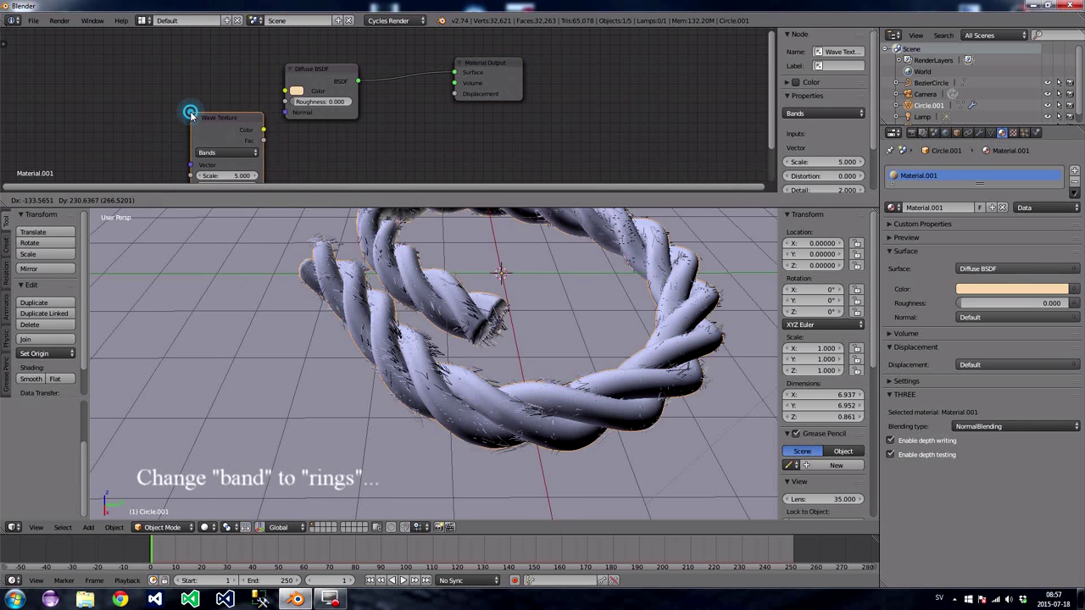
left_click(190, 113)
left_click_drag(318, 69, 289, 54)
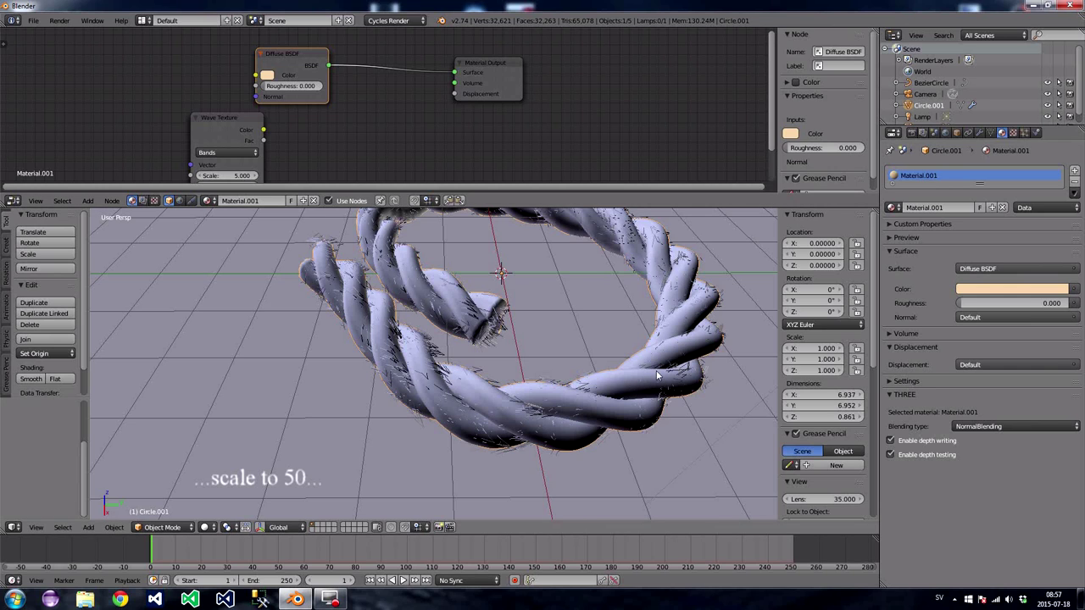
left_click_drag(209, 117, 164, 87)
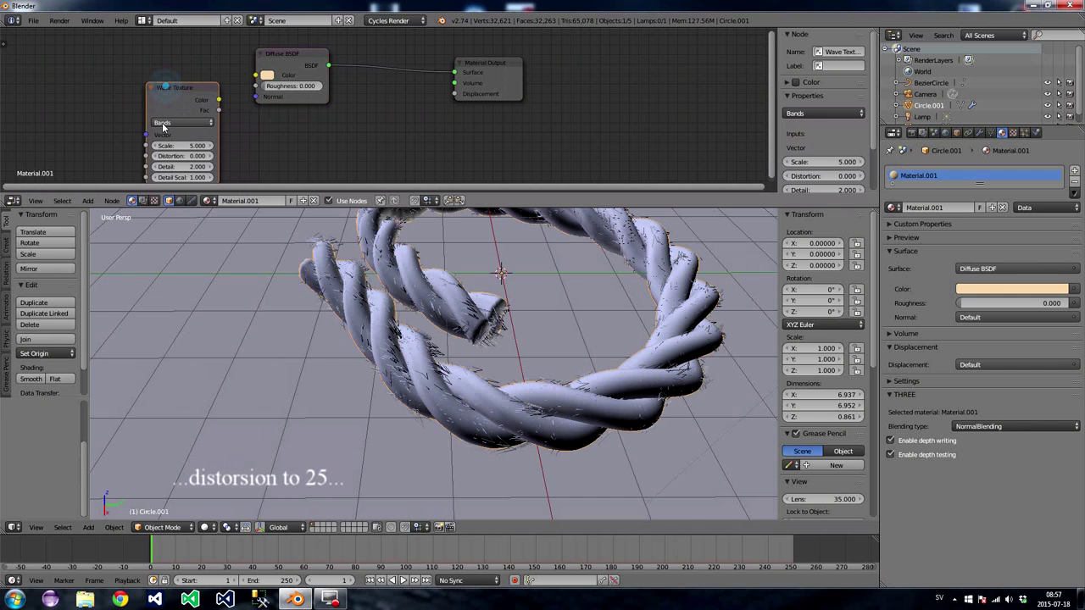
- Set the Wave Texture to Rings with Scale 50, Distortion 25 and Detail 12
left_click(163, 124)
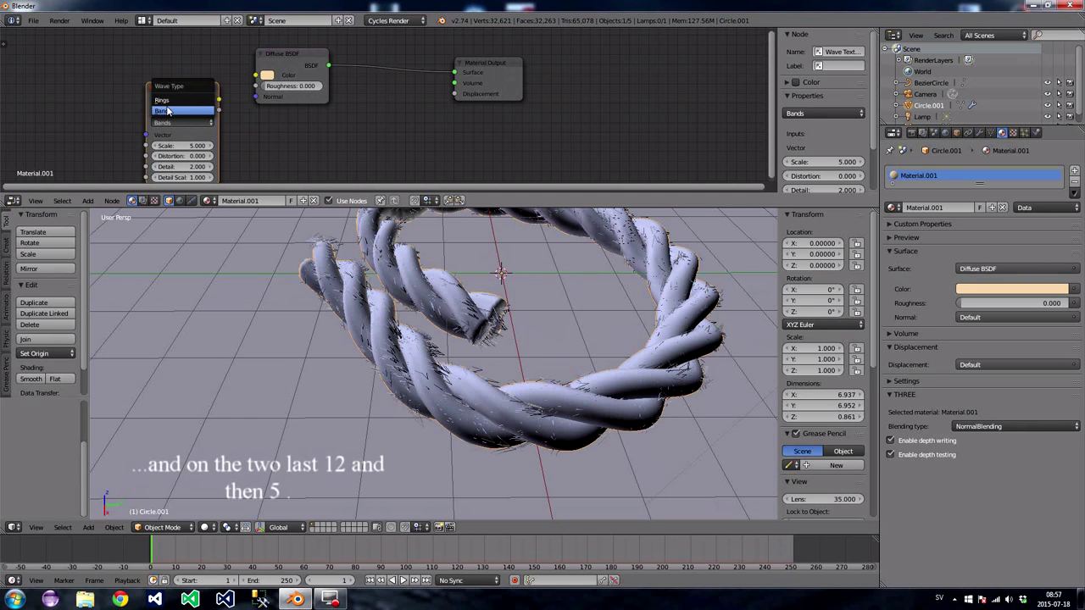
left_click(161, 100)
left_click(178, 146)
type("50")
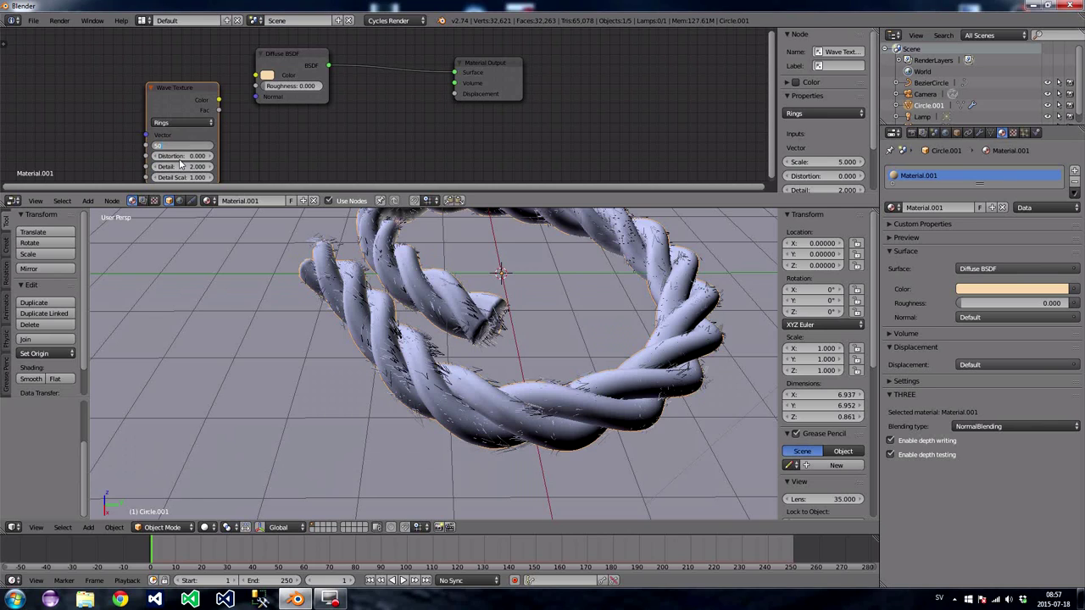
key("Tab")
type("25")
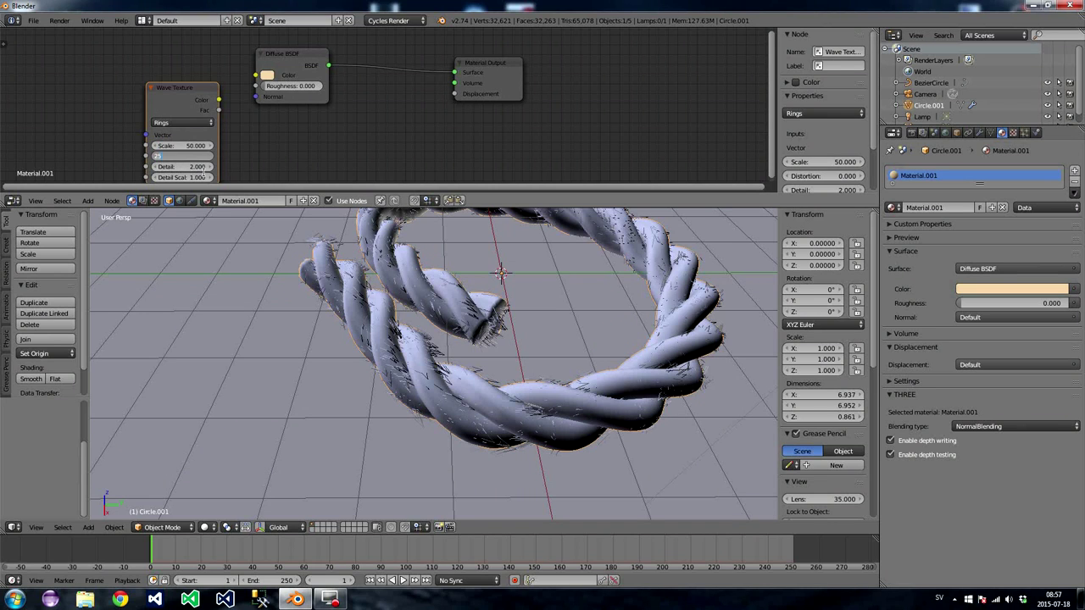
key("Tab")
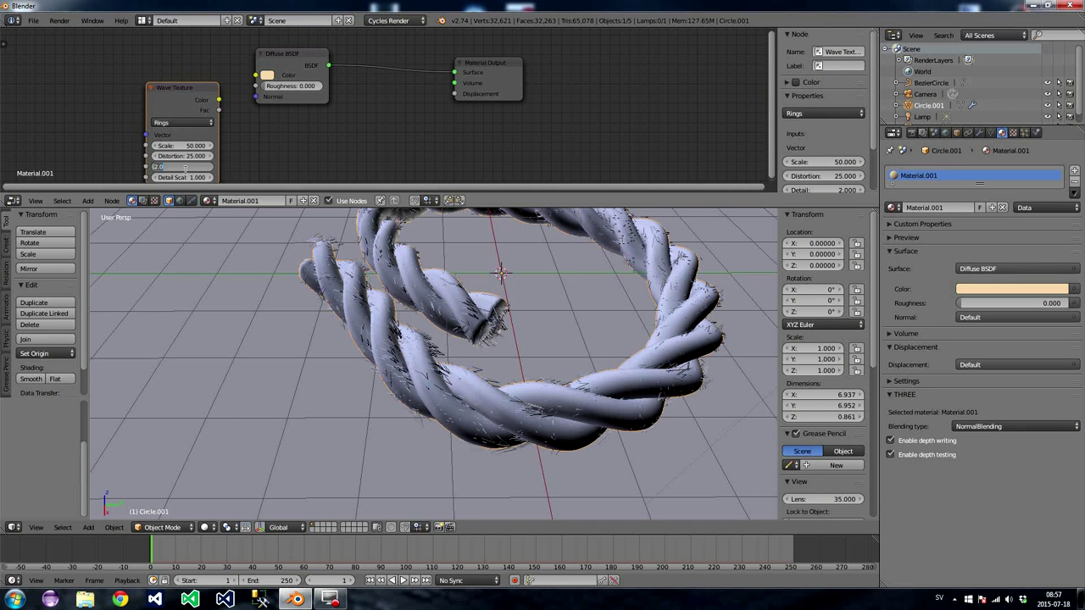
type("12")
key("Return")
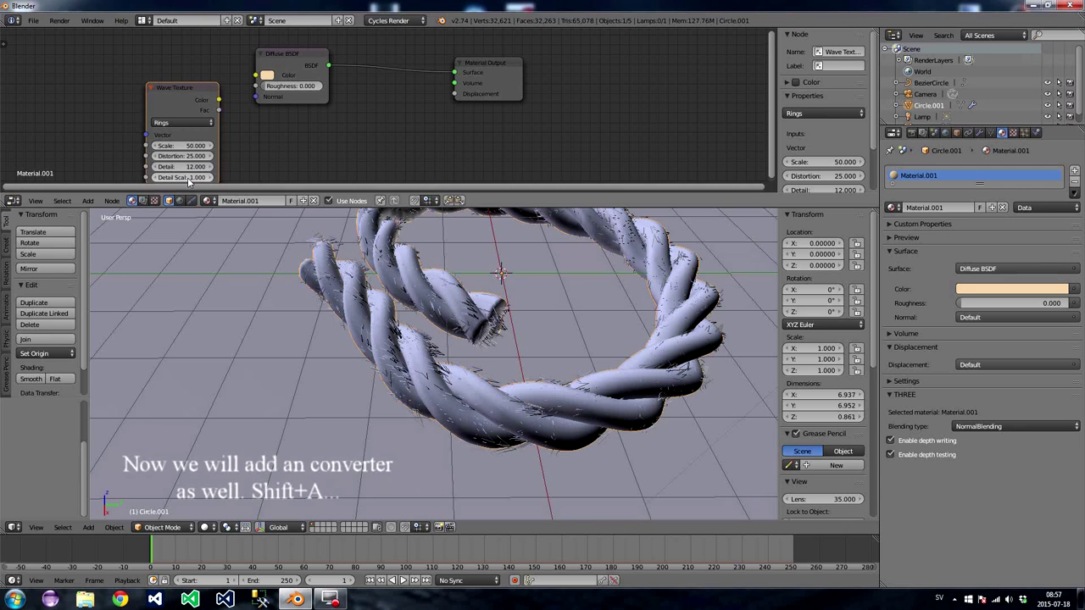
- Set the Wave Texture's Detail Scale to 5
left_click(186, 177)
type("5")
key("Return")
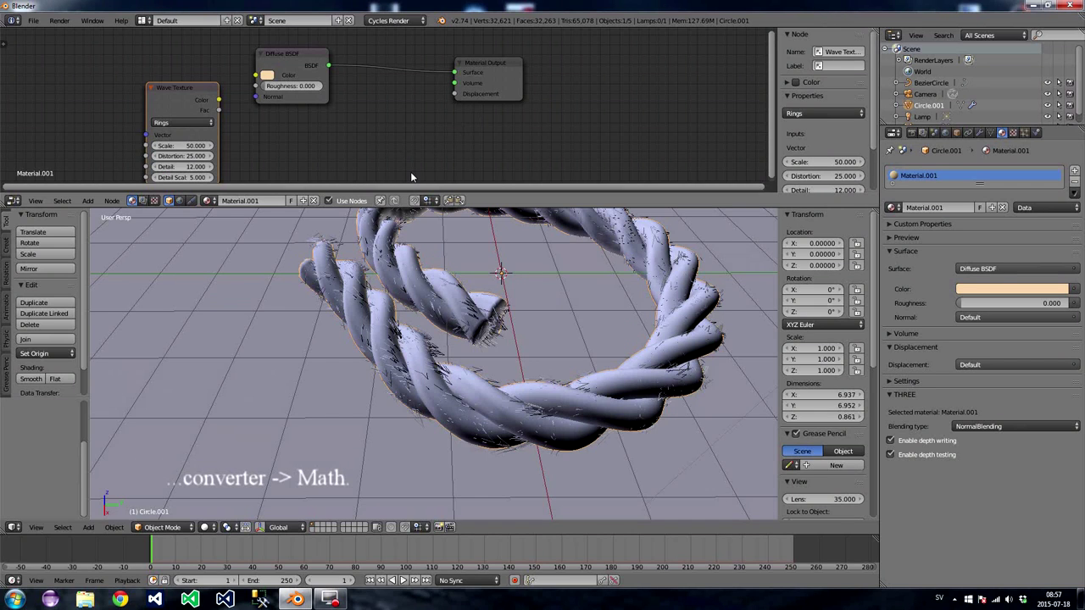
- Add a Math Multiply node linking Wave Texture Color to the Material Output Displacement
key("shift+a")
mouse_move(407, 182)
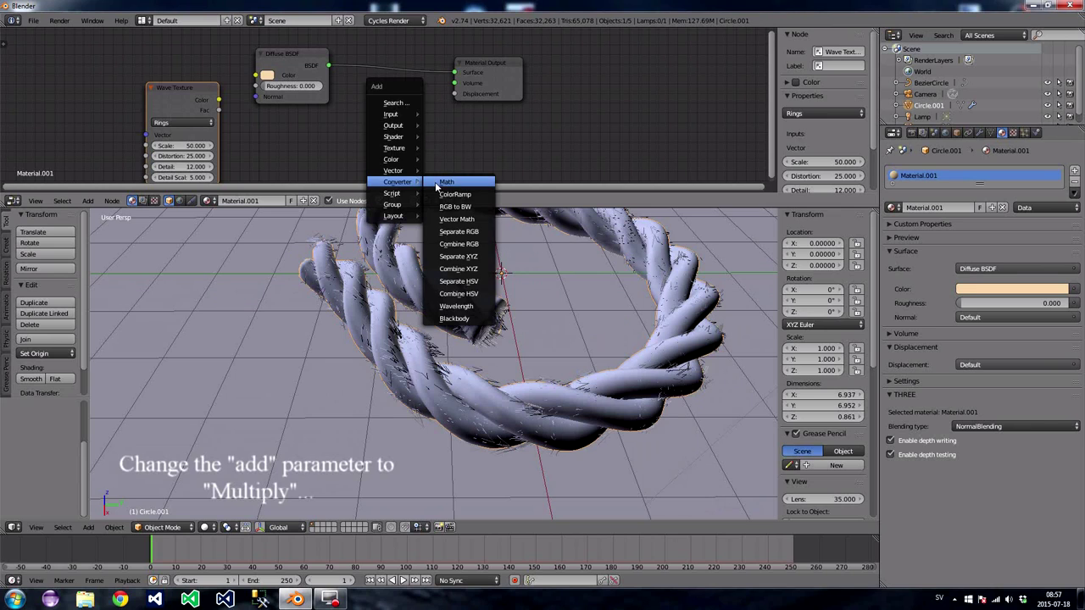
left_click(435, 181)
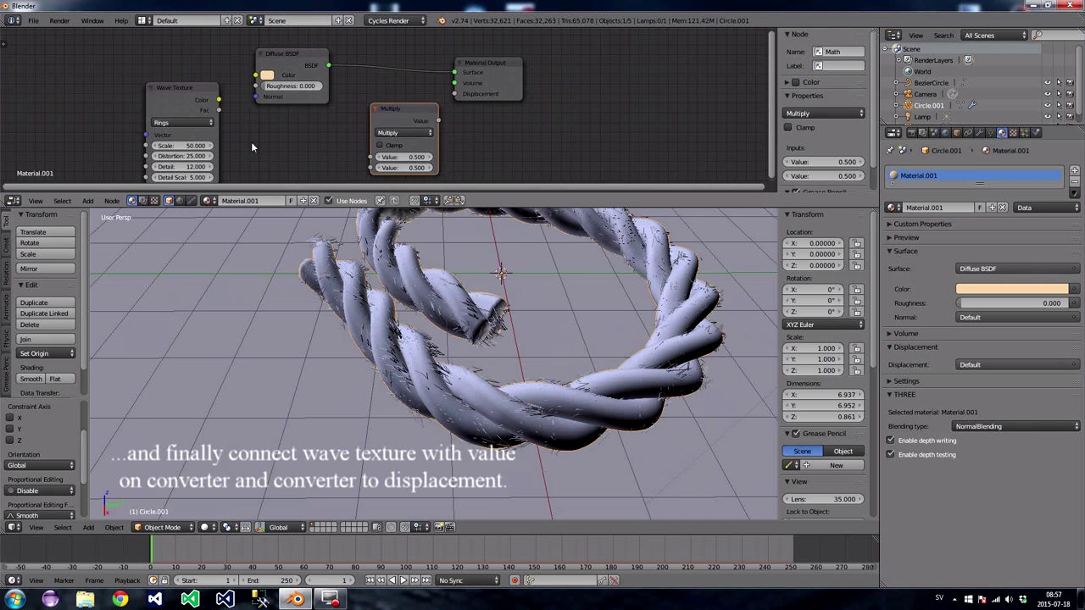
left_click_drag(218, 99, 278, 153)
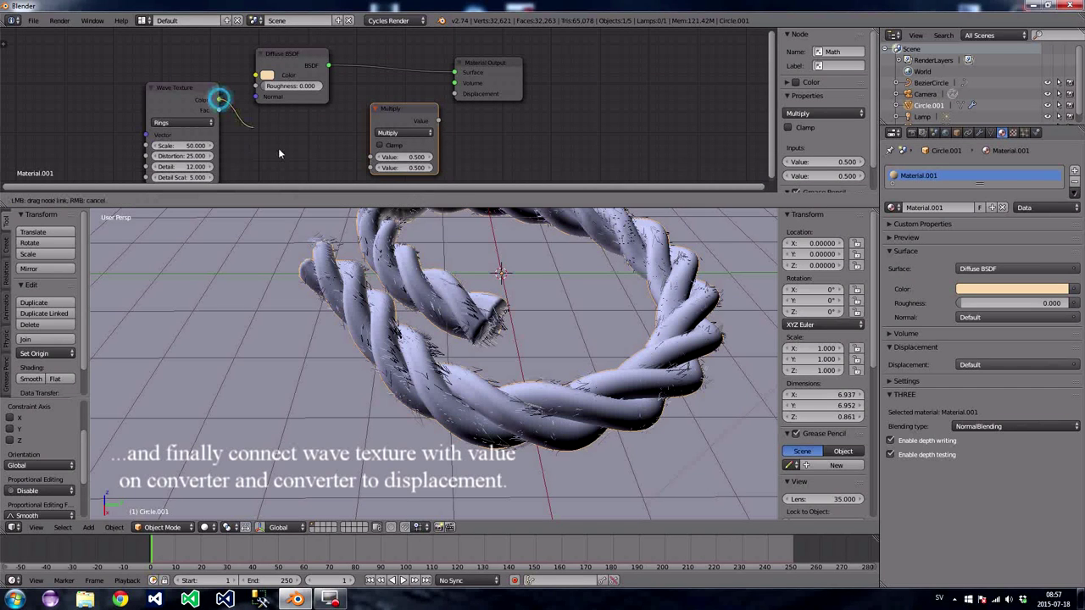
left_click_drag(278, 153, 371, 157)
left_click_drag(438, 120, 453, 97)
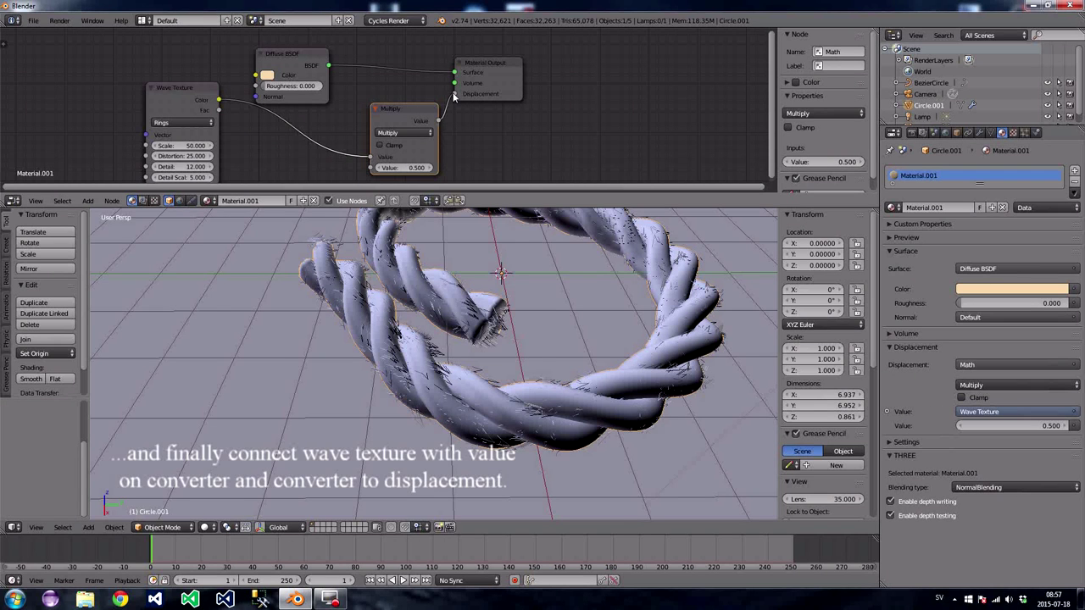
left_click(204, 527)
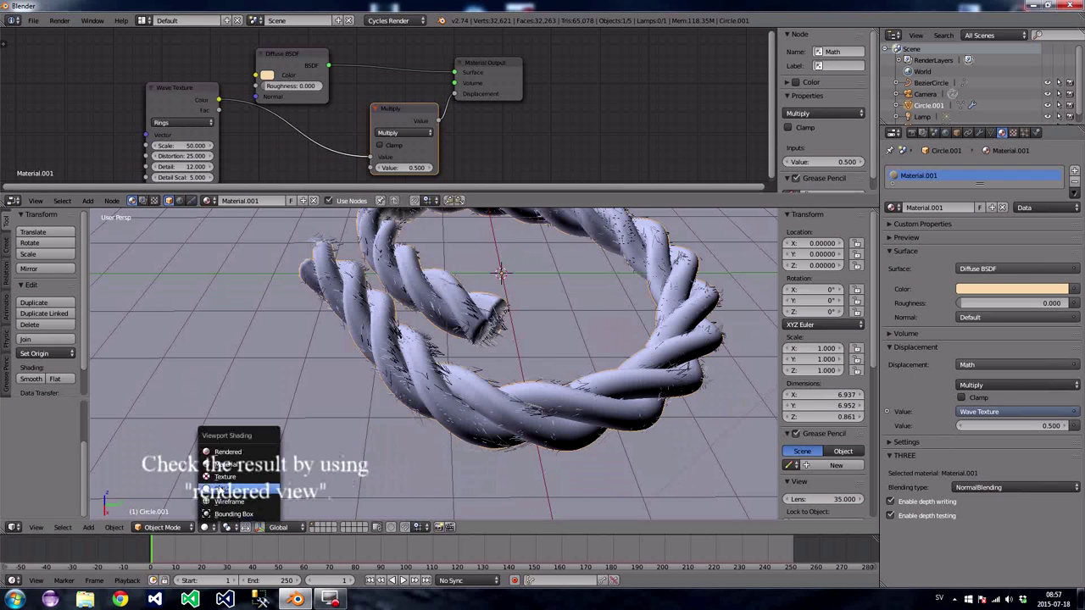
left_click(226, 453)
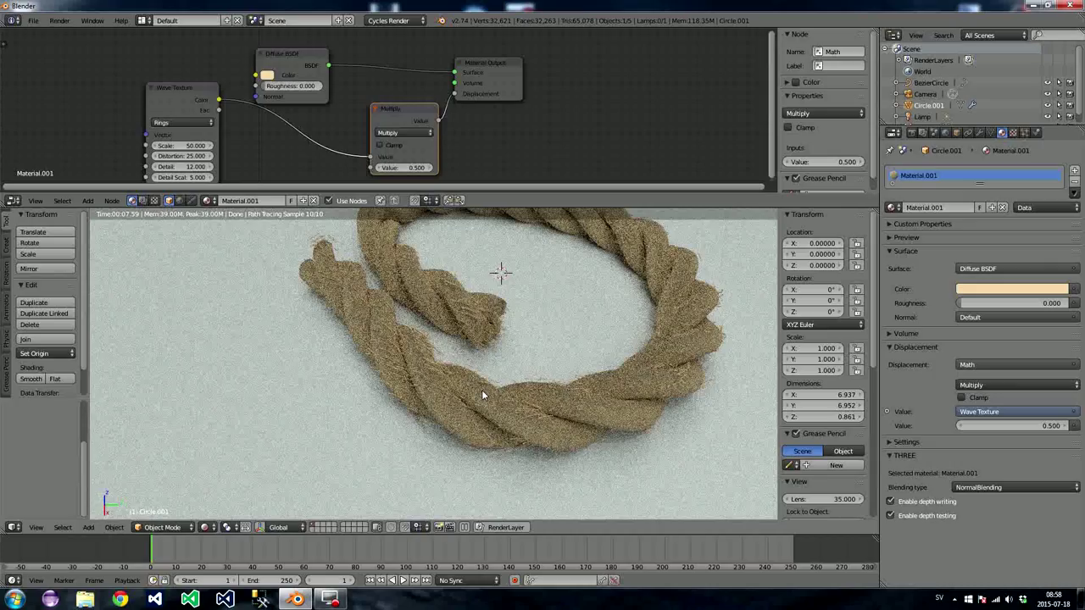
key("shift+z")
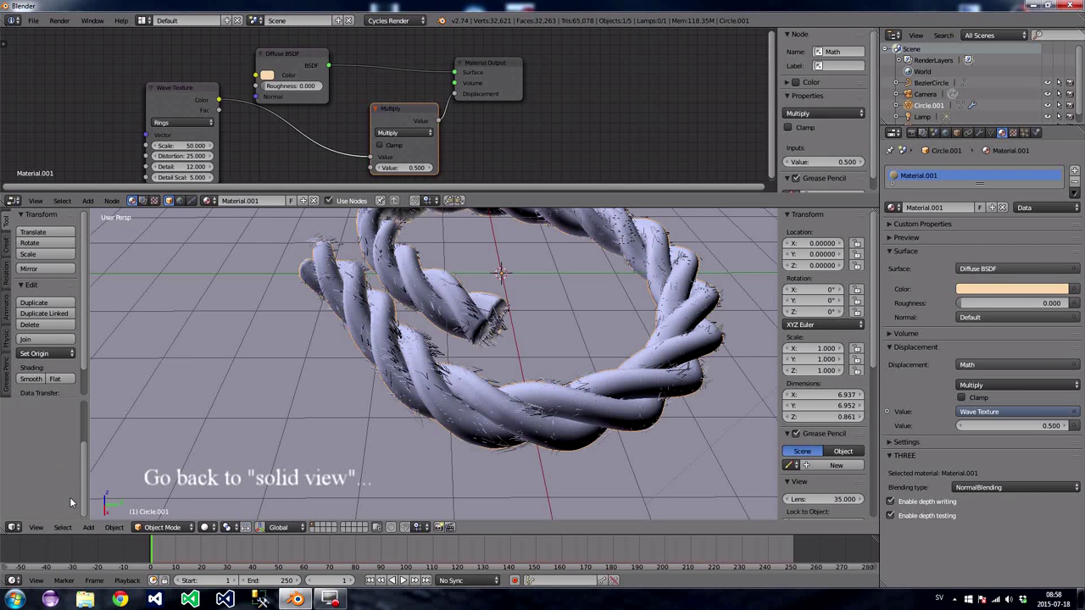
- From the camera view, move the floor plane along Y and then X under the rope
key("KP_0")
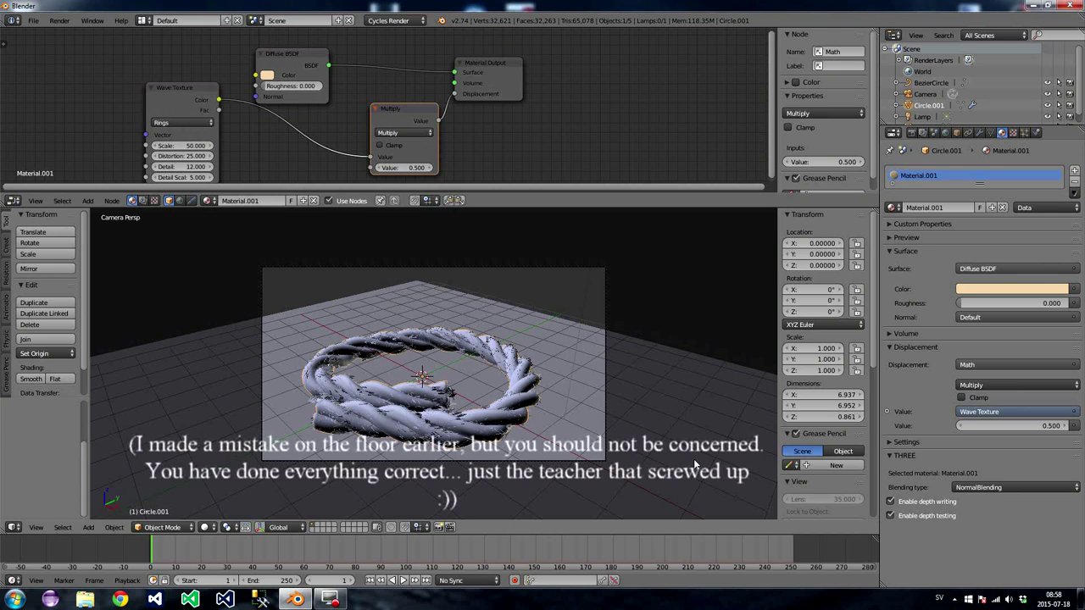
right_click(694, 419)
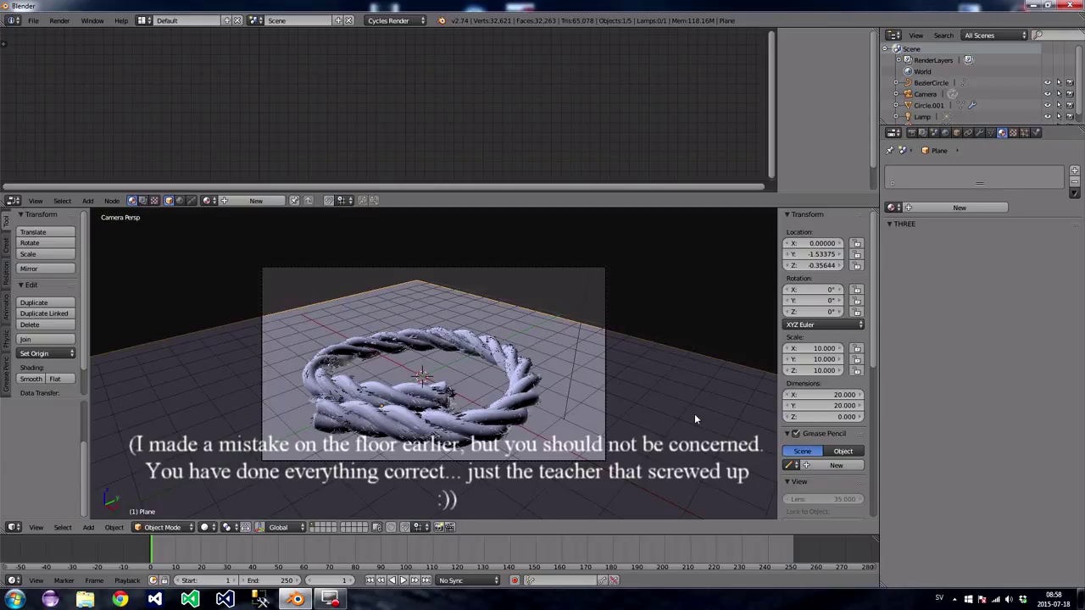
key("g")
key("y")
left_click(693, 485)
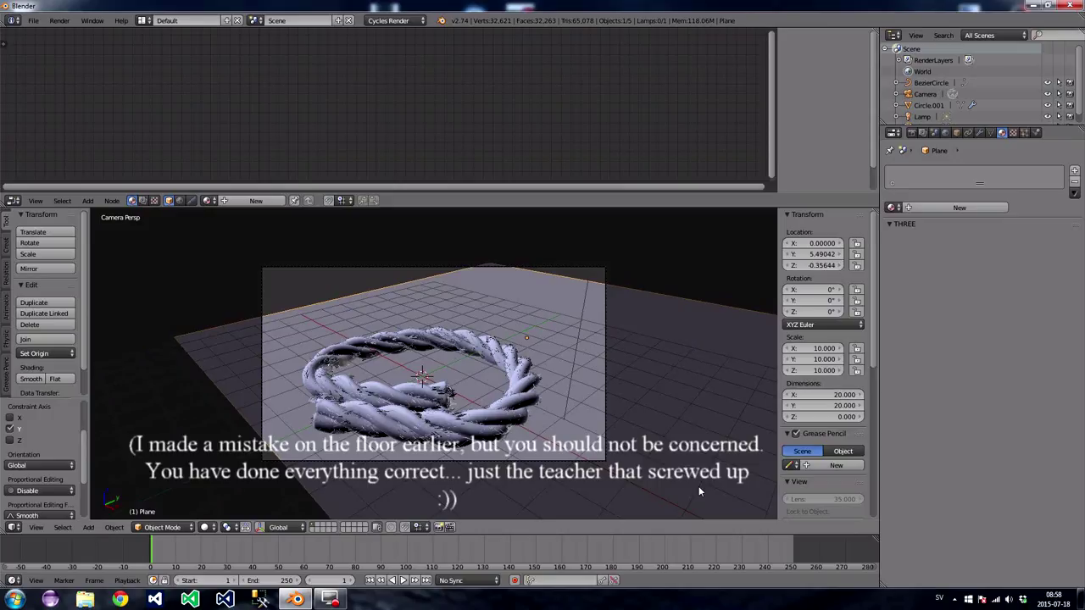
key("g")
key("x")
left_click(632, 435)
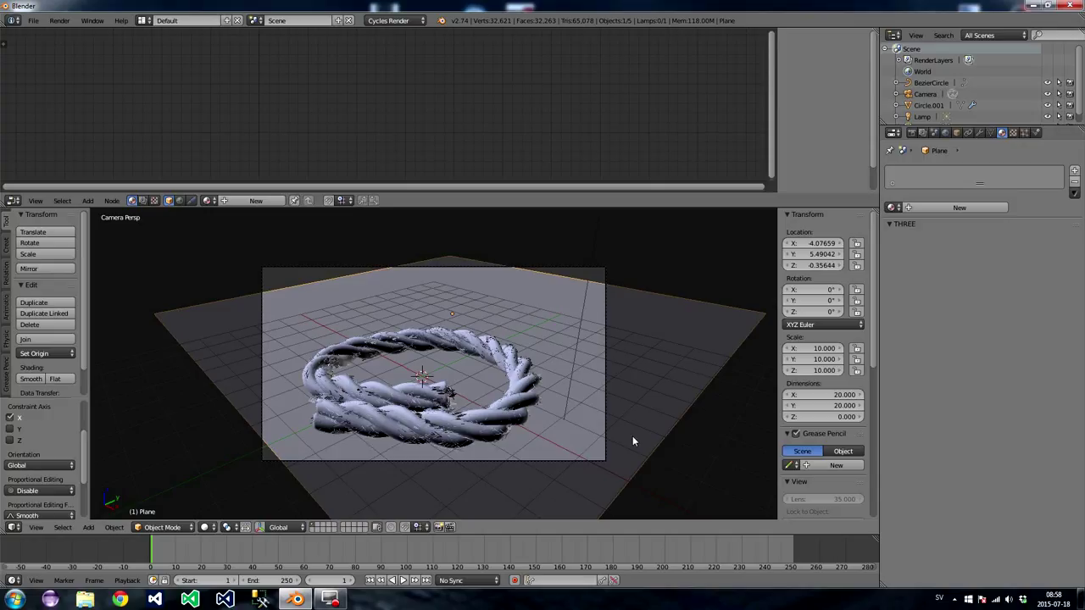
- Scale the floor plane by a factor of 2
key("s")
key("2")
key("Return")
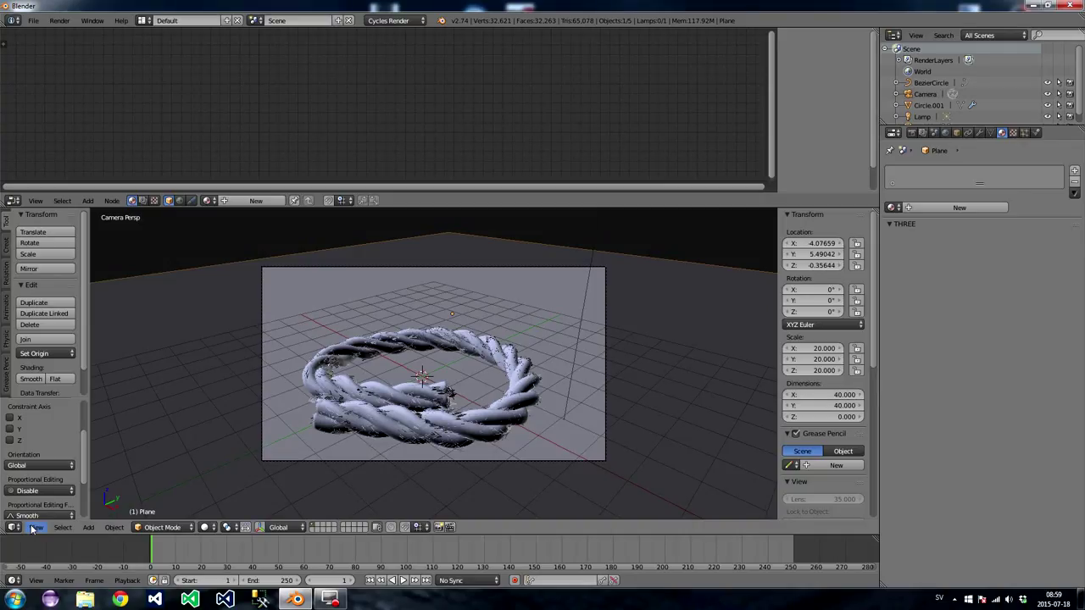
- Give the floor plane a new material, Material.002, with Diffuse colour lowered to grey 0.518, and tidy its nodes
left_click(914, 211)
left_click(277, 110)
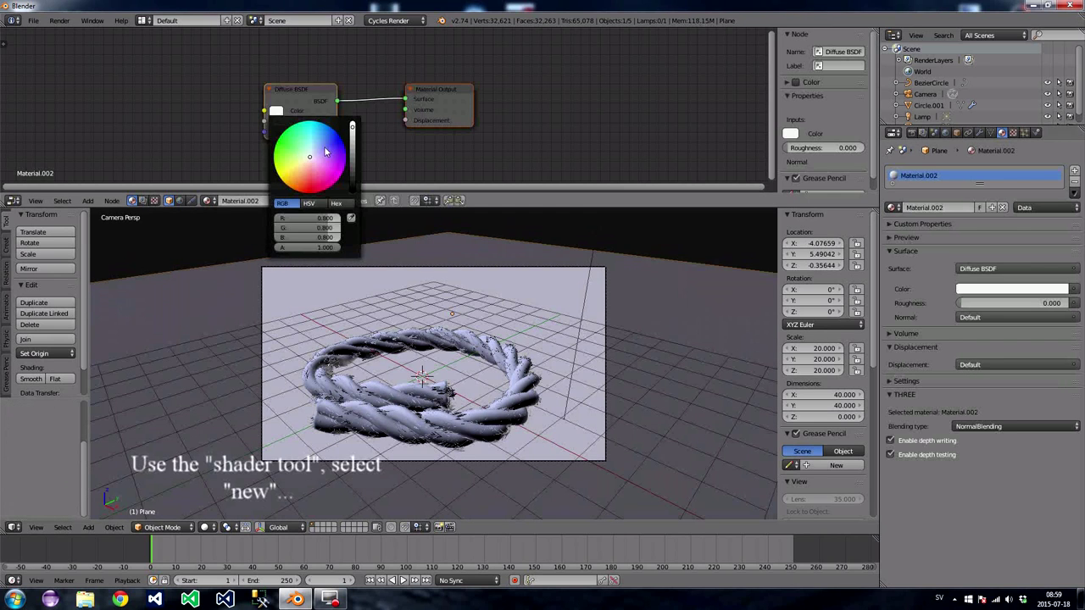
left_click_drag(352, 125, 353, 128)
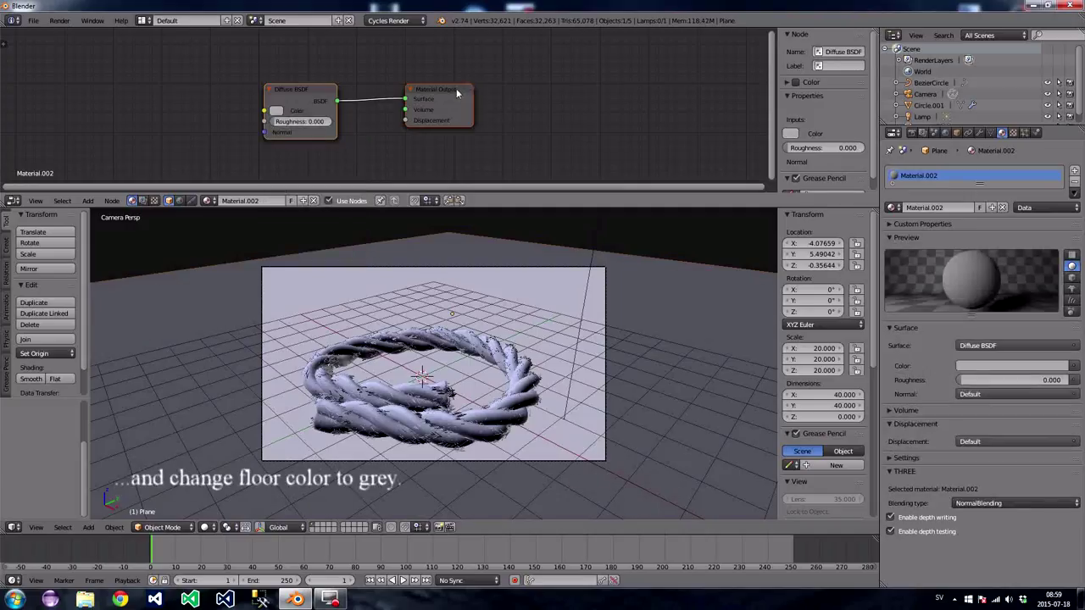
left_click_drag(456, 91, 564, 103)
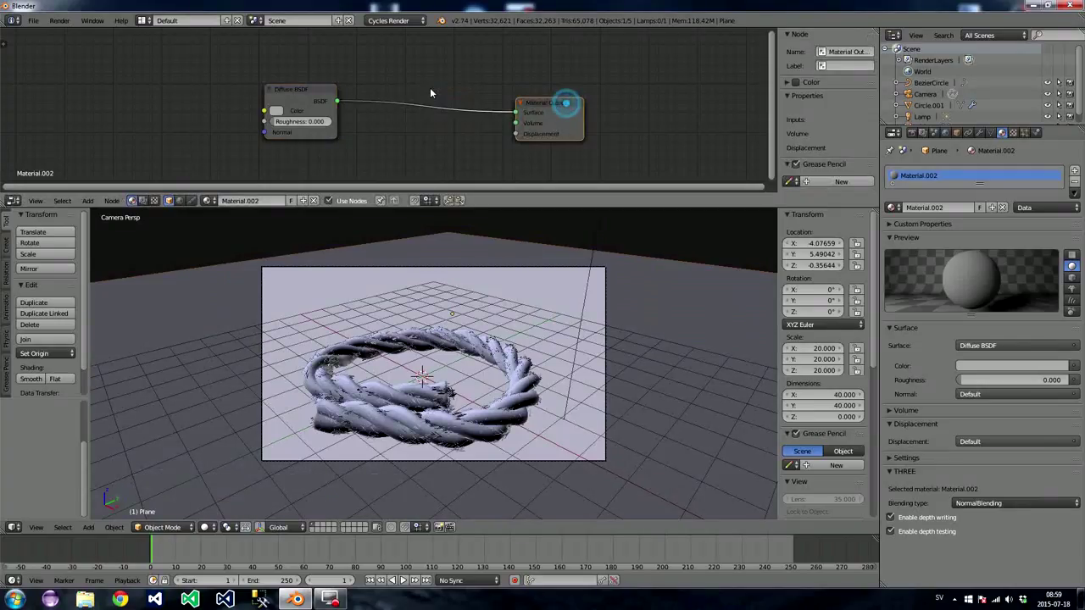
left_click_drag(292, 89, 354, 67)
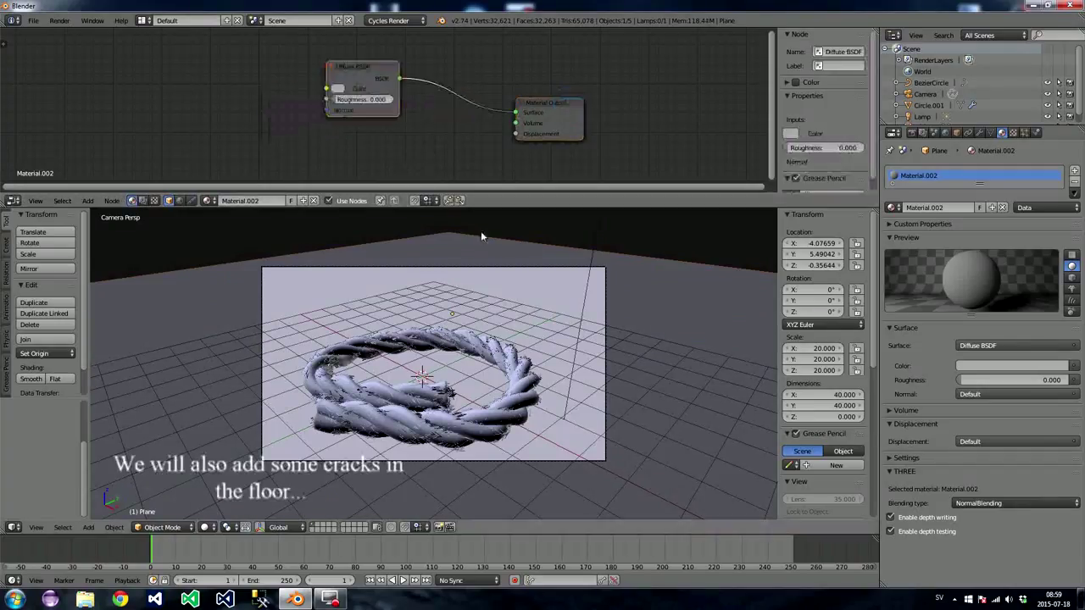
- Add a Multiply Math node and a Voronoi Texture, linking Voronoi Color into the Multiply value
key("shift+a")
left_click(425, 146)
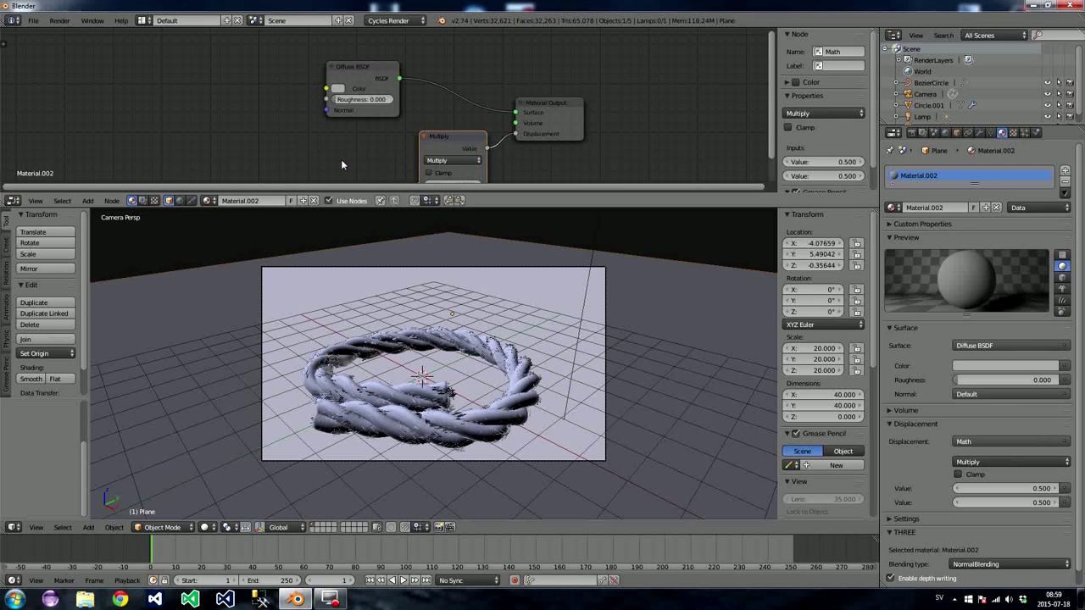
key("shift+a")
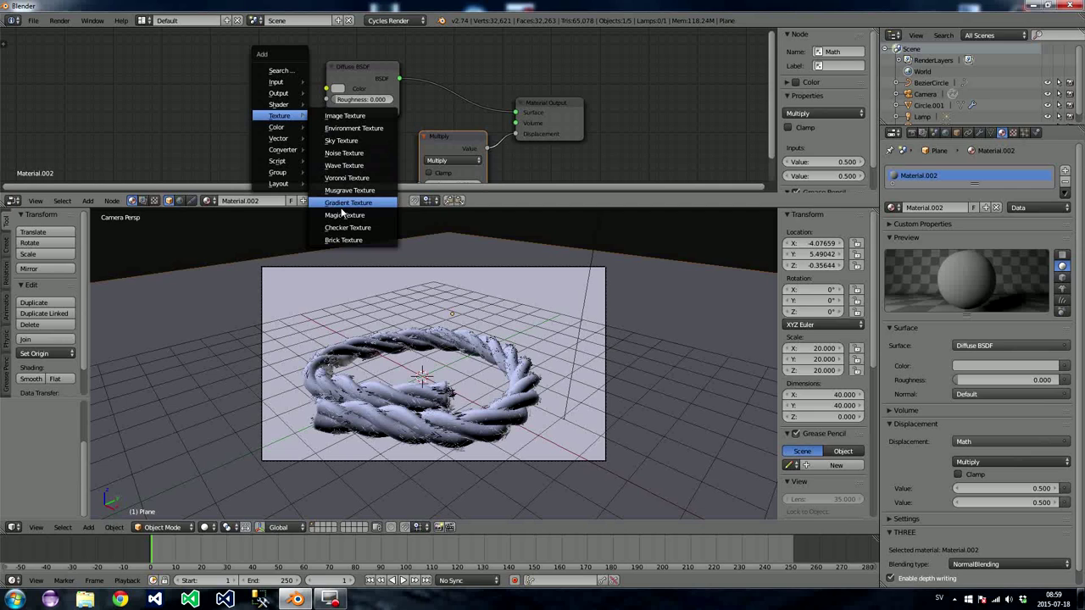
left_click(346, 181)
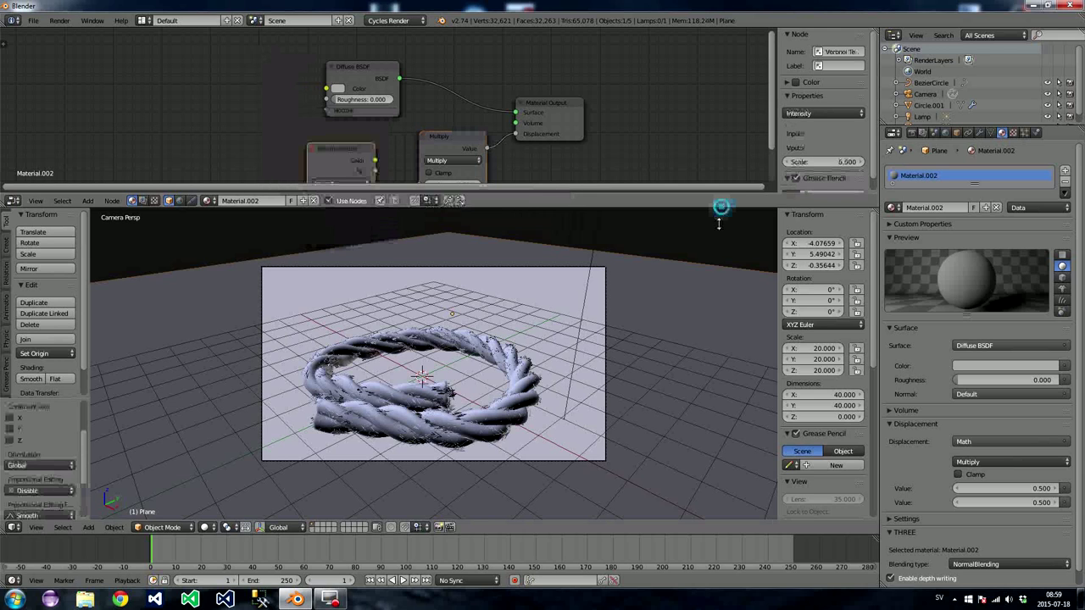
left_click_drag(719, 222, 716, 242)
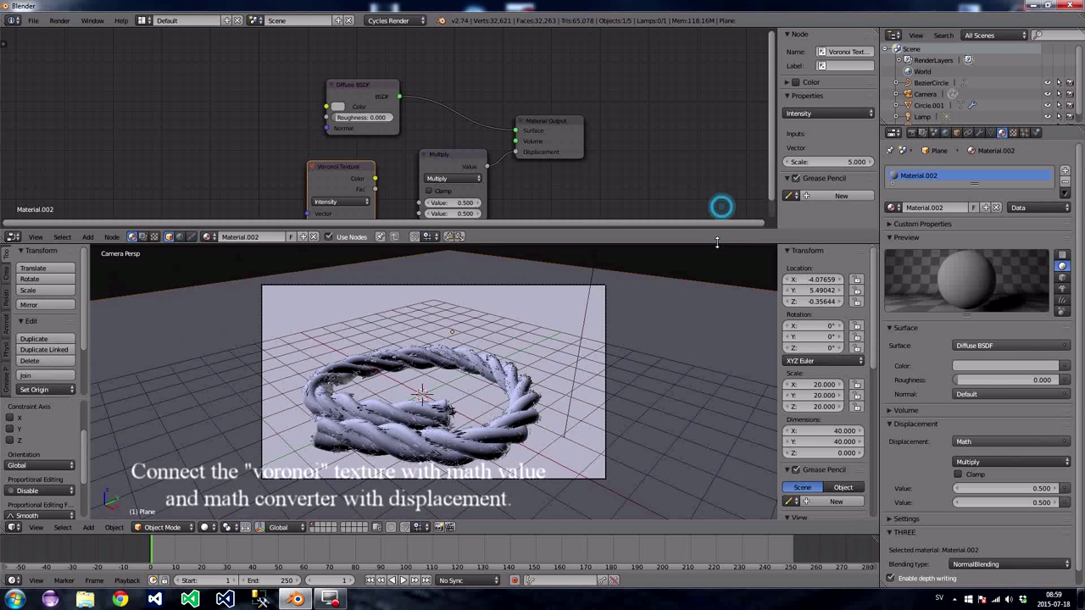
left_click_drag(716, 243, 716, 265)
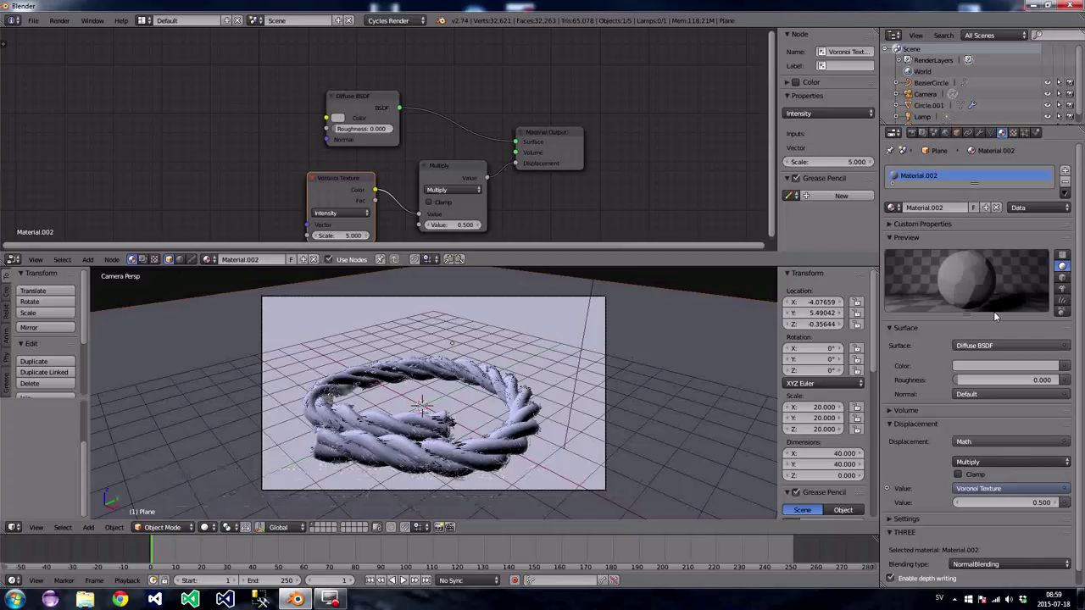
key("g")
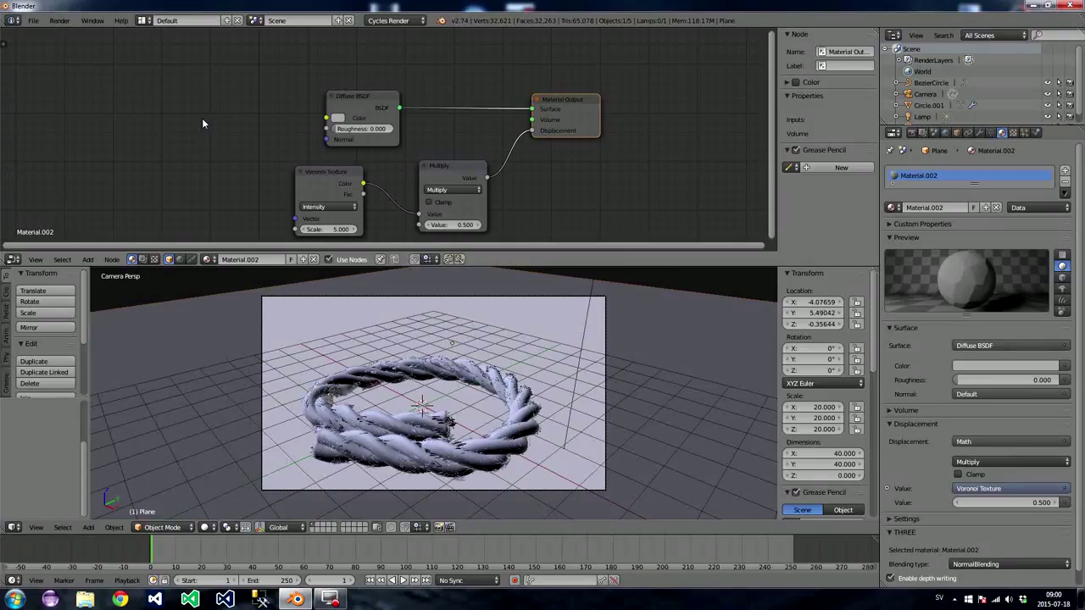
key("shift+a")
mouse_move(208, 103)
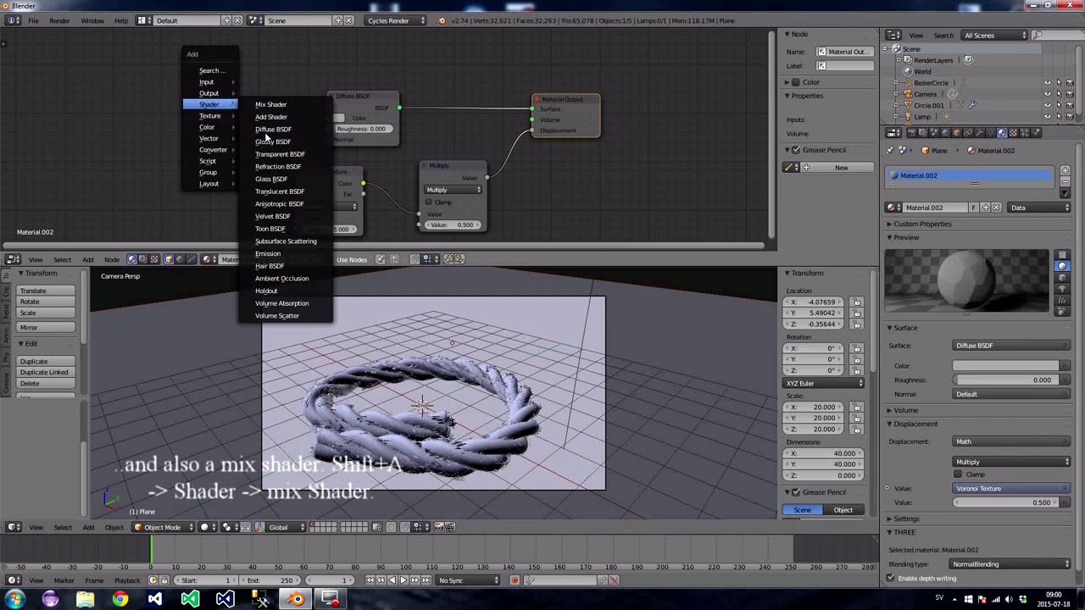
- Add a second Diffuse BSDF and insert a Mix Shader into the Surface link, feeding the new diffuse into it
left_click(265, 128)
left_click(238, 80)
key("shift+a")
mouse_move(457, 66)
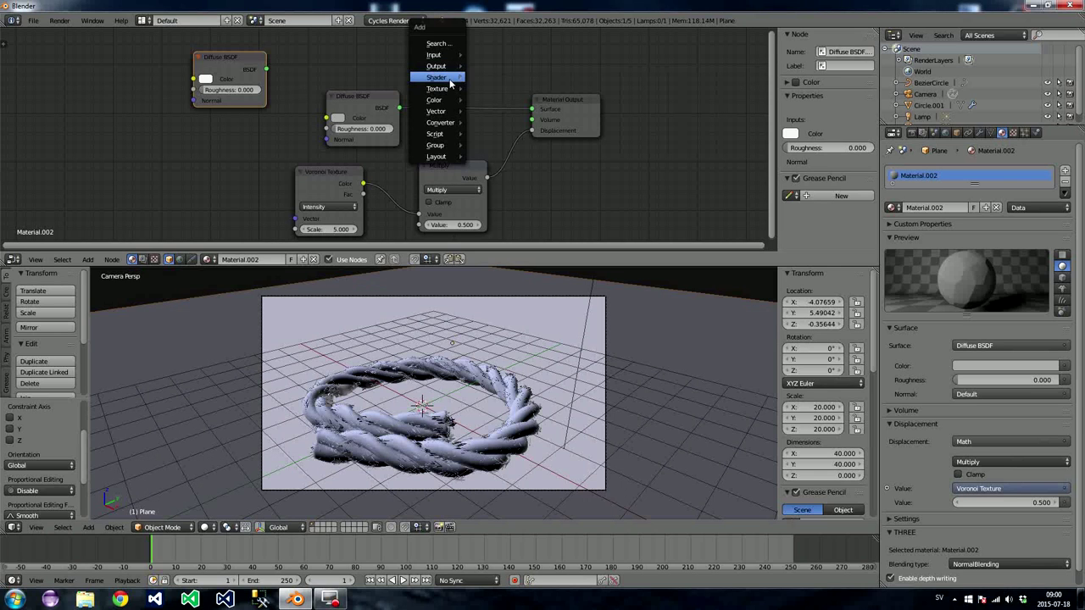
left_click(490, 77)
left_click(436, 61)
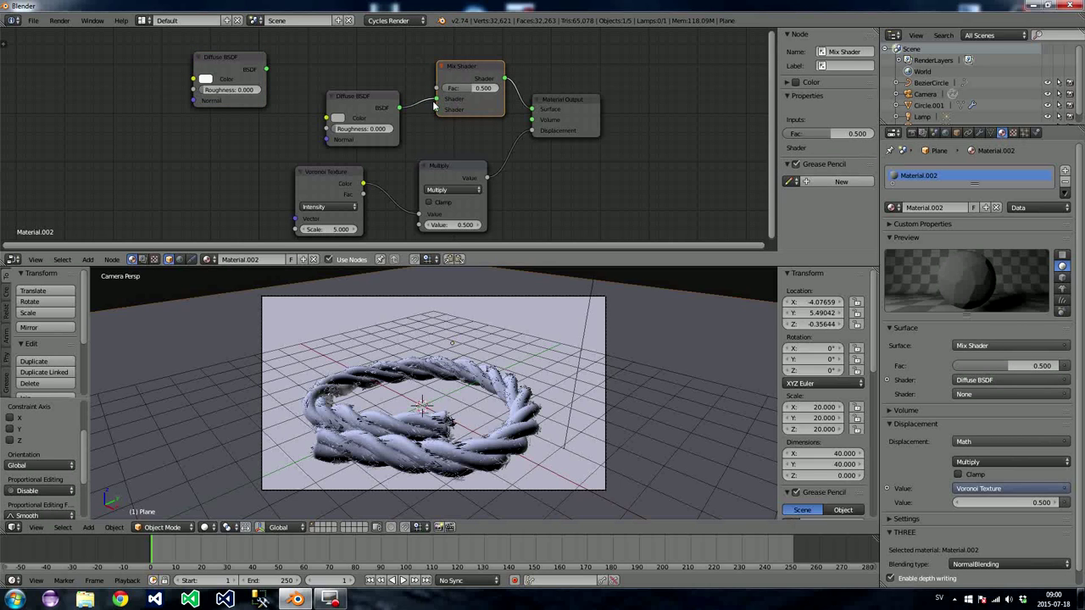
left_click_drag(435, 108, 266, 69)
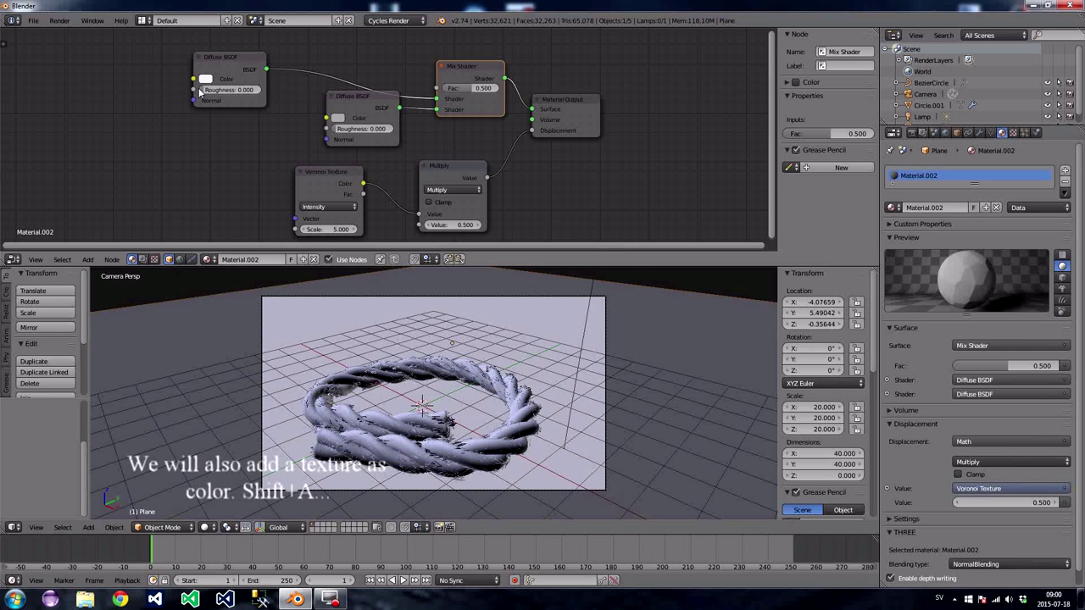
- Colour the second Diffuse BSDF with a Musgrave Texture at Detail 1, then preview in rendered shading
key("shift+a")
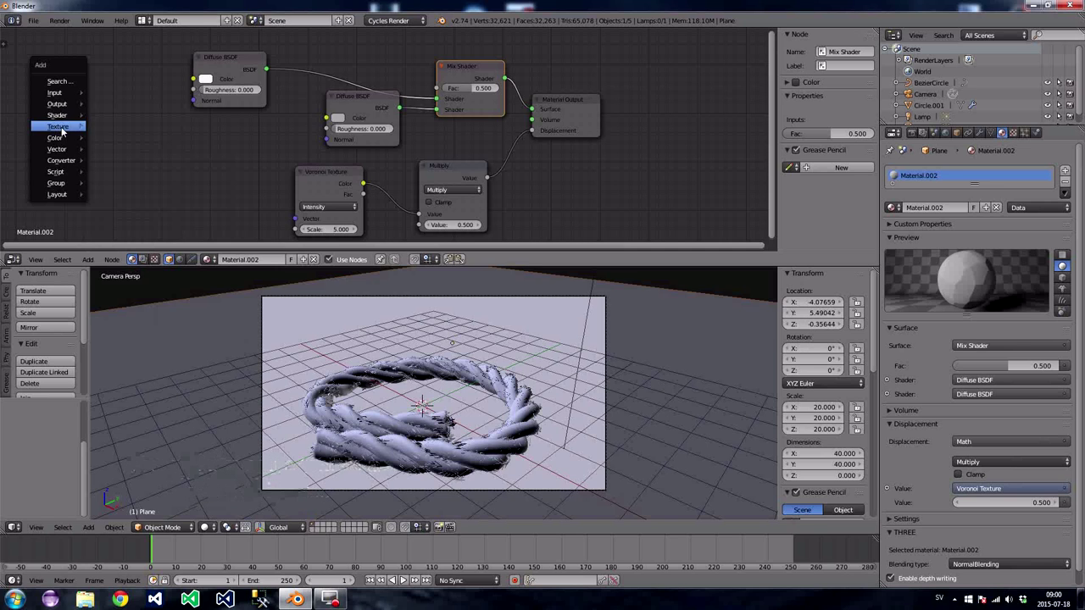
mouse_move(61, 128)
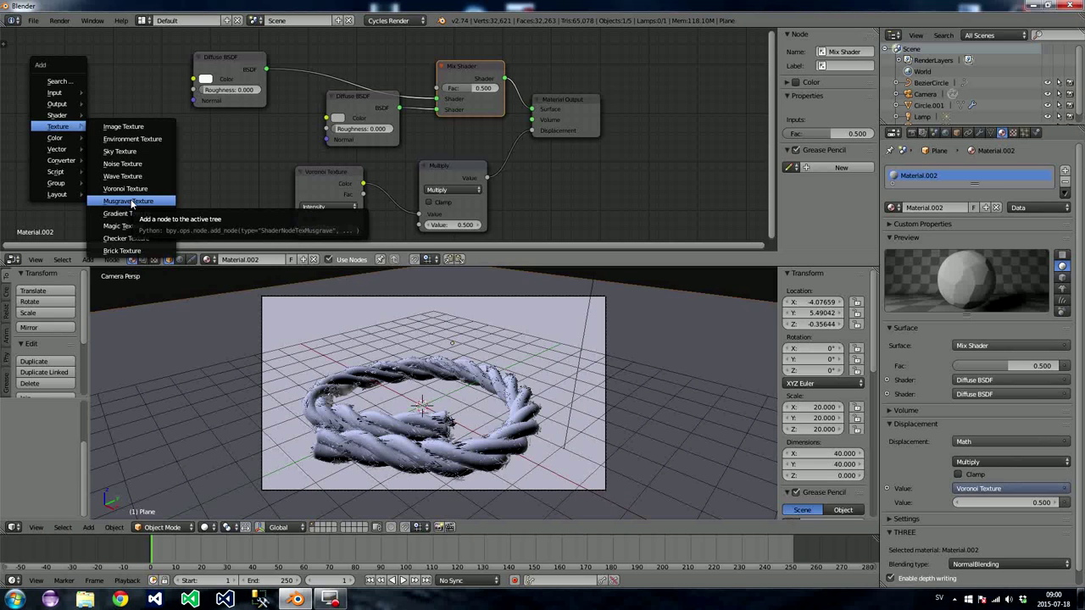
left_click(131, 202)
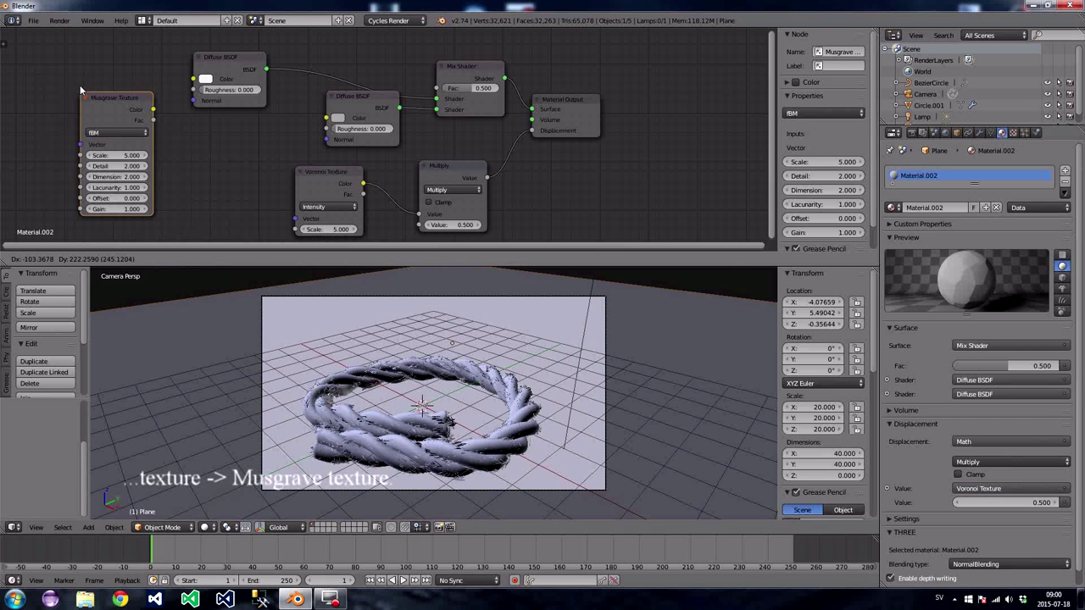
left_click(52, 58)
left_click_drag(123, 78, 193, 79)
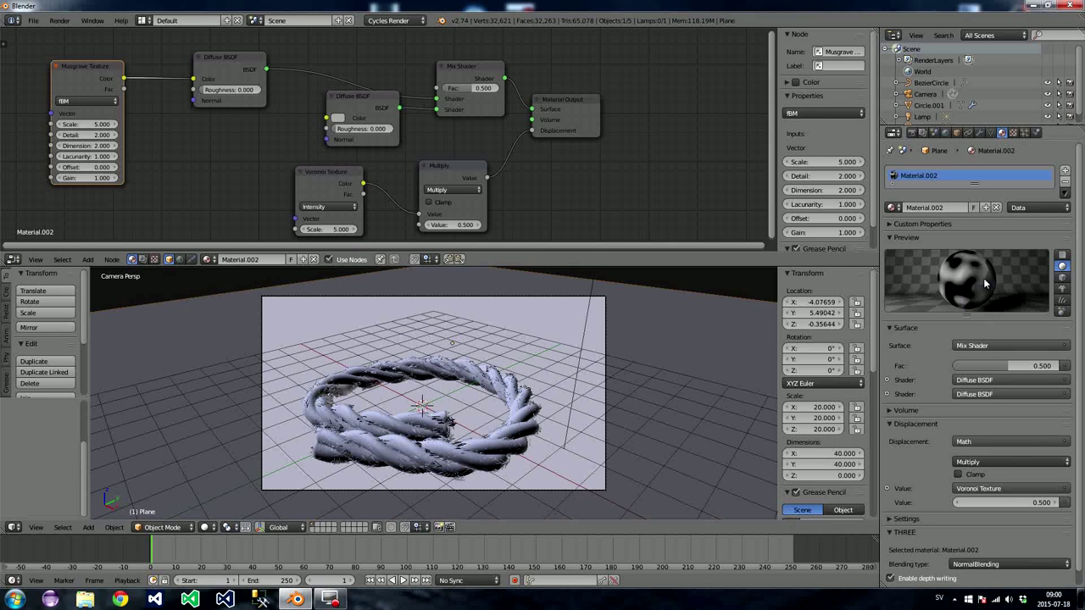
left_click(85, 134)
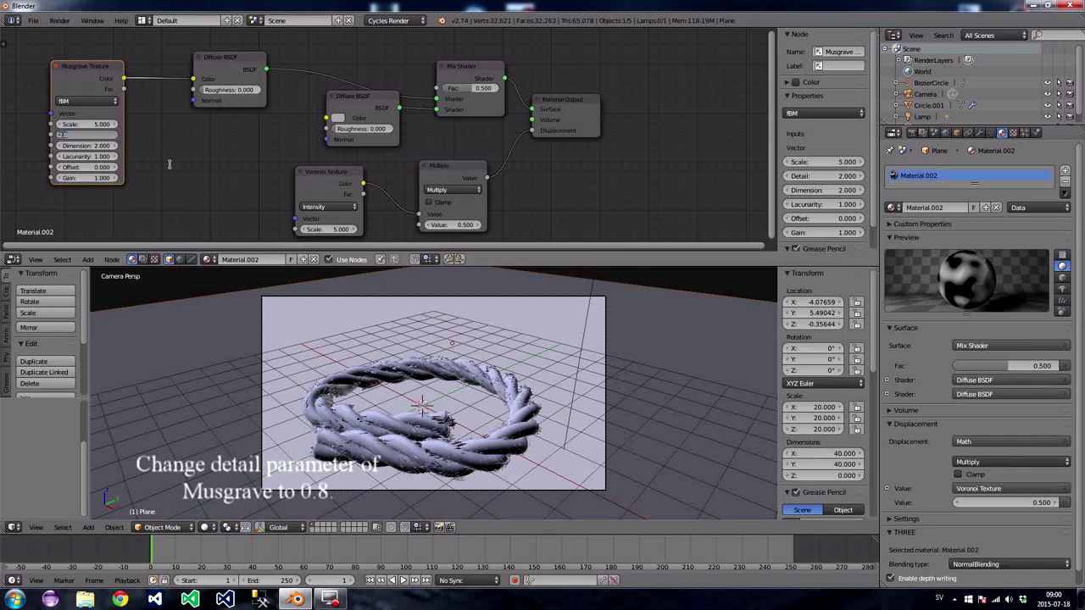
type("1")
key("Return")
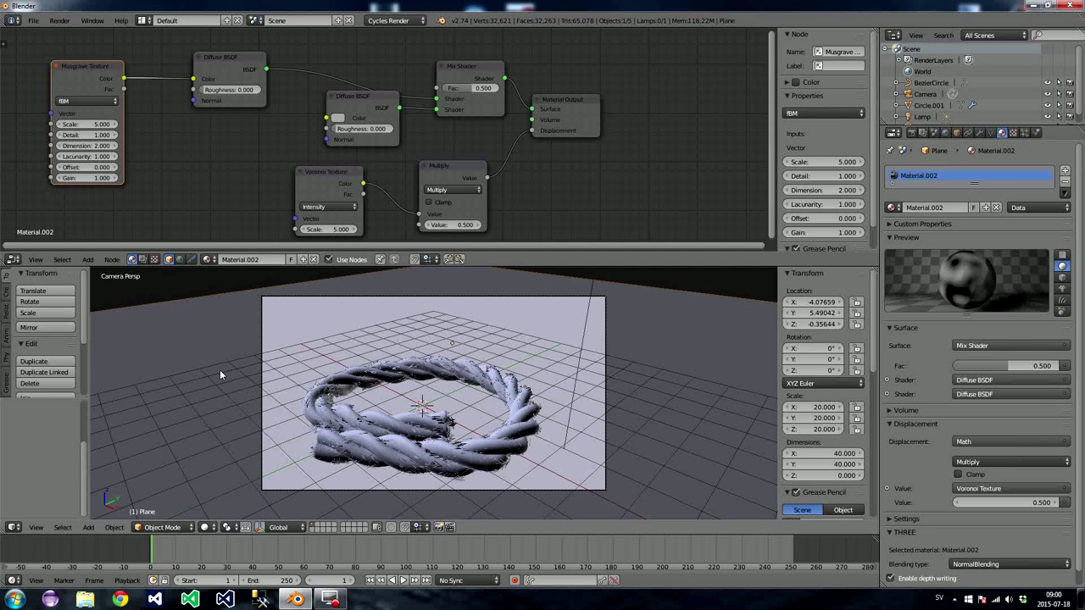
left_click(204, 527)
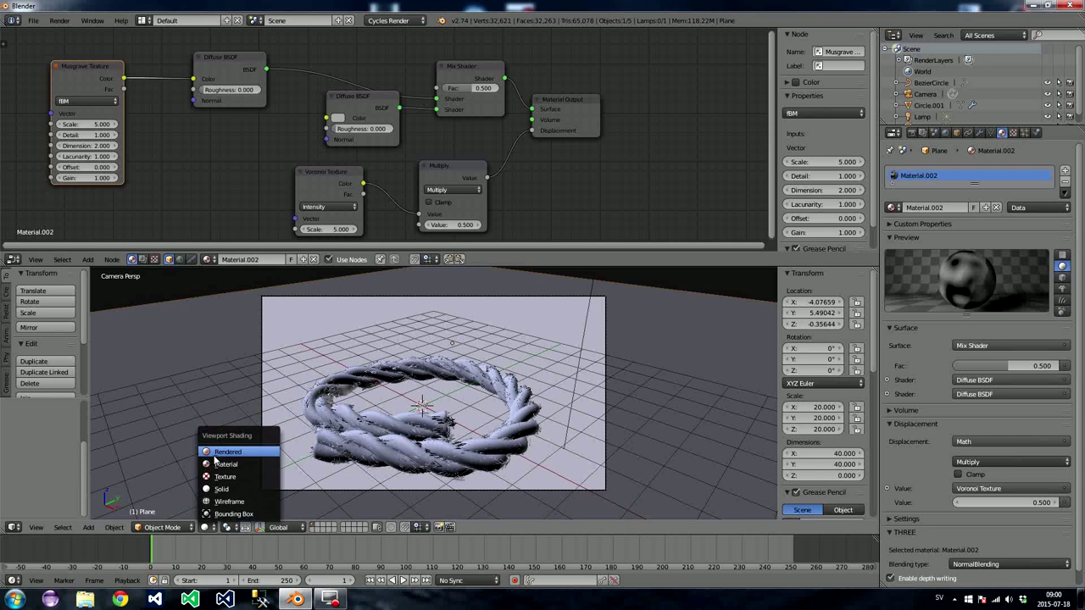
left_click(222, 453)
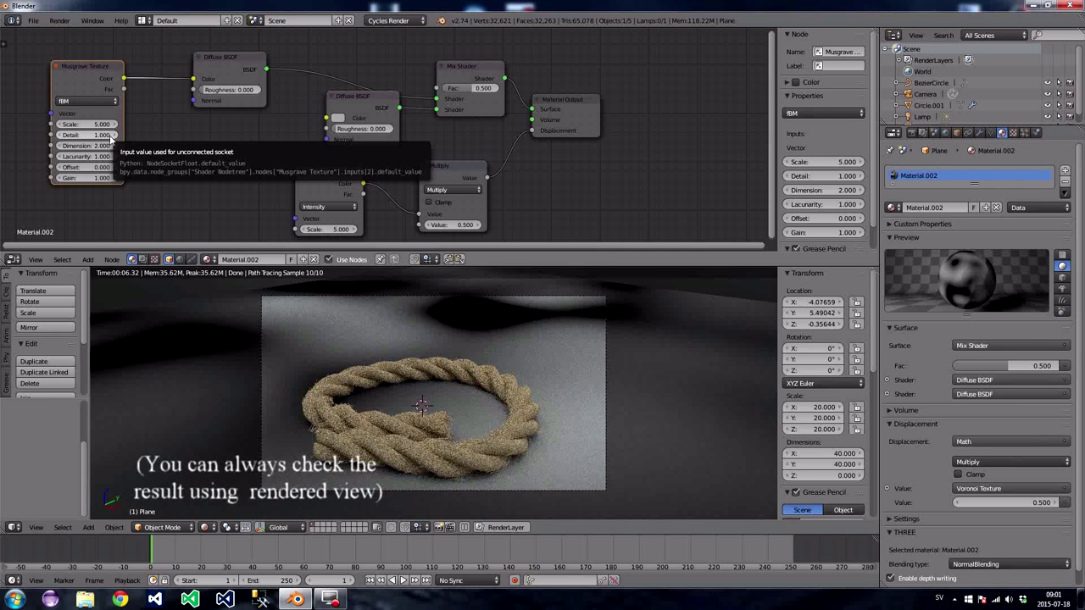
- Set Musgrave Detail to 0.800 and Mix Shader Fac to 0.764, return to solid shading, and select the rope
left_click_drag(111, 140, 139, 139)
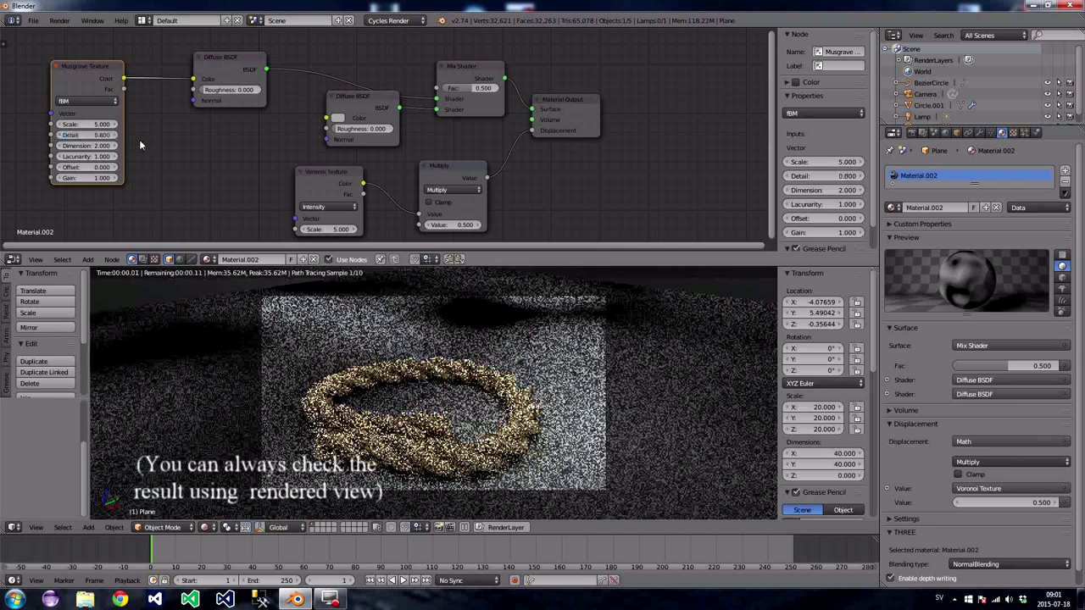
left_click_drag(464, 88, 484, 87)
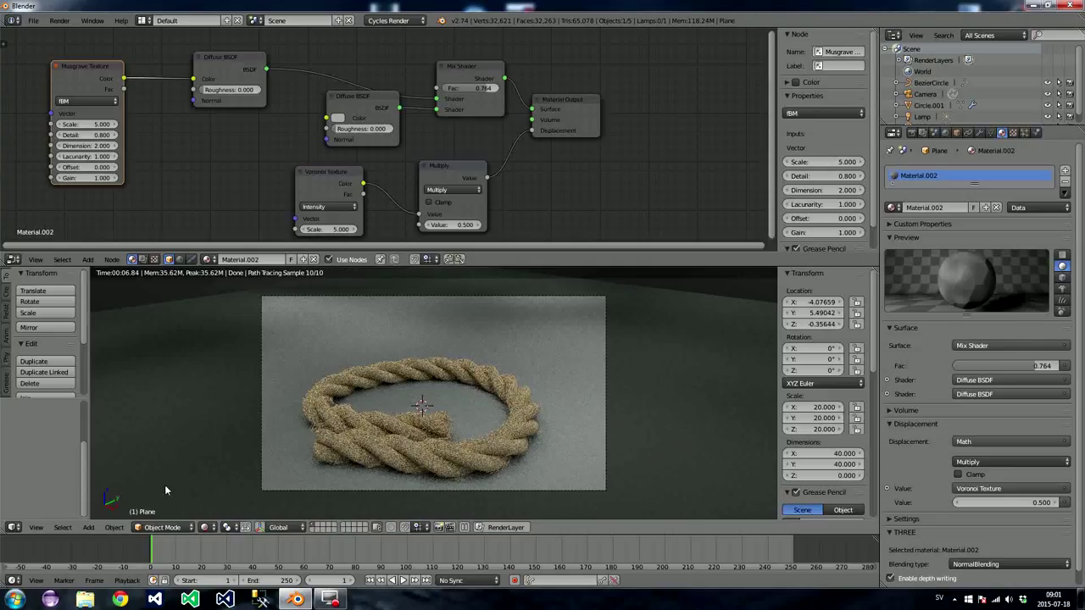
key("shift+z")
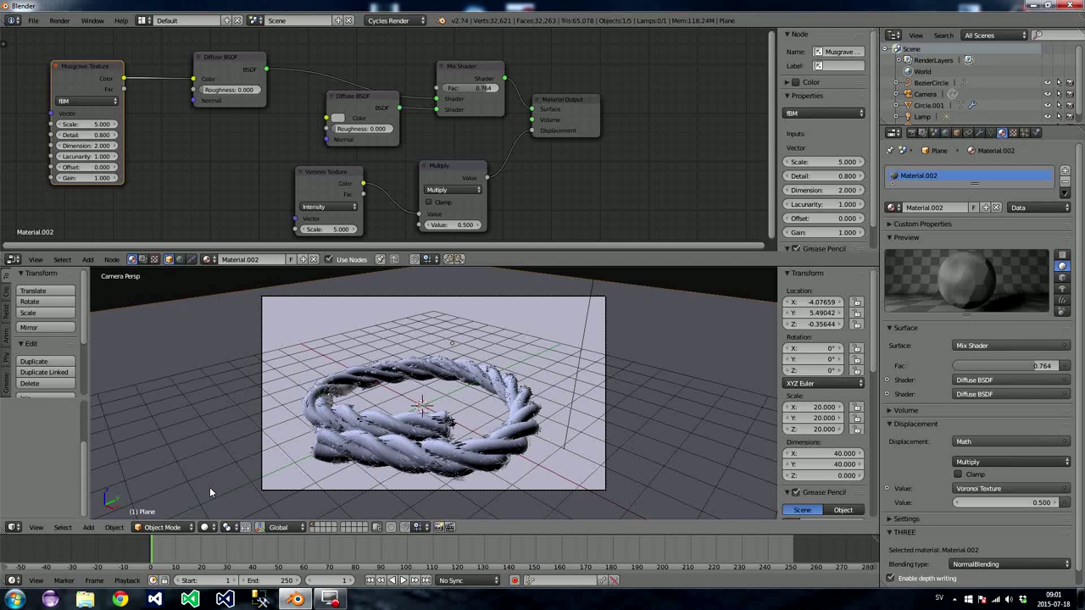
right_click(357, 454)
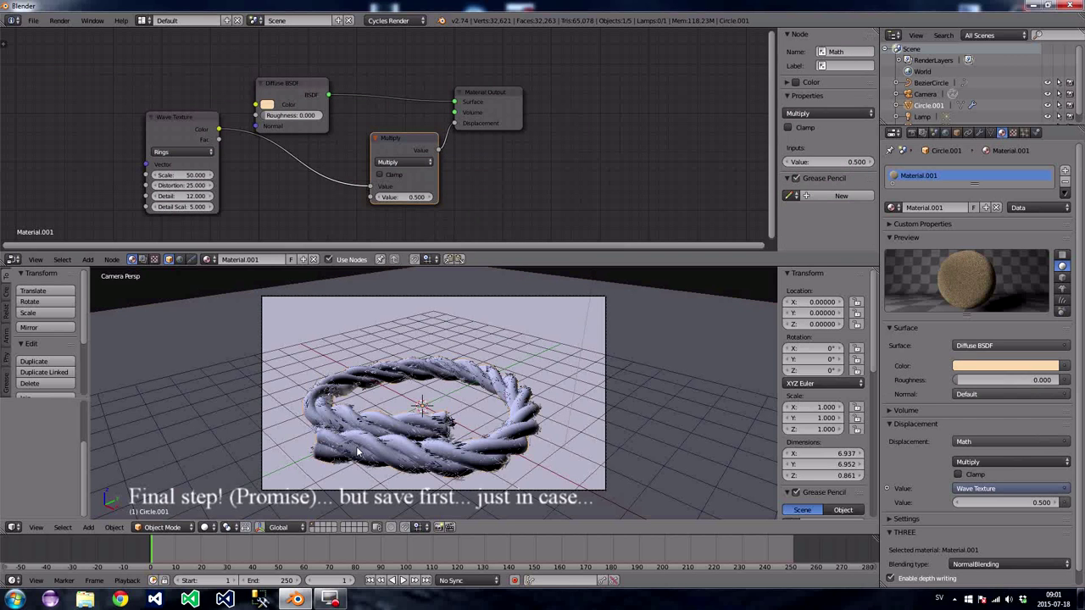
- Add a Subdivision Surface modifier to the rope with viewport level 2
left_click(34, 21)
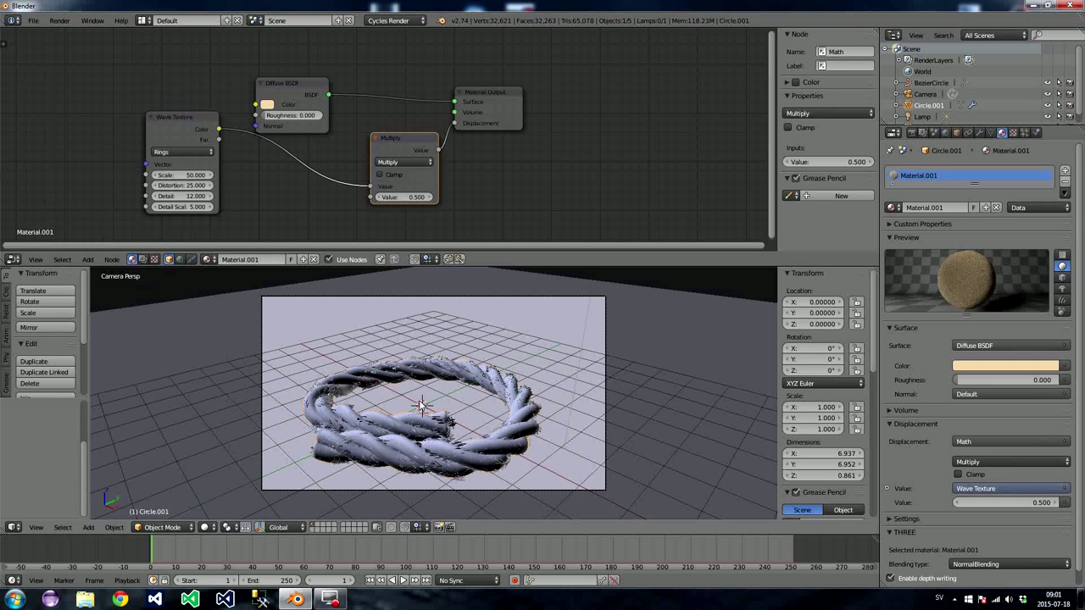
left_click(980, 134)
left_click(932, 170)
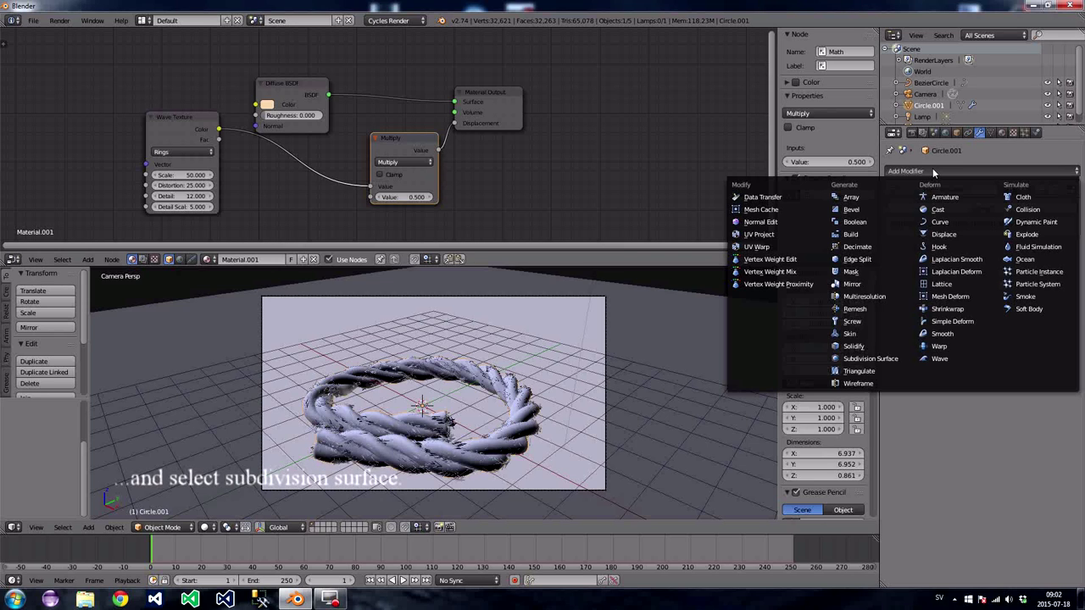
left_click(879, 357)
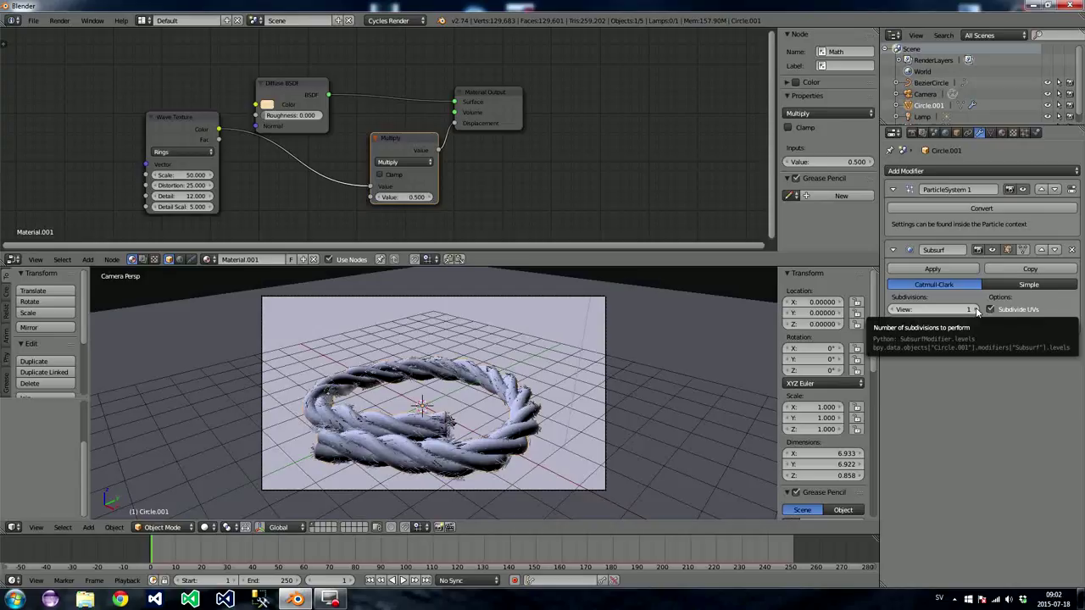
left_click(975, 309)
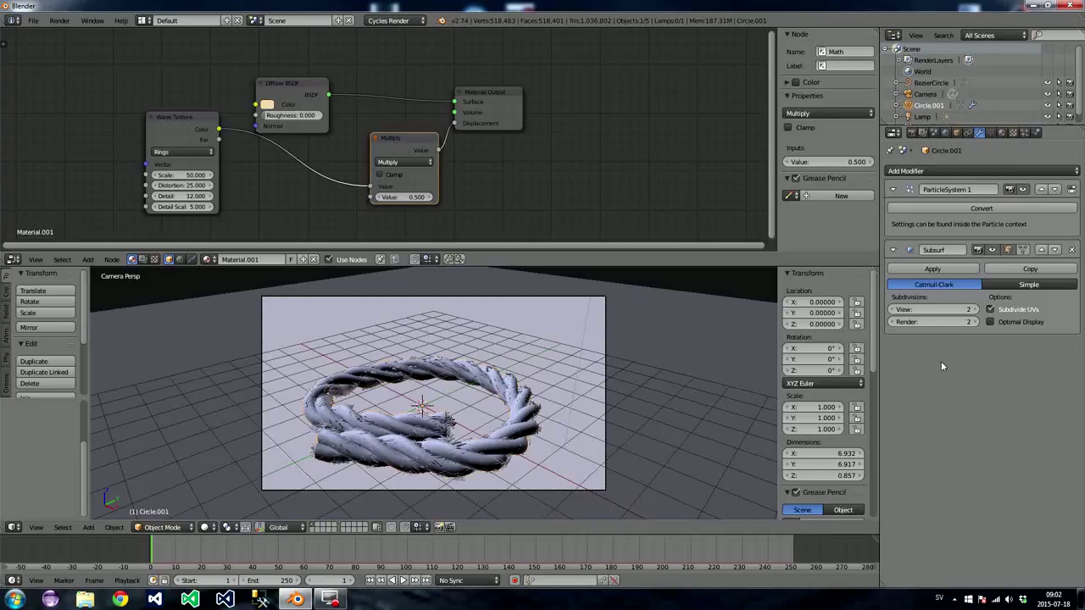
- Add a Displace modifier to the rope with a new texture renamed 'rep'
left_click(927, 168)
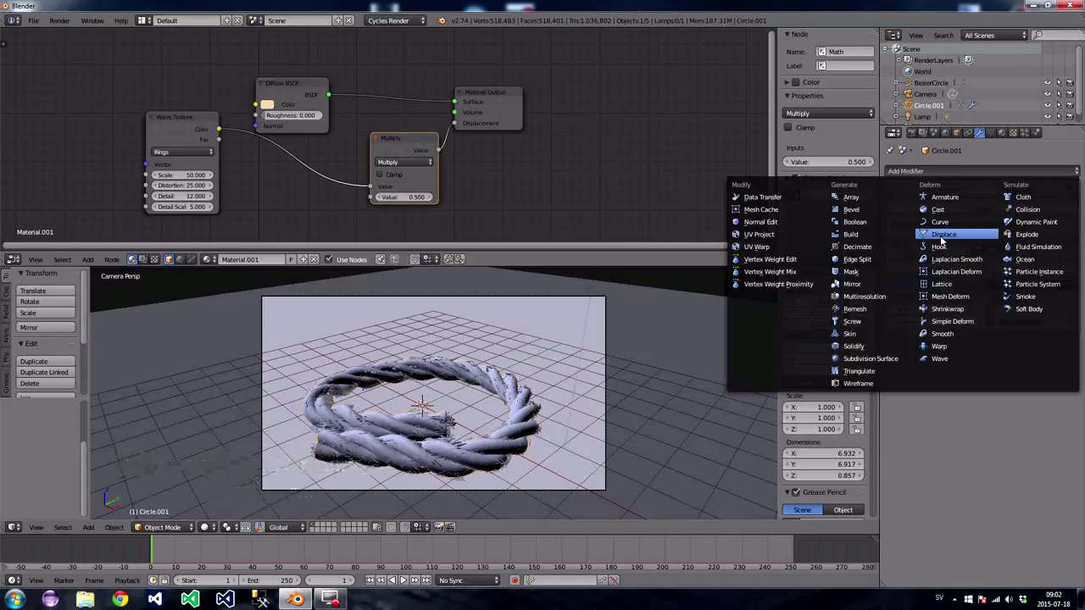
left_click(941, 237)
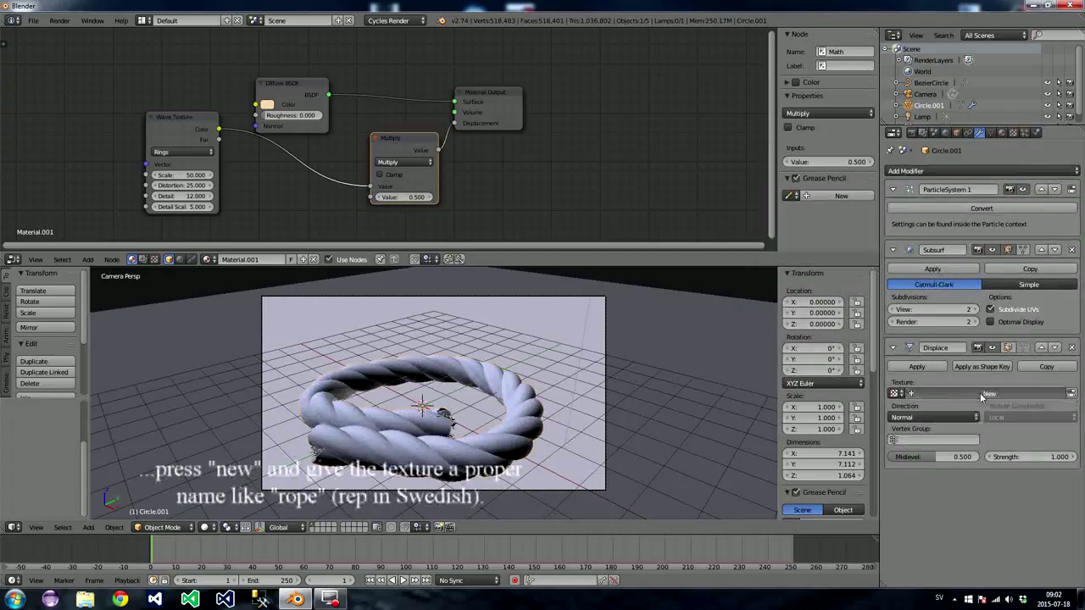
left_click(979, 392)
double_click(952, 393)
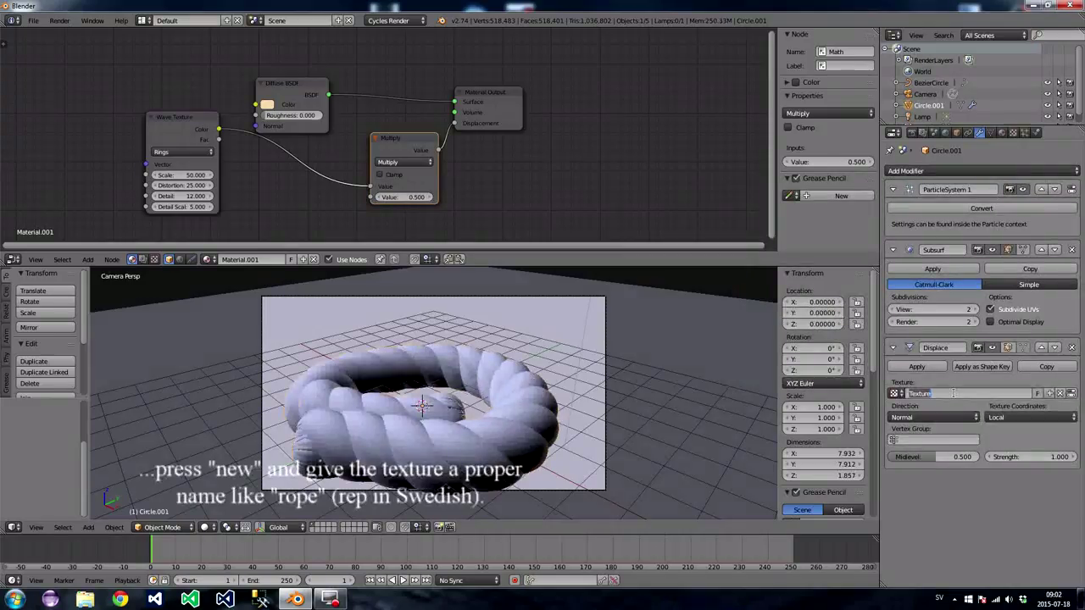
key("BackSpace")
type("mo")
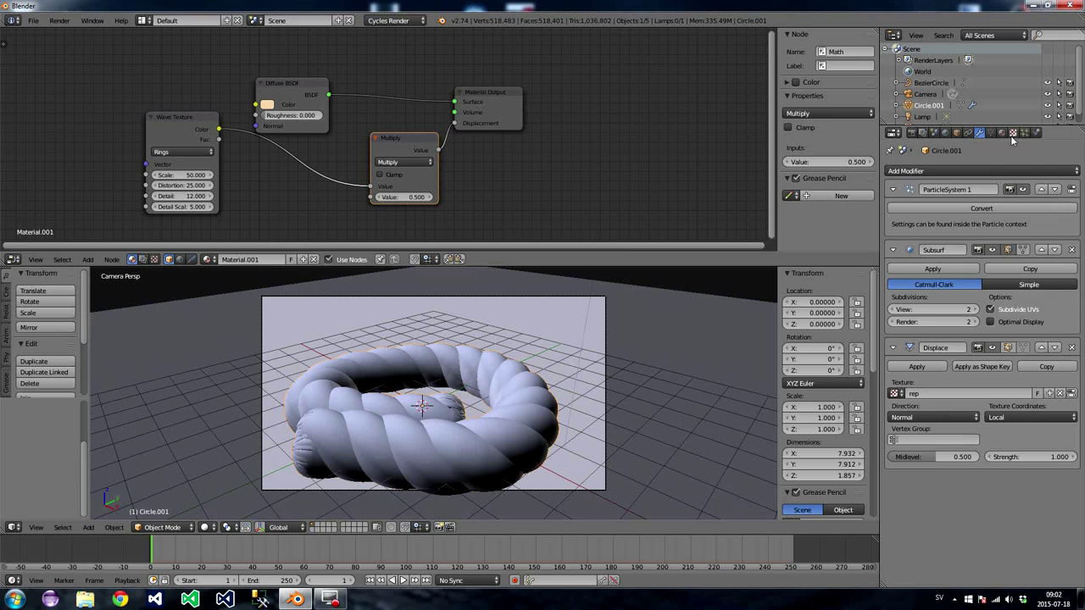
left_click(1012, 133)
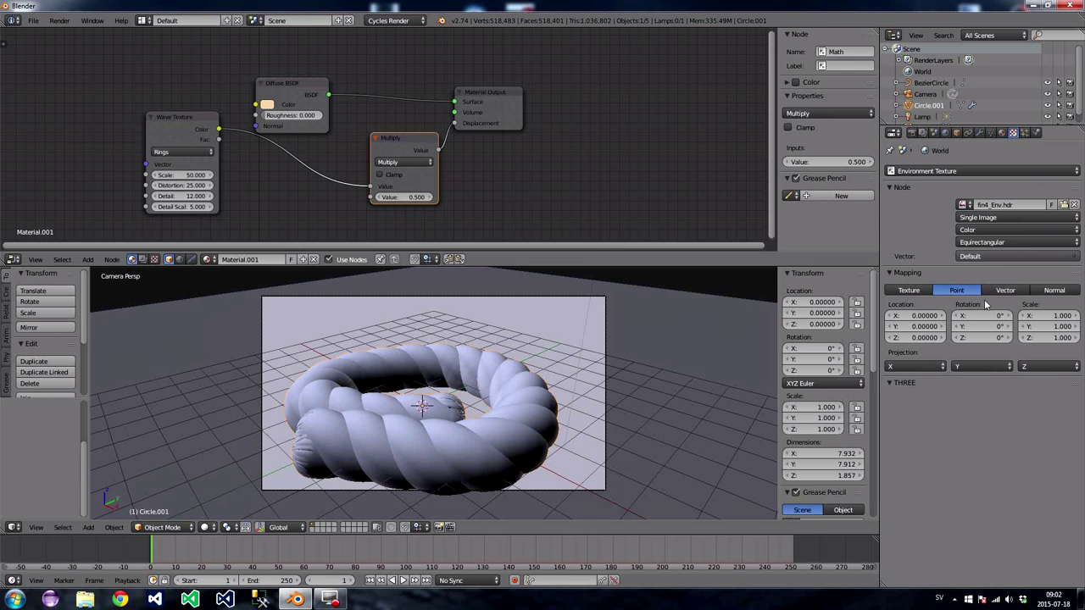
- Make the 'Displace - rep' texture a Noise texture
left_click(959, 170)
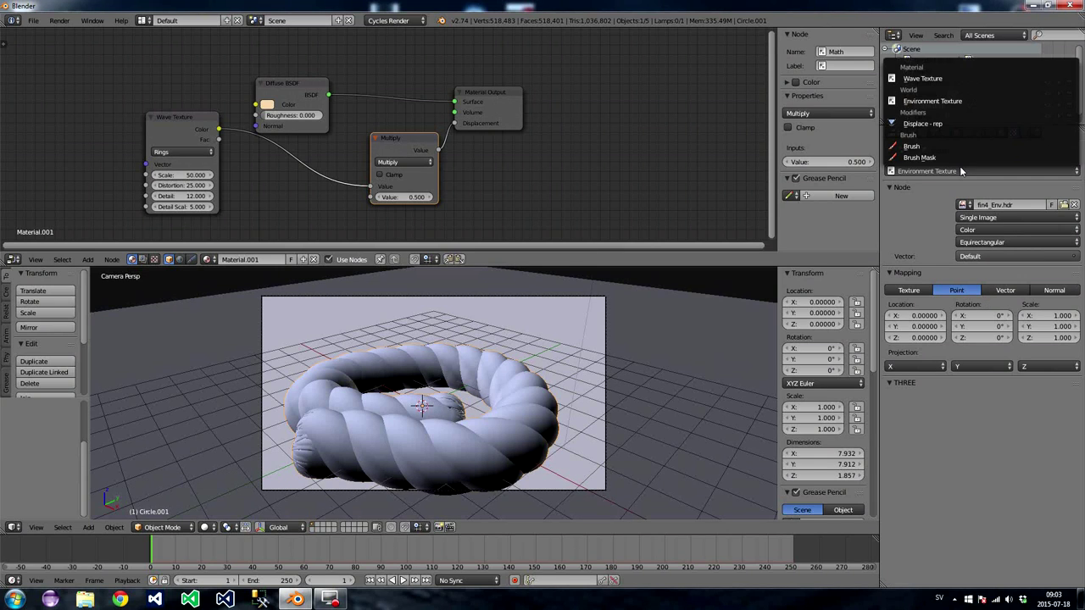
left_click(925, 124)
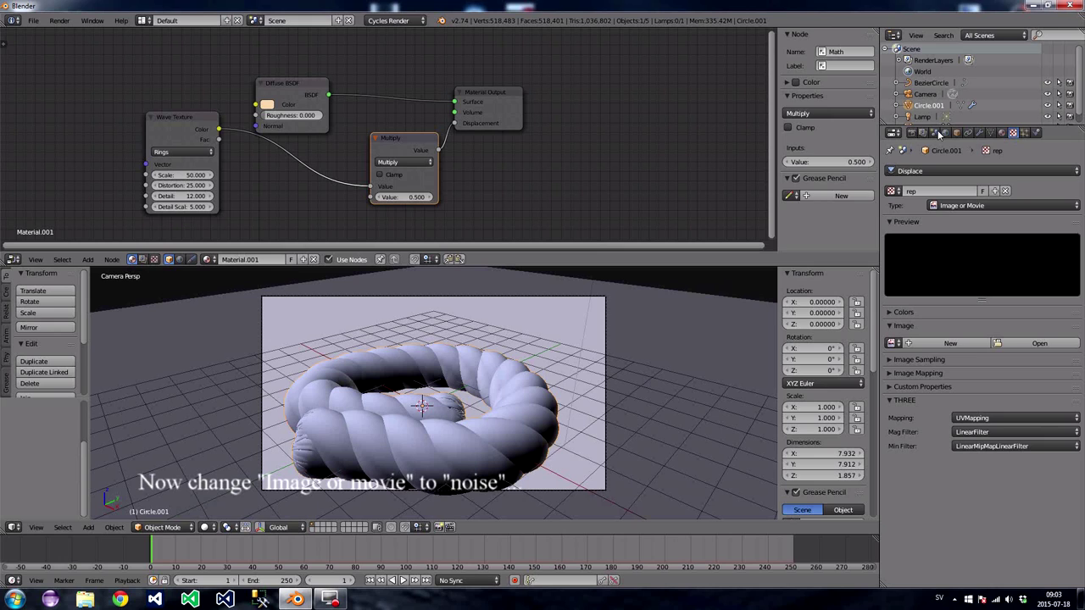
left_click(960, 206)
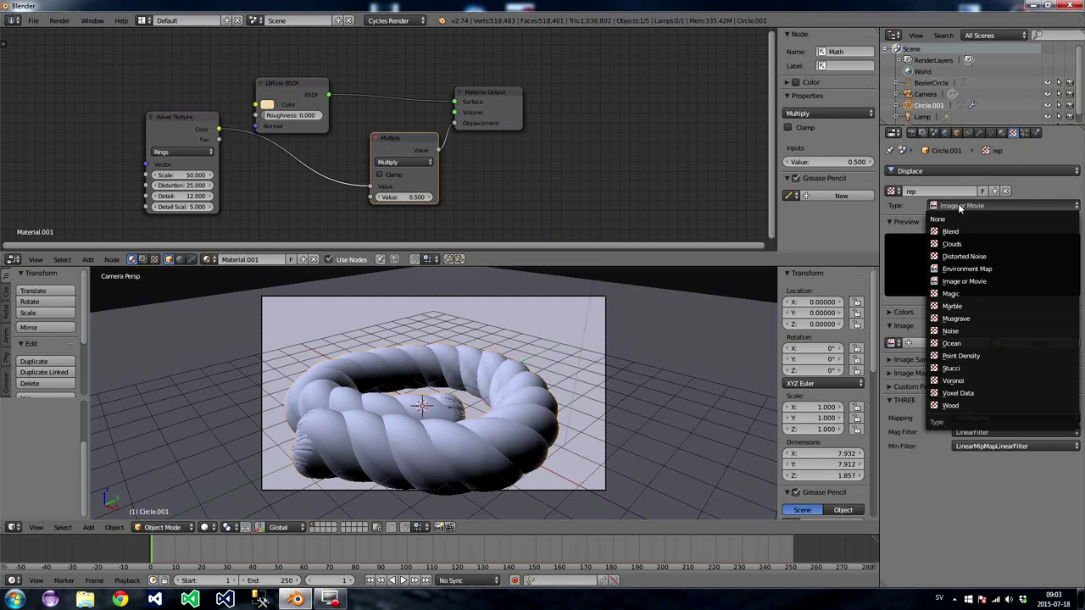
left_click(950, 330)
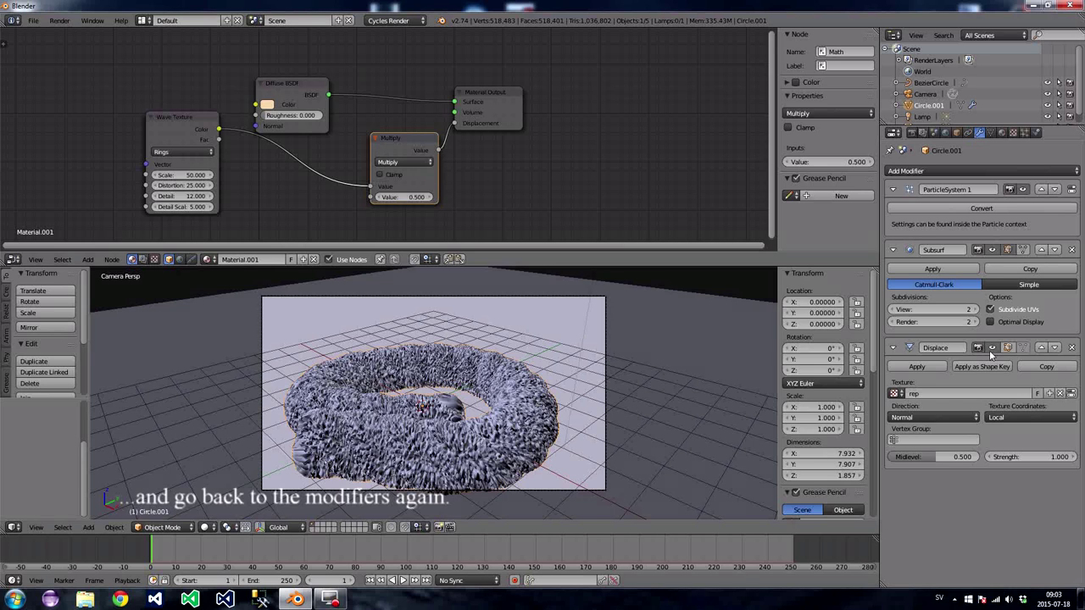
- Set the Displace modifier Strength to 0.040
left_click(1036, 457)
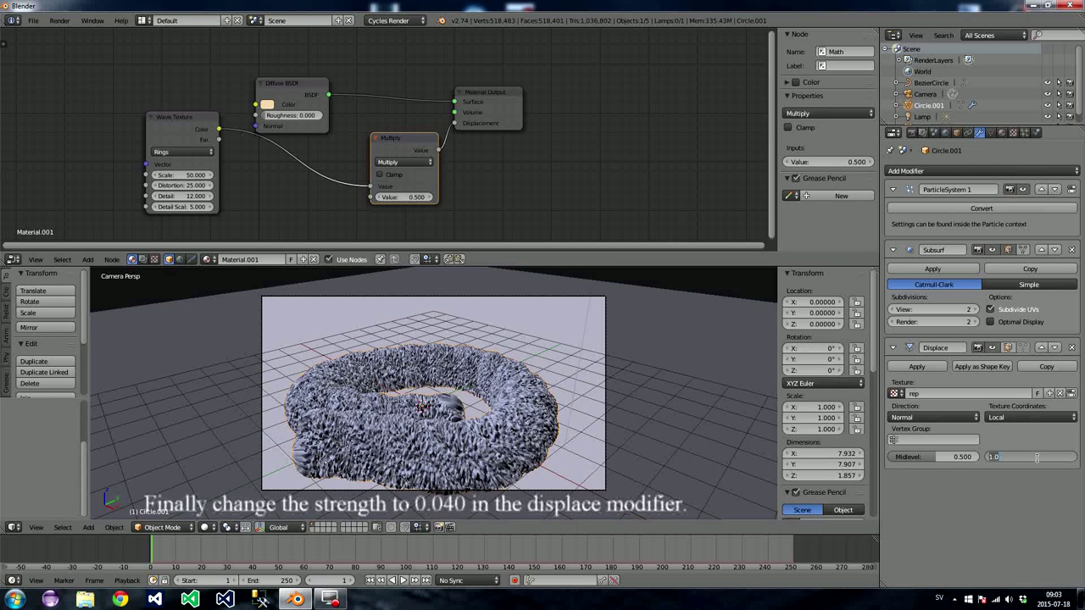
type("0.040")
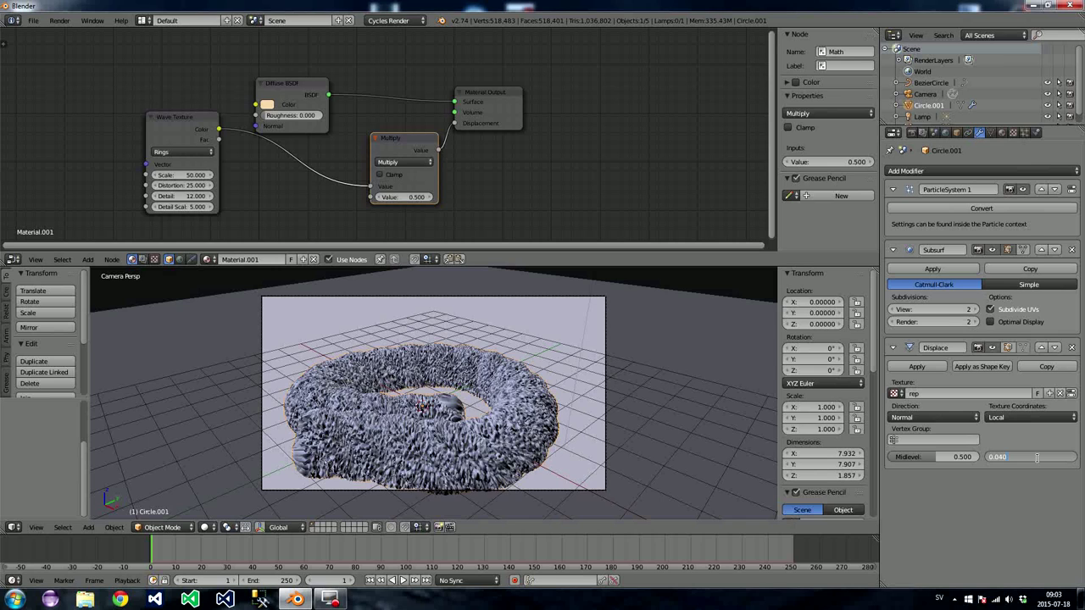
key("Return")
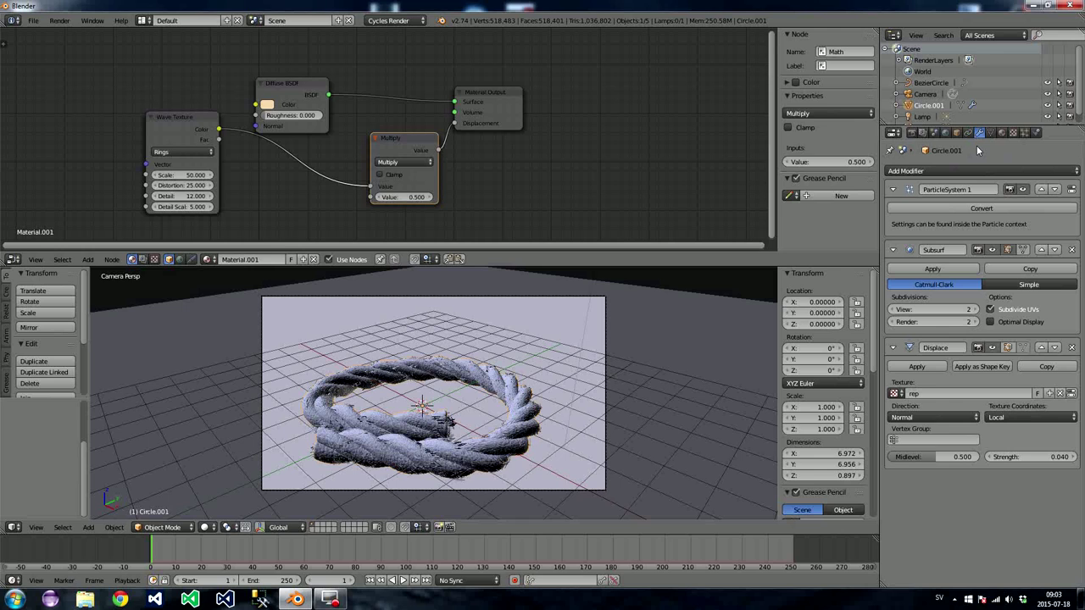
left_click(911, 134)
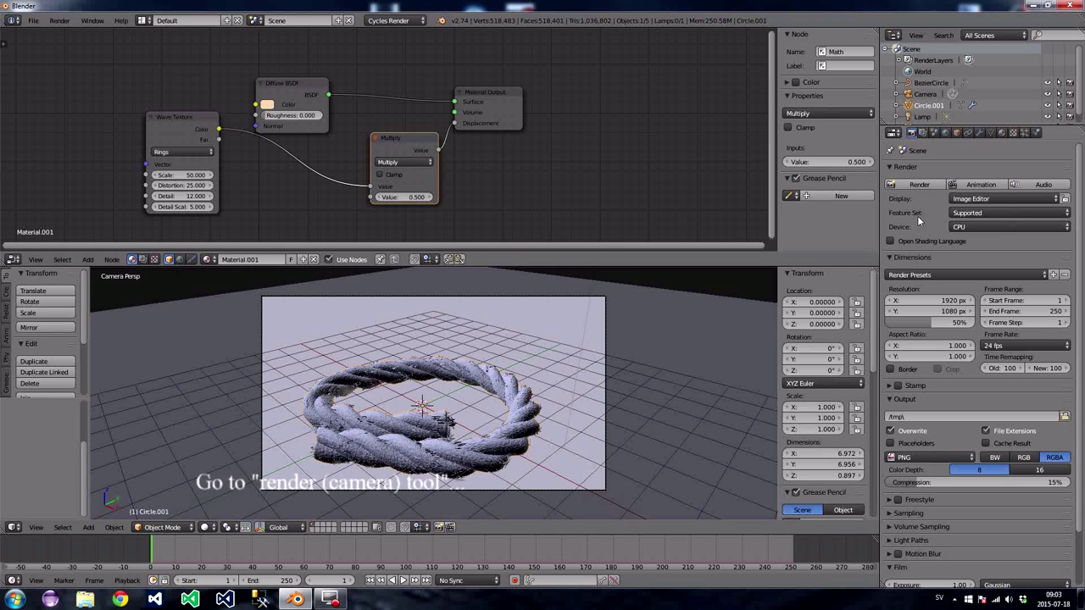
- Switch the render device to GPU Compute and render the scene, enlarging the render view
left_click(970, 227)
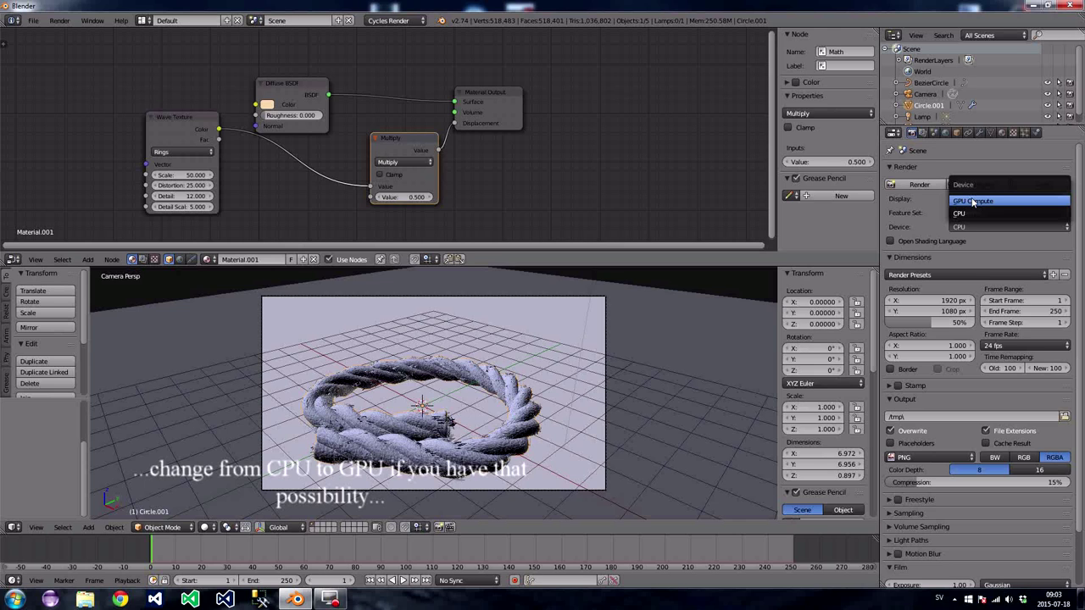
left_click(972, 202)
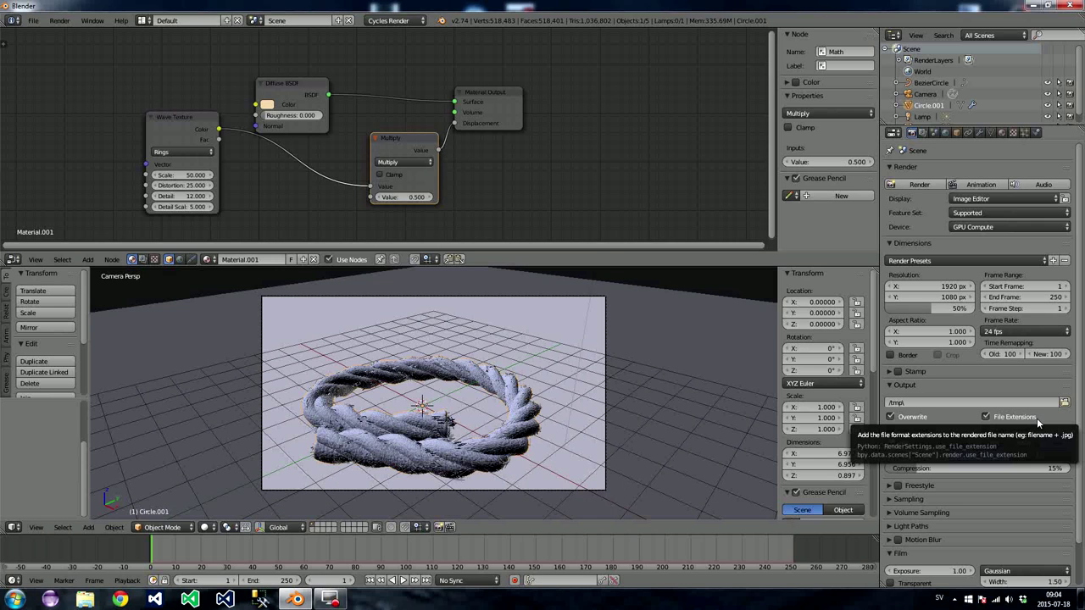
left_click(916, 185)
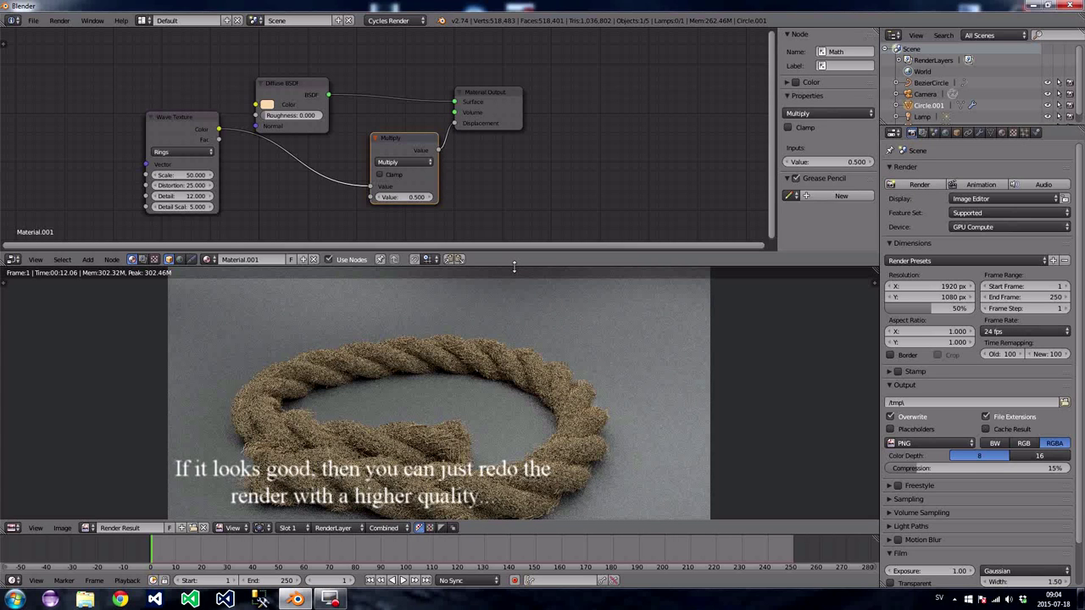
left_click_drag(513, 266, 514, 214)
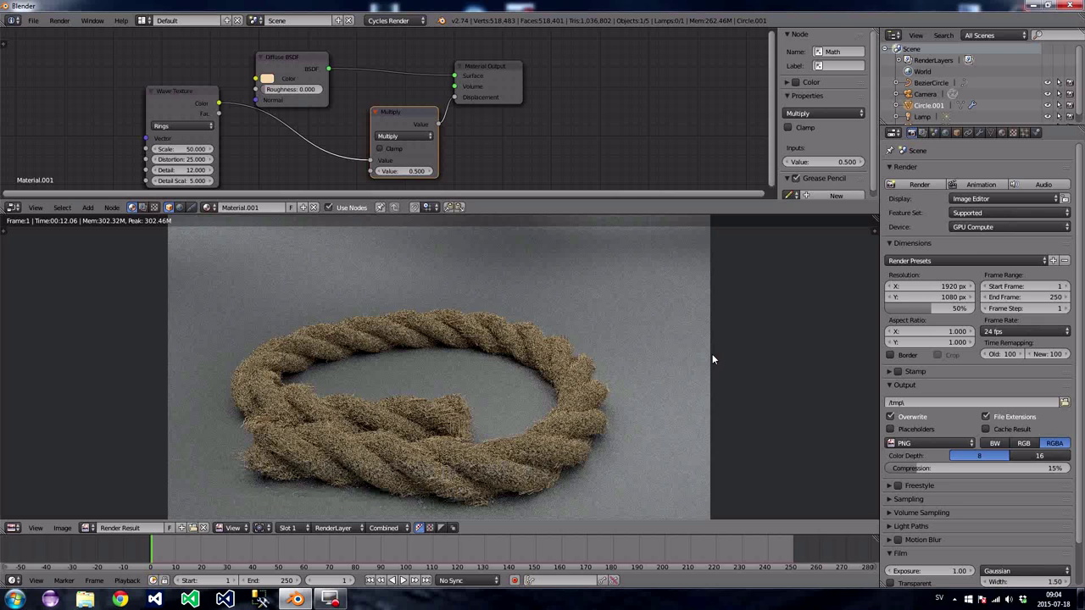
- Review the Sampling settings and start a fresh render
scroll(1075, 440, "down", 2)
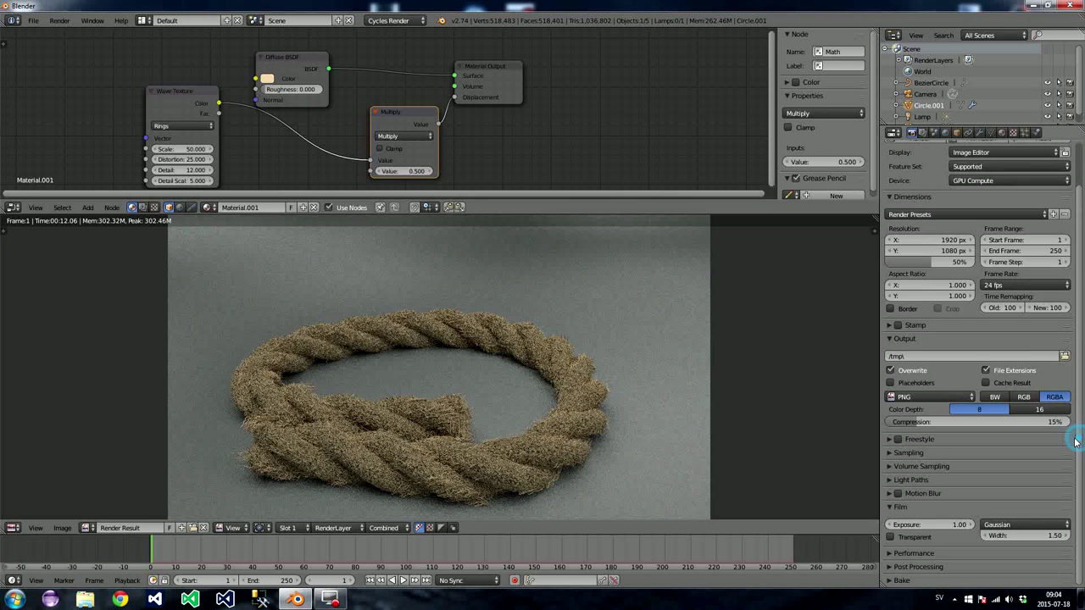
left_click(890, 453)
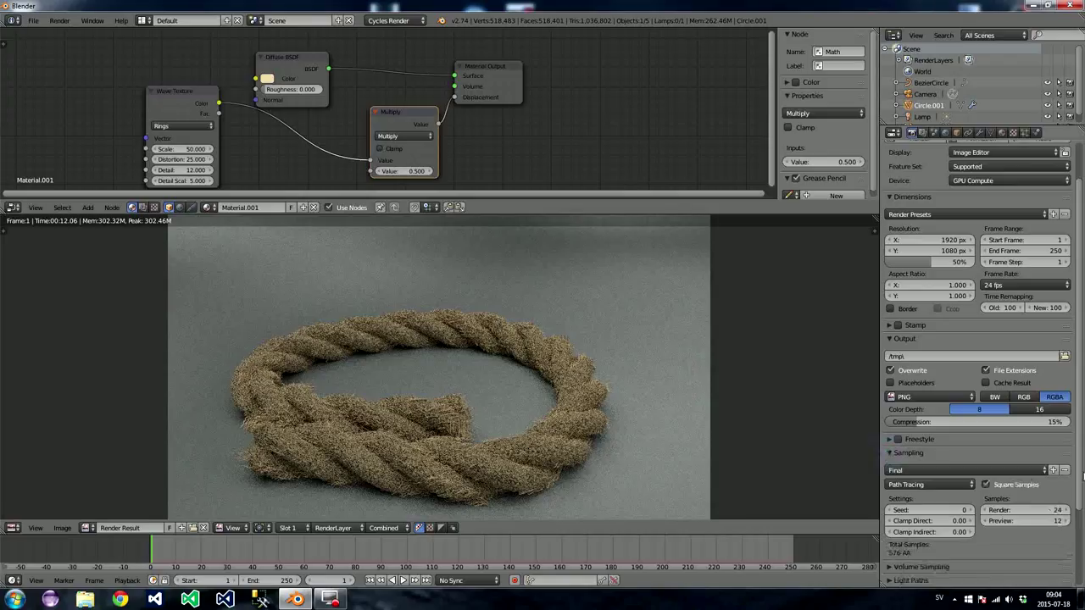
scroll(915, 255, "up", 3)
left_click(915, 185)
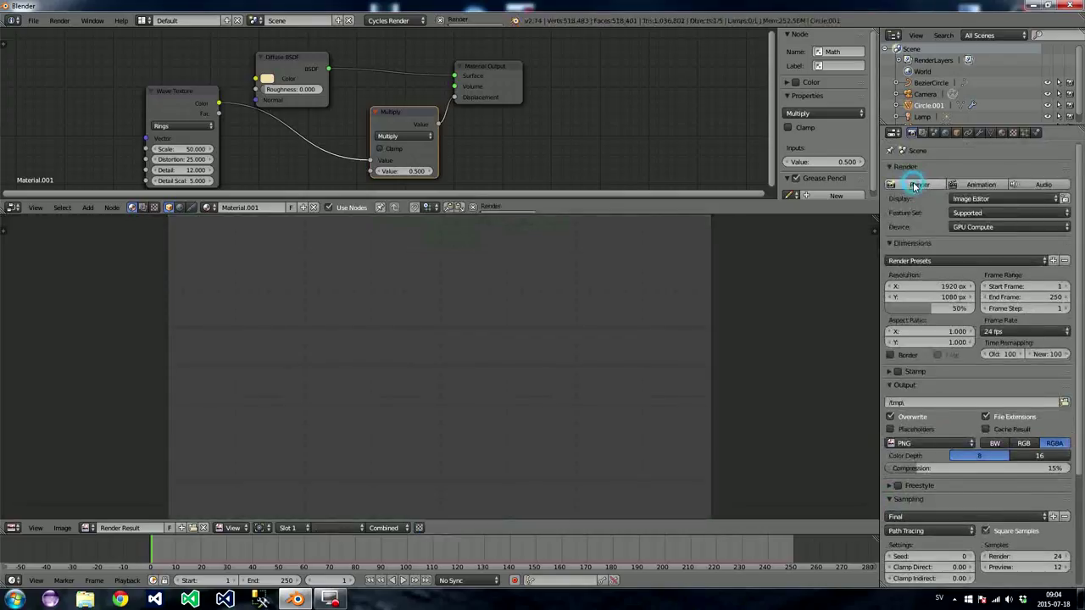